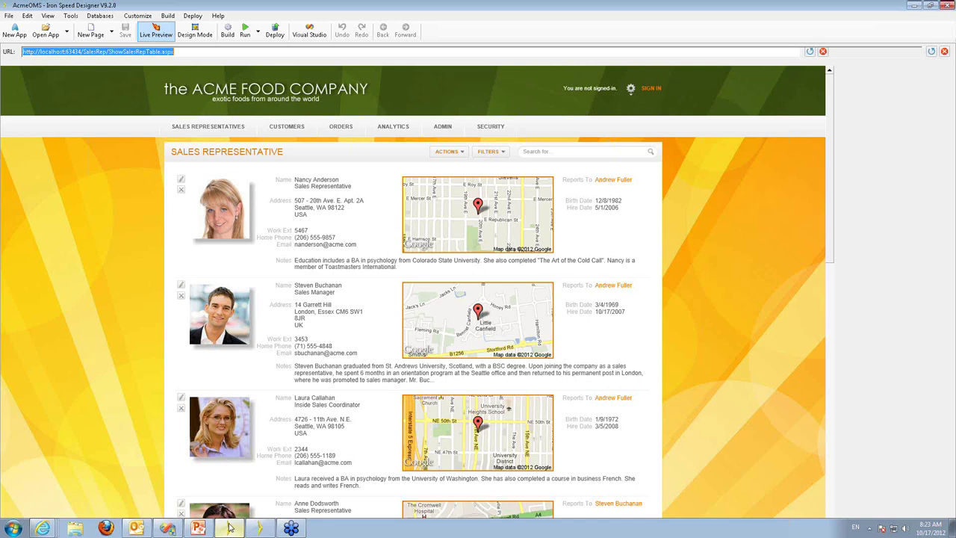
# Switch to the Iron Speed Designer window with the Application Wizard and proceed to the page style selection
pyautogui.click(229, 528)
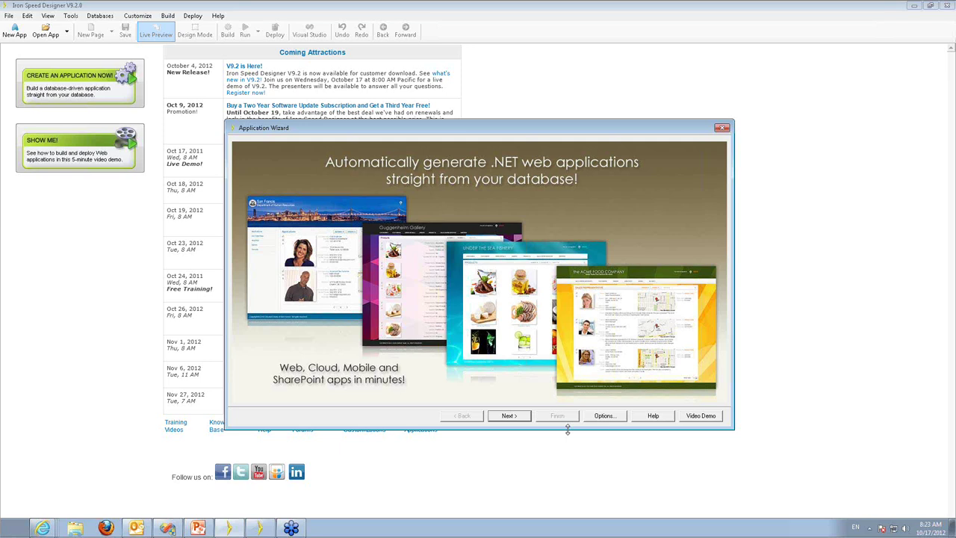
pyautogui.click(509, 415)
# Preview the modern page styles one by one, including Cabernet 2012, Champagne, Chardonnay, Malbec, Pinot Grigio, Syrah, Tempranillo and Zinfandel
pyautogui.click(250, 207)
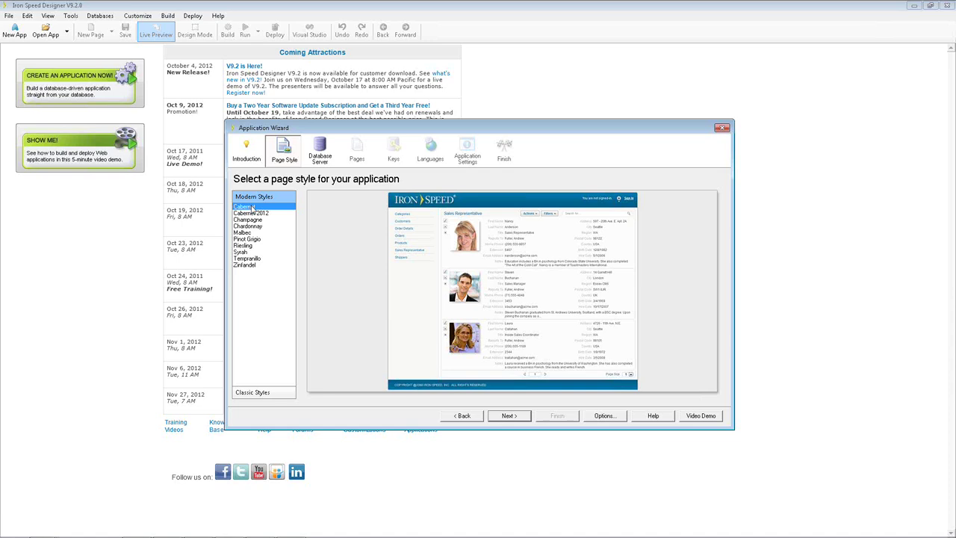
pyautogui.press('Down')
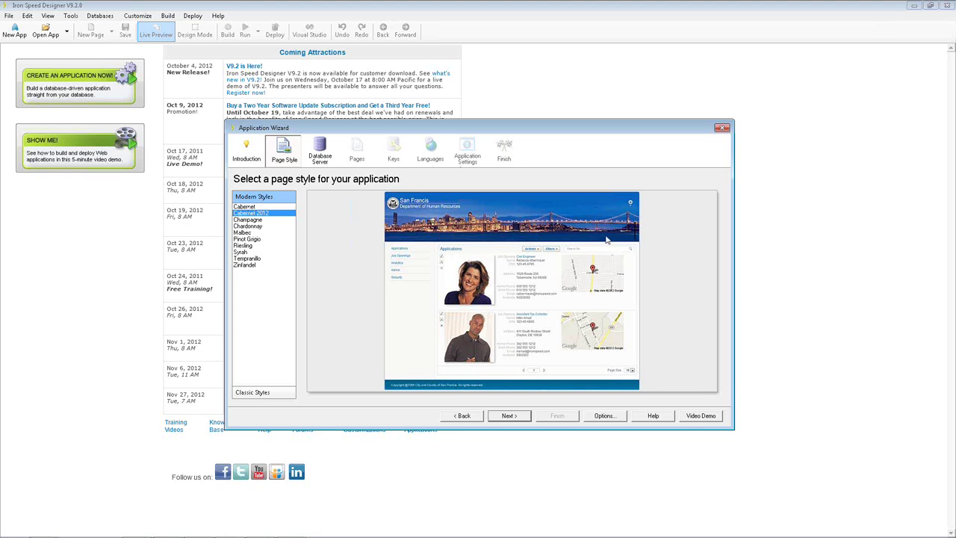
pyautogui.click(254, 220)
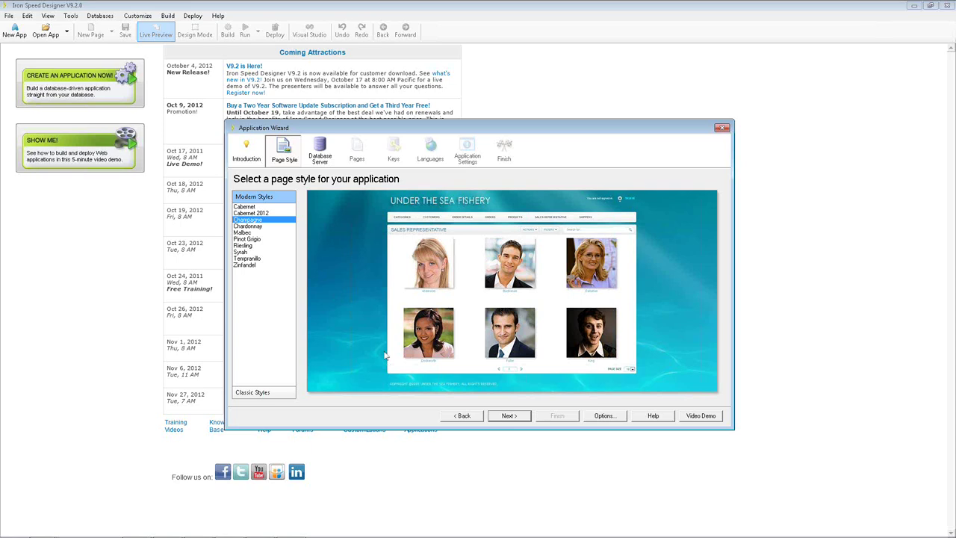
pyautogui.click(244, 226)
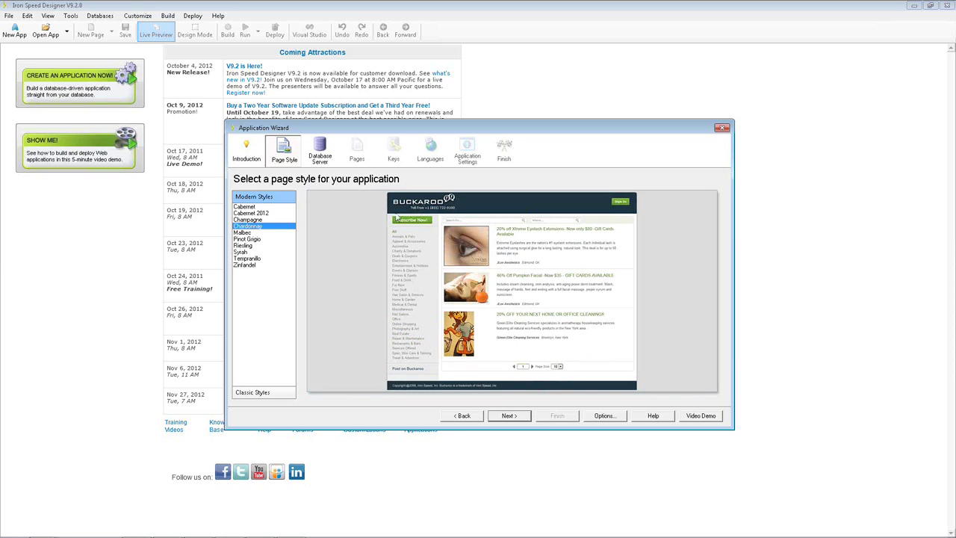
pyautogui.click(245, 232)
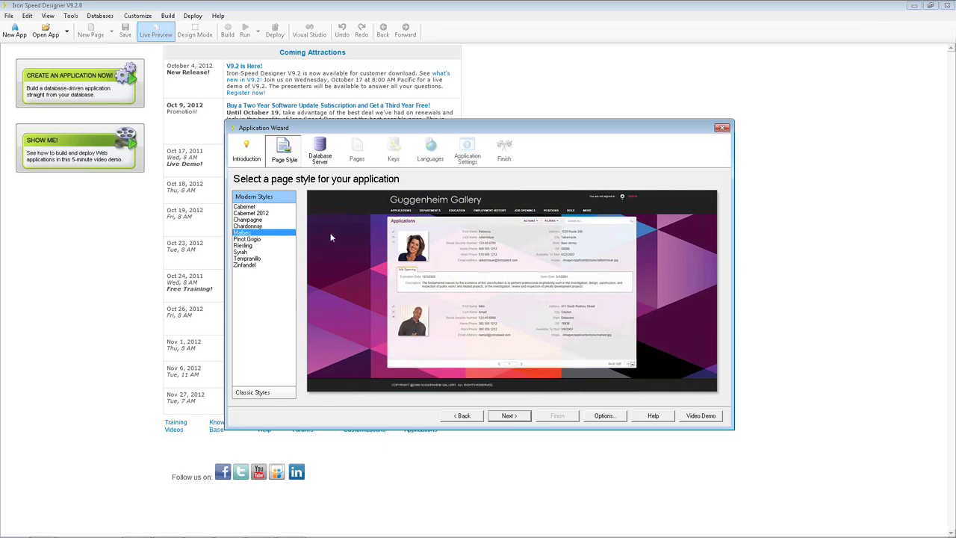
pyautogui.click(247, 239)
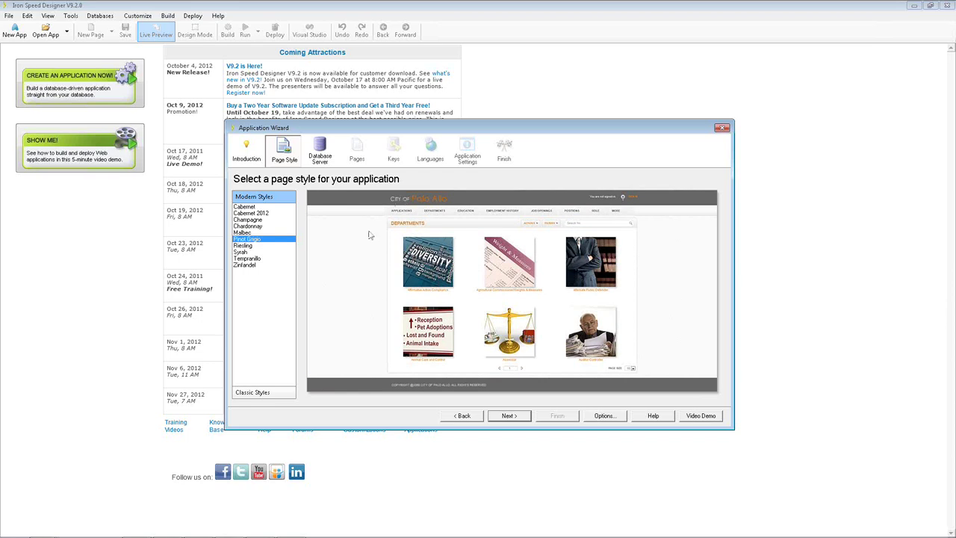
pyautogui.click(244, 252)
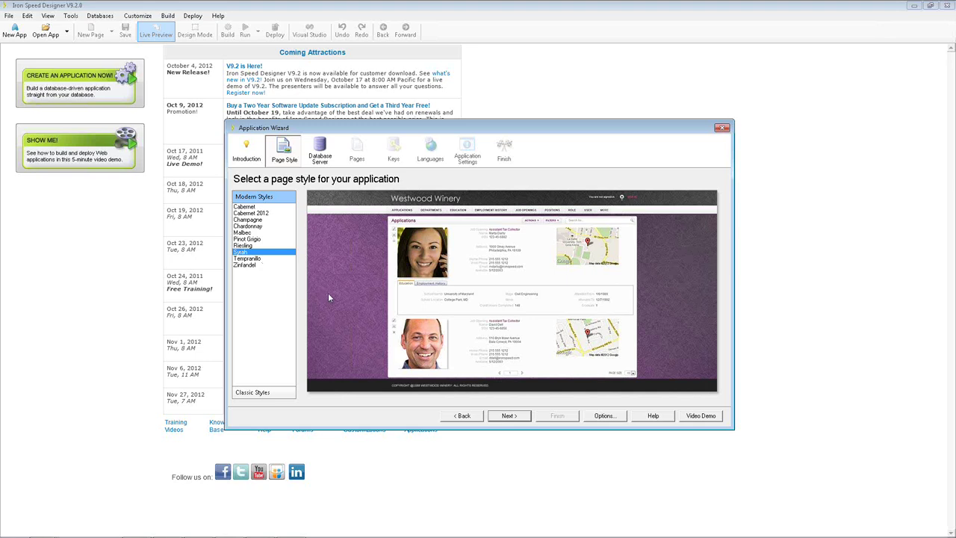
pyautogui.click(253, 260)
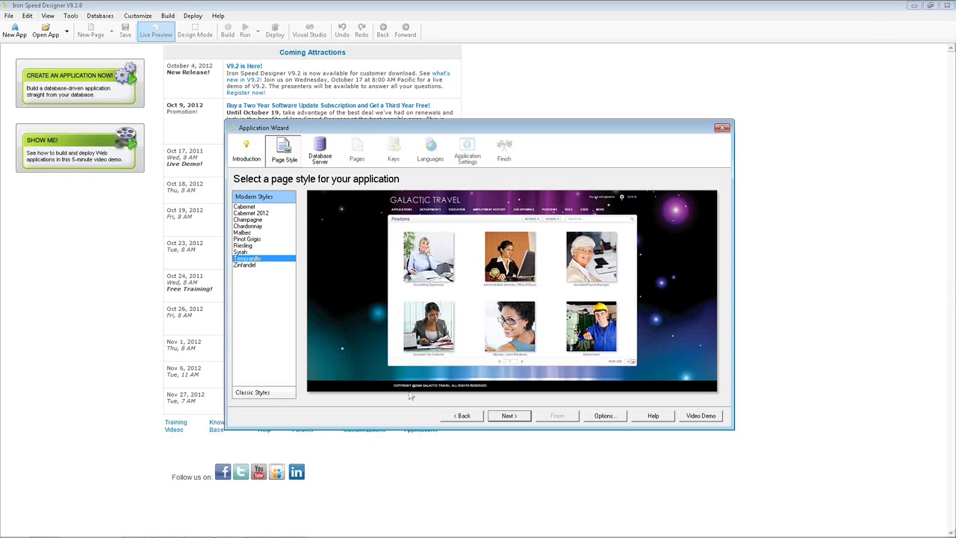
pyautogui.click(246, 266)
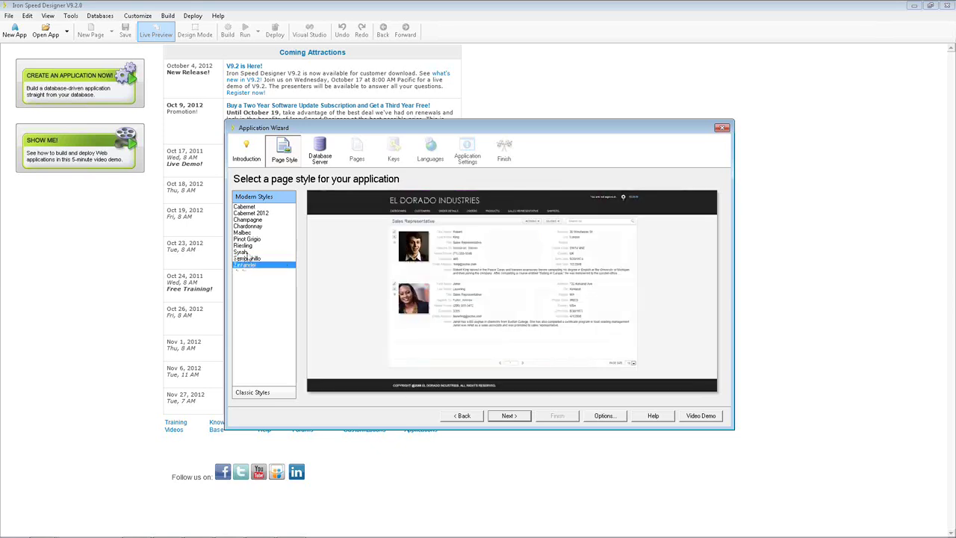
pyautogui.click(249, 238)
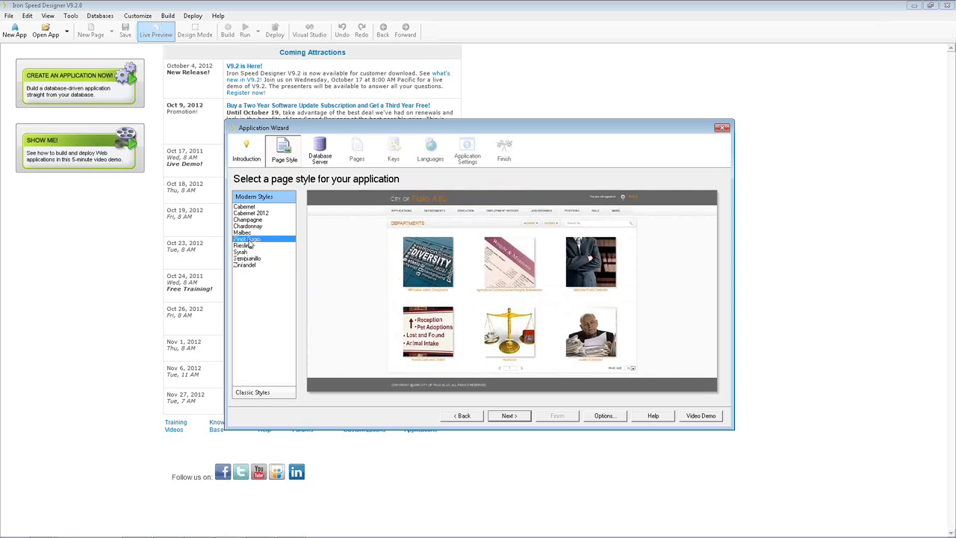
pyautogui.click(245, 266)
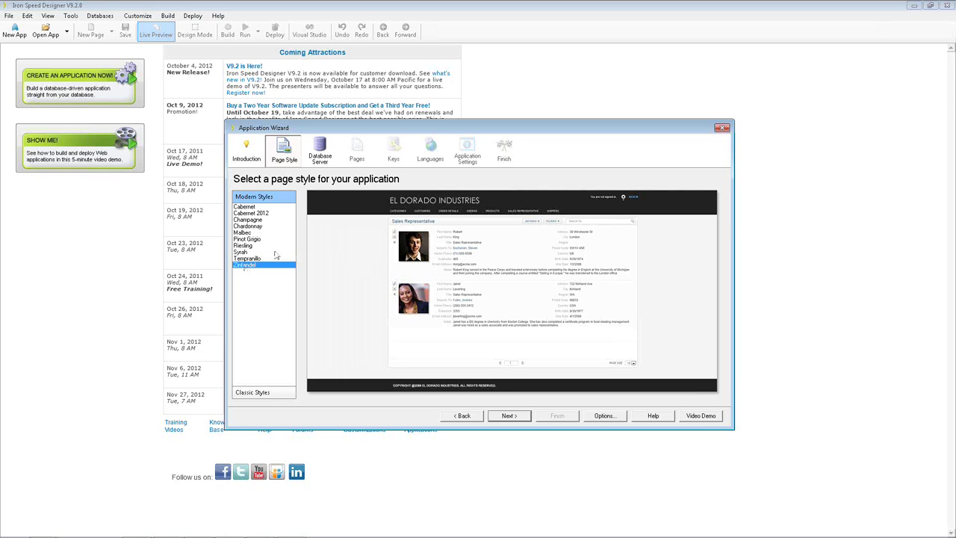
# Choose the Riesling page style, accept the Southwind.mdb Microsoft Access database and go to the page selection
pyautogui.click(245, 246)
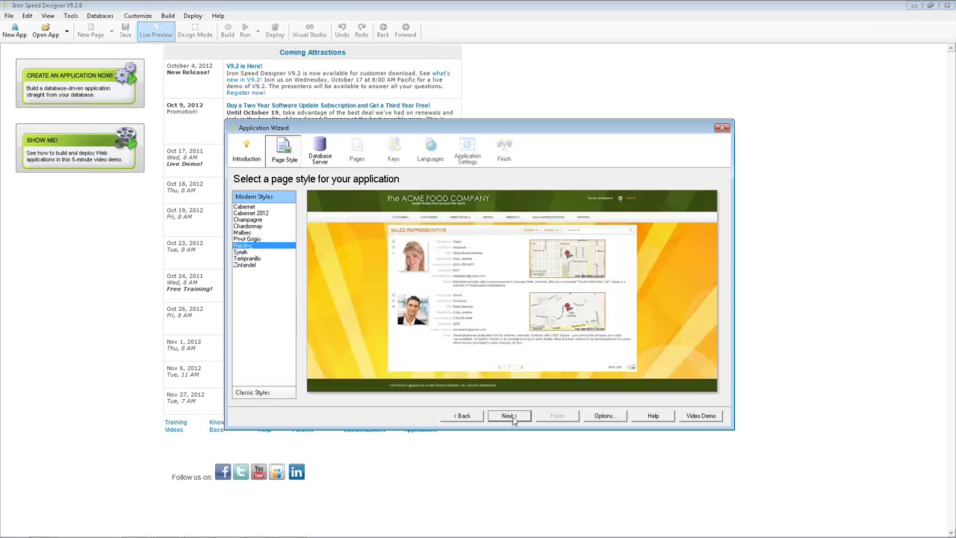
pyautogui.click(512, 421)
pyautogui.click(510, 417)
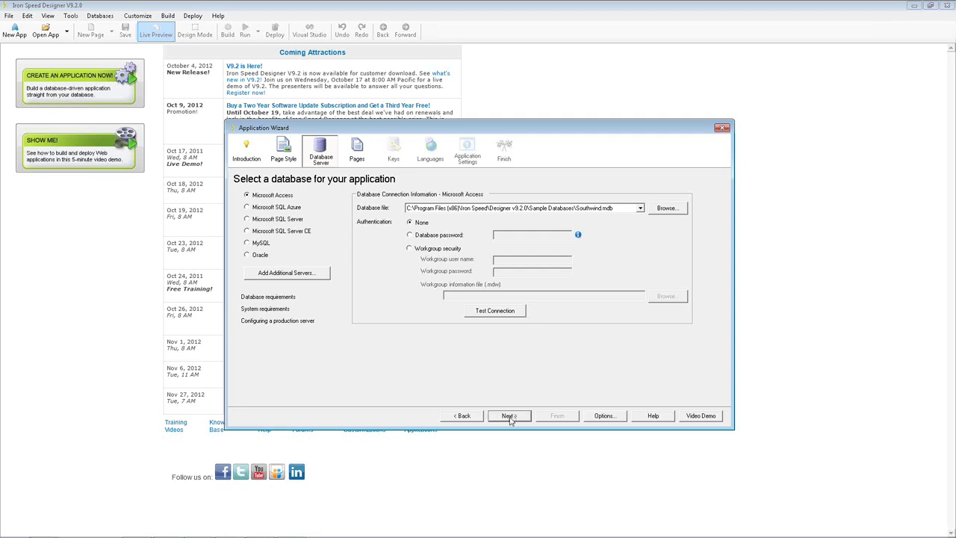
pyautogui.click(508, 416)
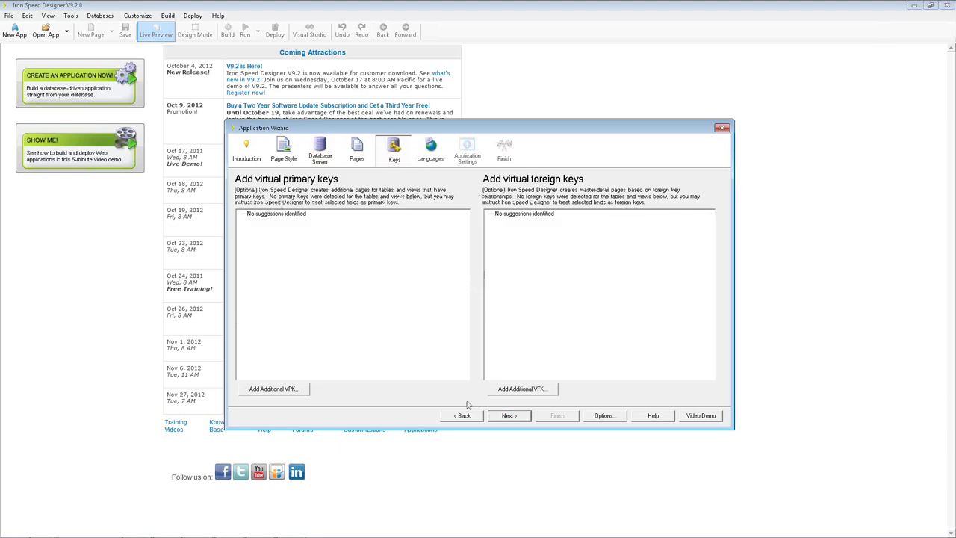
pyautogui.click(464, 415)
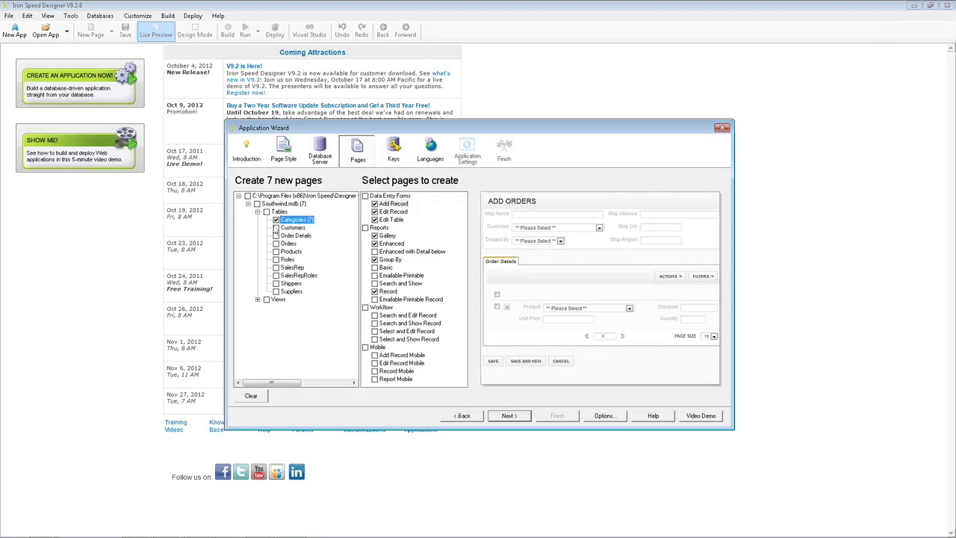
# Include all mobile page types, select every table for page creation, and continue past the virtual keys to the language selection
pyautogui.click(365, 348)
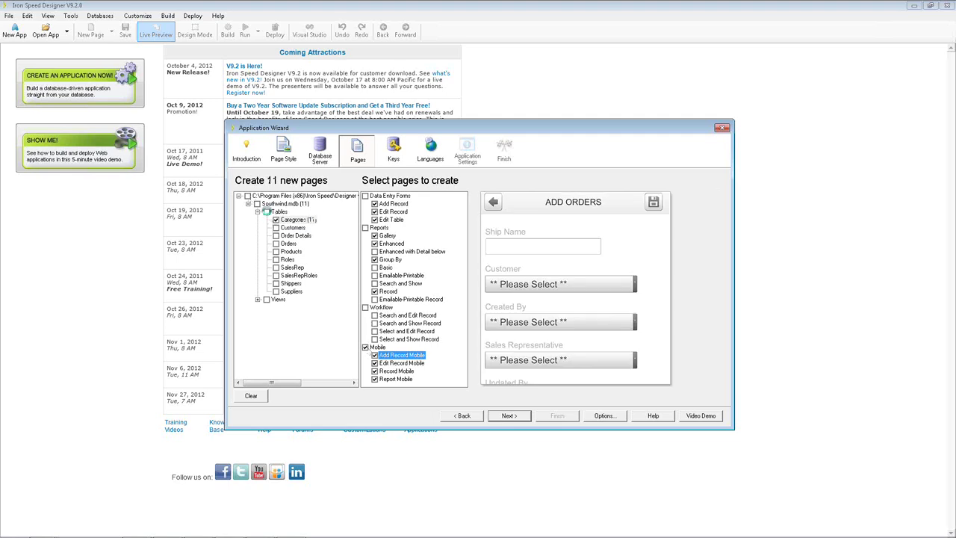
pyautogui.click(266, 212)
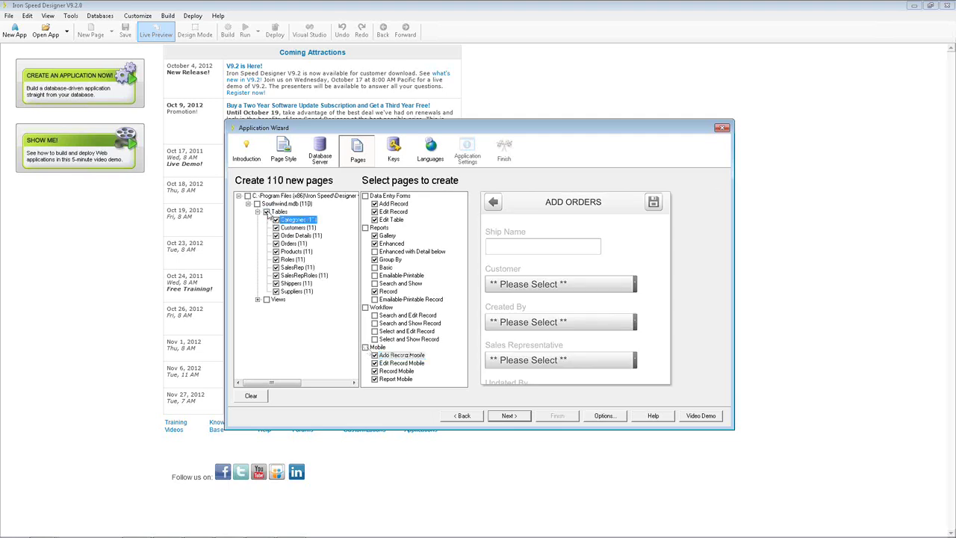
pyautogui.click(511, 416)
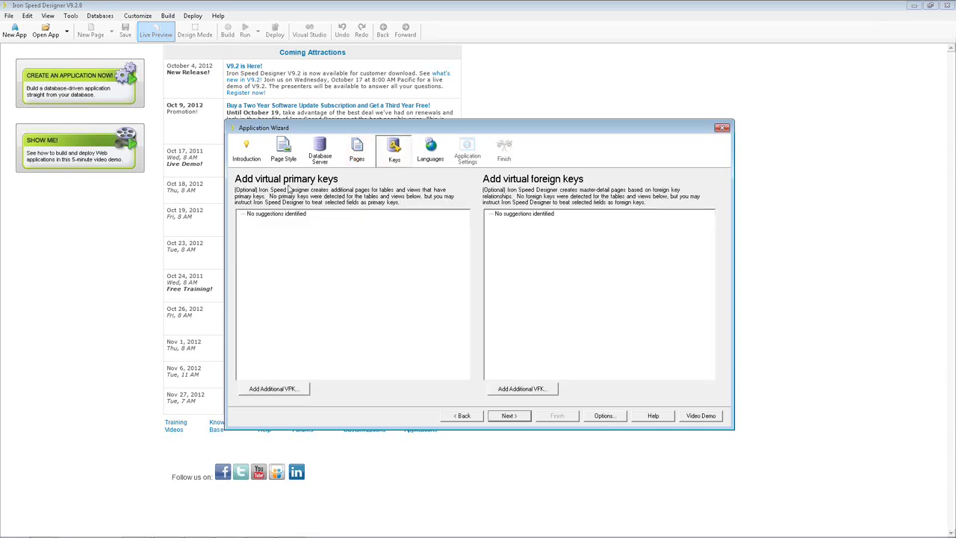
pyautogui.click(512, 416)
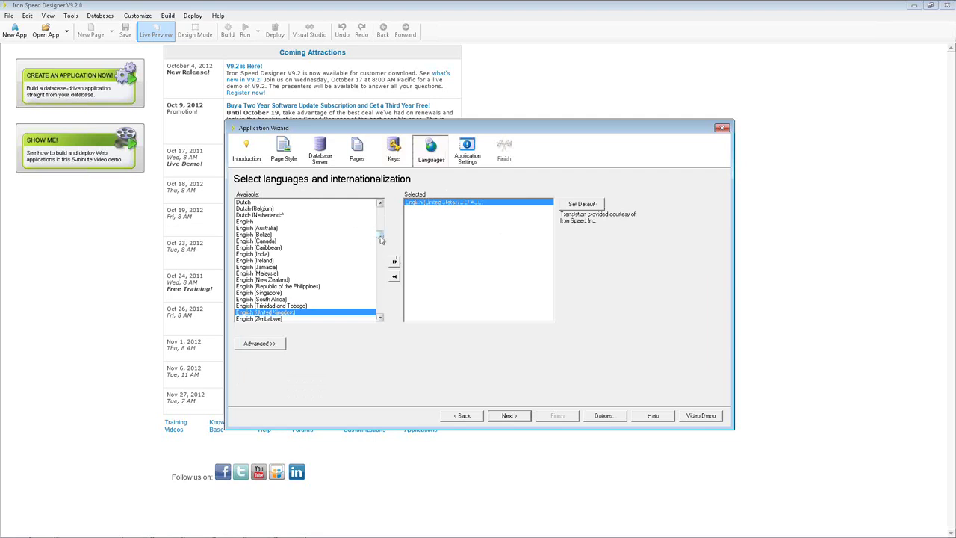
# Add Chinese (Traditional) and Chinese (Hong Kong S.A.R.) to the application's selected languages
pyautogui.moveTo(381, 235)
pyautogui.mouseDown()
pyautogui.moveTo(382, 214)
pyautogui.moveTo(381, 228)
pyautogui.mouseUp()
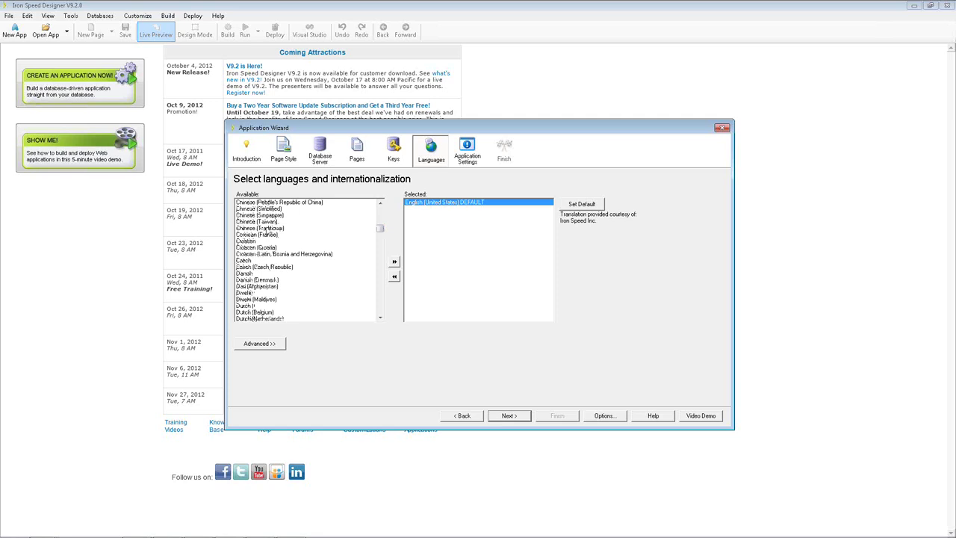
pyautogui.doubleClick(261, 227)
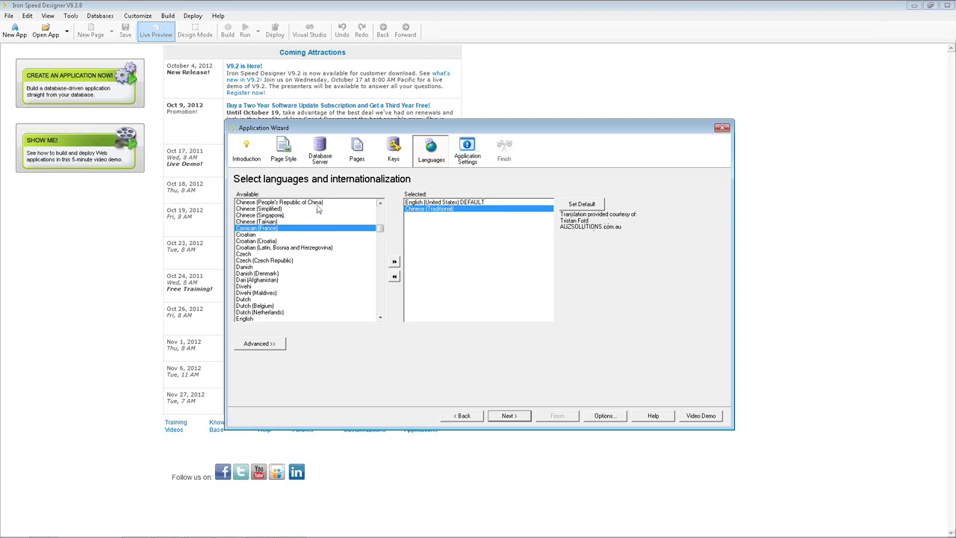
pyautogui.scroll(2, 291, 214)
pyautogui.scroll(1, 292, 214)
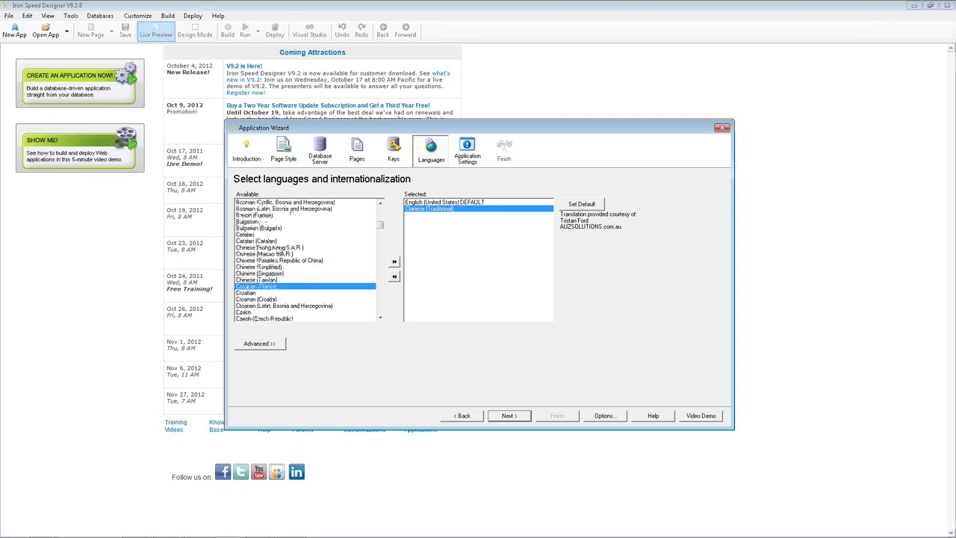
pyautogui.doubleClick(269, 247)
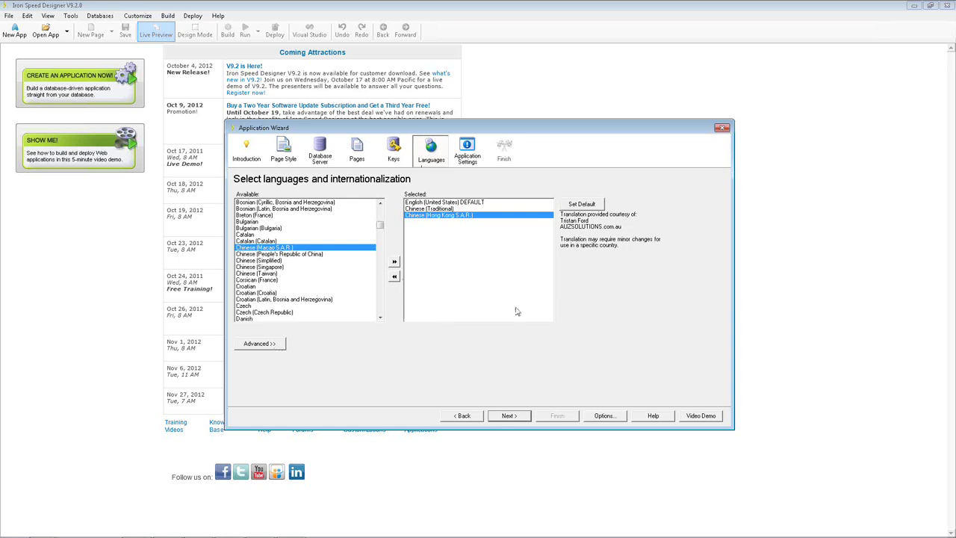
# With the advanced language options shown, make Chinese (Hong Kong S.A.R.) the default language, and switch the default back to English (United States)
pyautogui.click(263, 345)
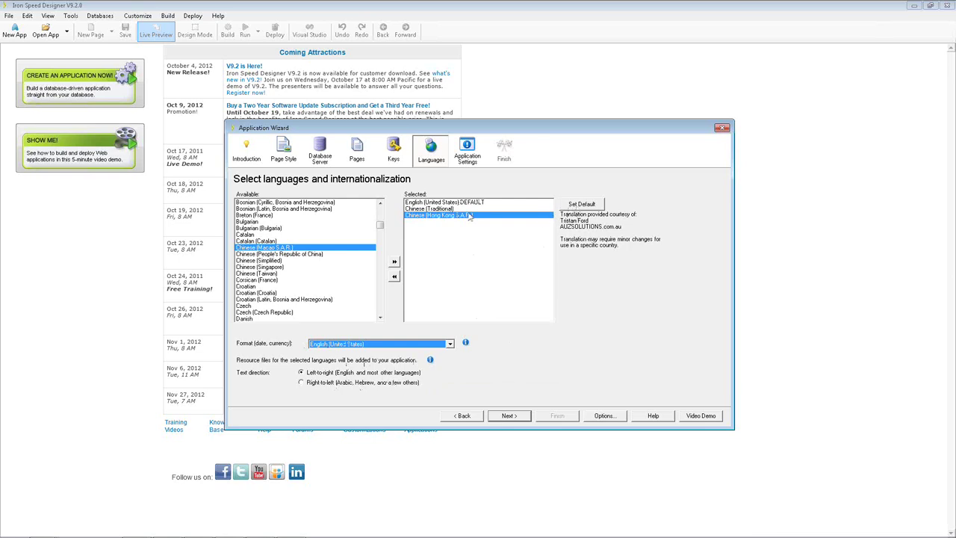
pyautogui.click(583, 207)
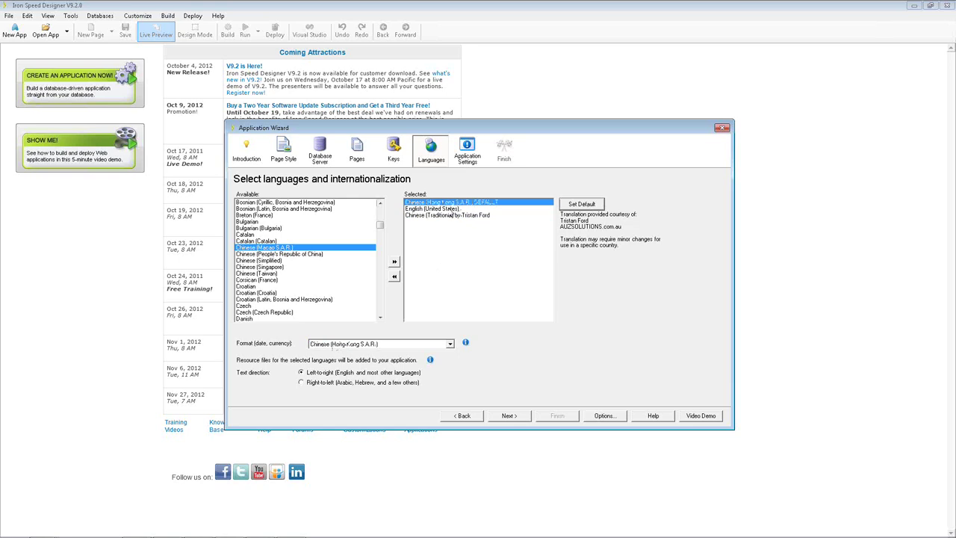
pyautogui.click(433, 208)
pyautogui.click(582, 204)
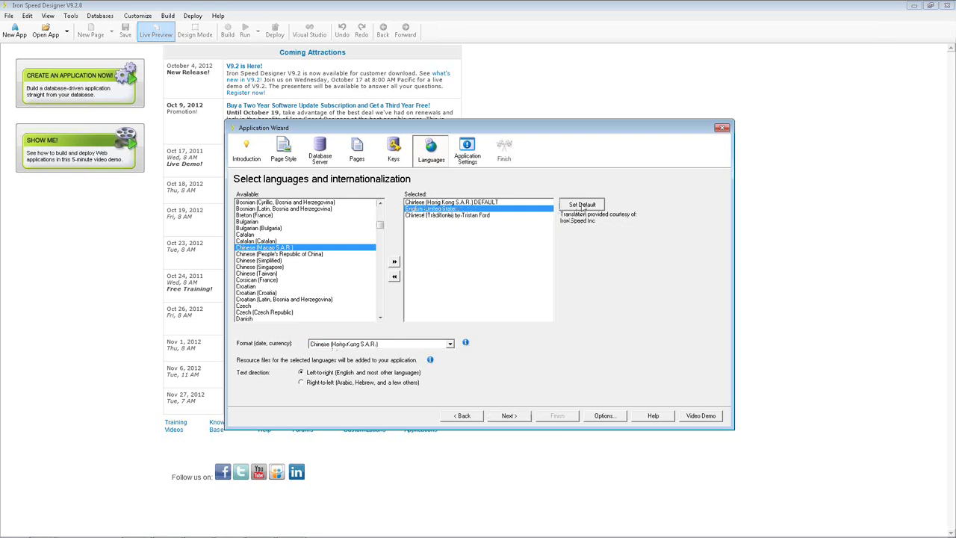
# Remove both Chinese languages from the application's selected languages
pyautogui.click(462, 209)
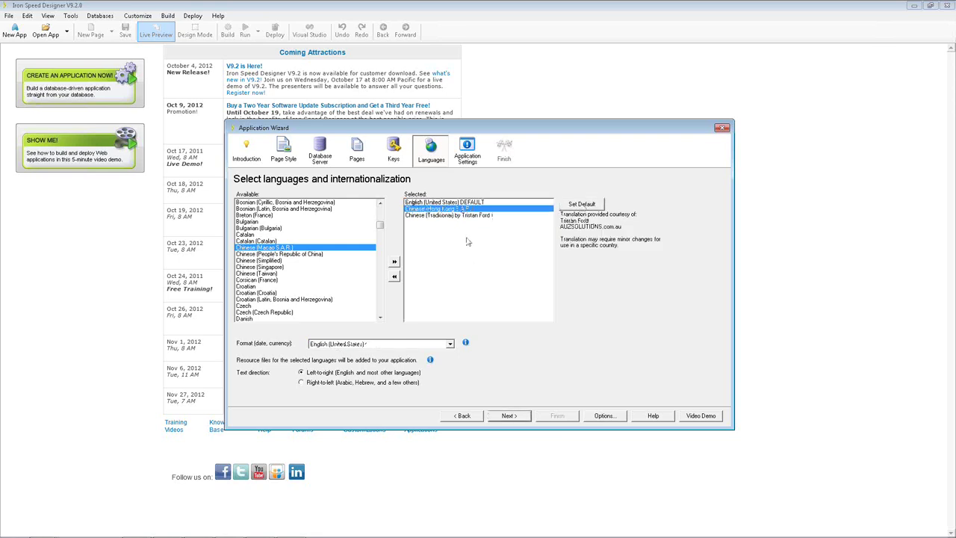
pyautogui.press('Delete')
pyautogui.press('Delete')
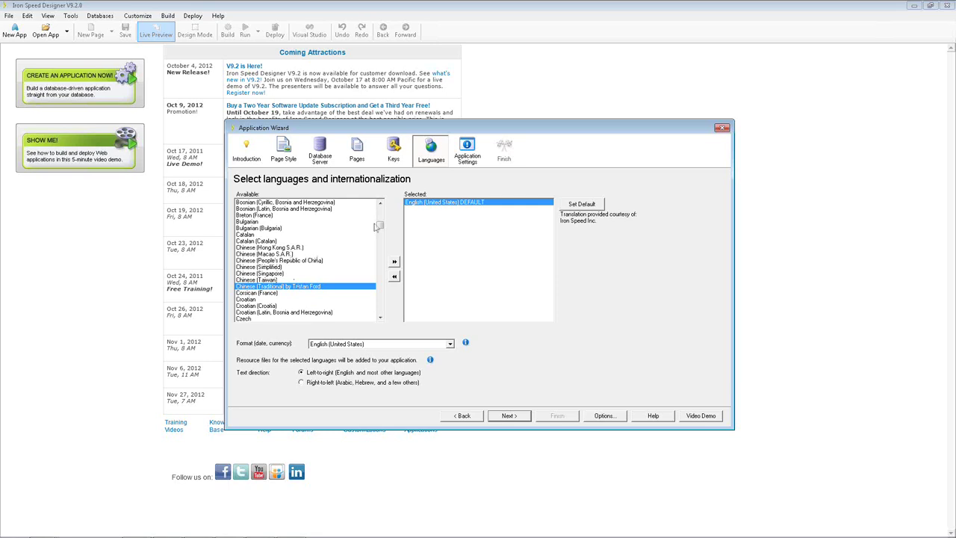
# Look through the remaining available languages and continue to the application settings with English (United States) as the only language
pyautogui.moveTo(380, 226); pyautogui.dragTo(380, 309)
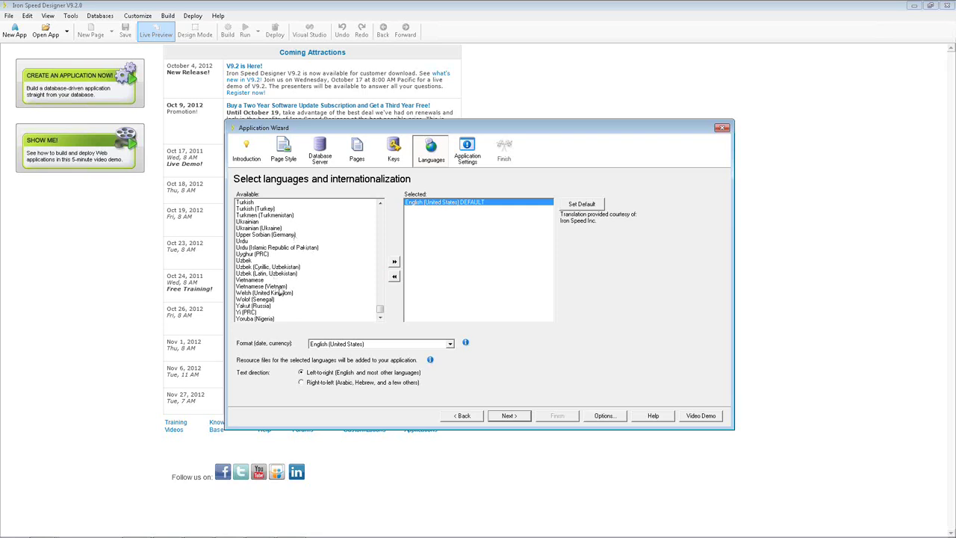
pyautogui.moveTo(380, 312)
pyautogui.mouseDown()
pyautogui.moveTo(381, 207)
pyautogui.moveTo(386, 316)
pyautogui.mouseUp()
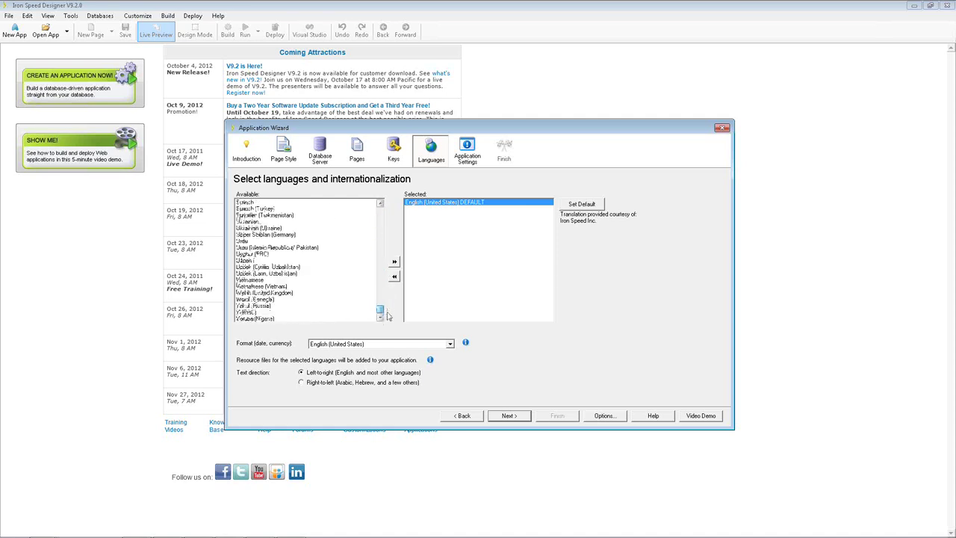
pyautogui.click(508, 415)
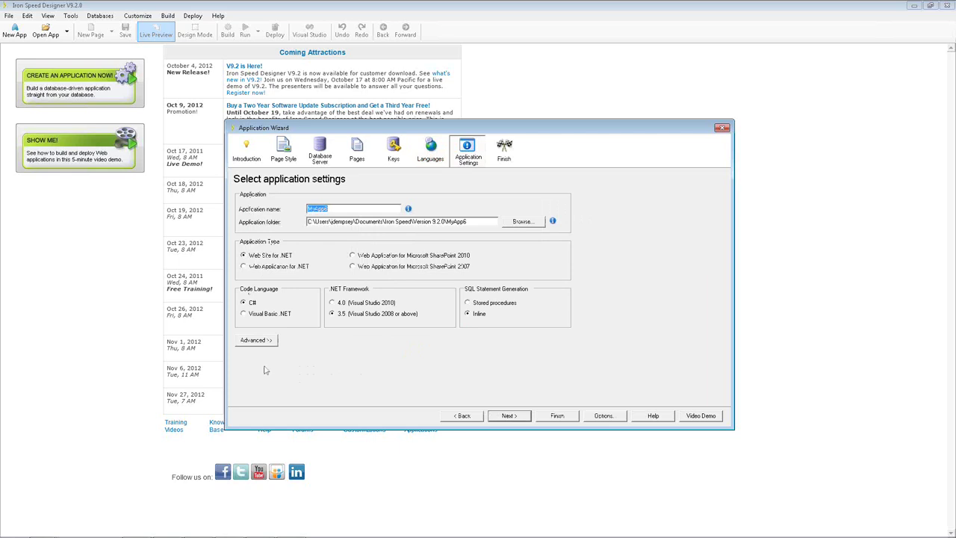
# Show the advanced namespace settings, accept the MyApp6 application settings, and start generating the application
pyautogui.click(256, 340)
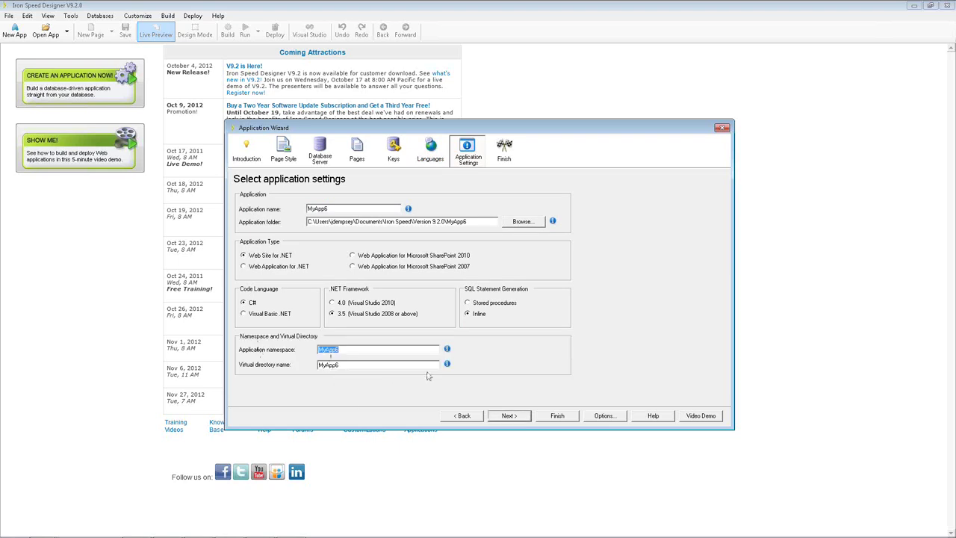
pyautogui.click(509, 416)
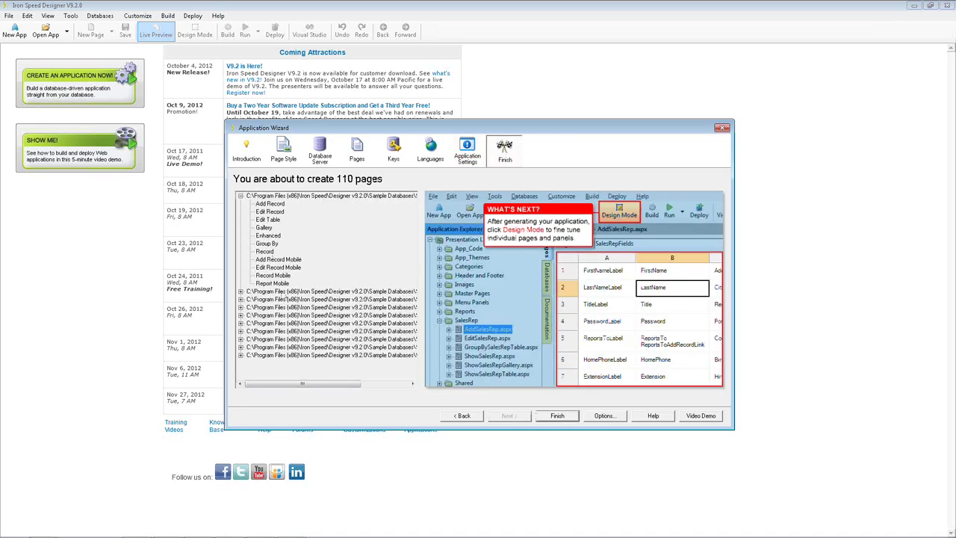
pyautogui.click(559, 418)
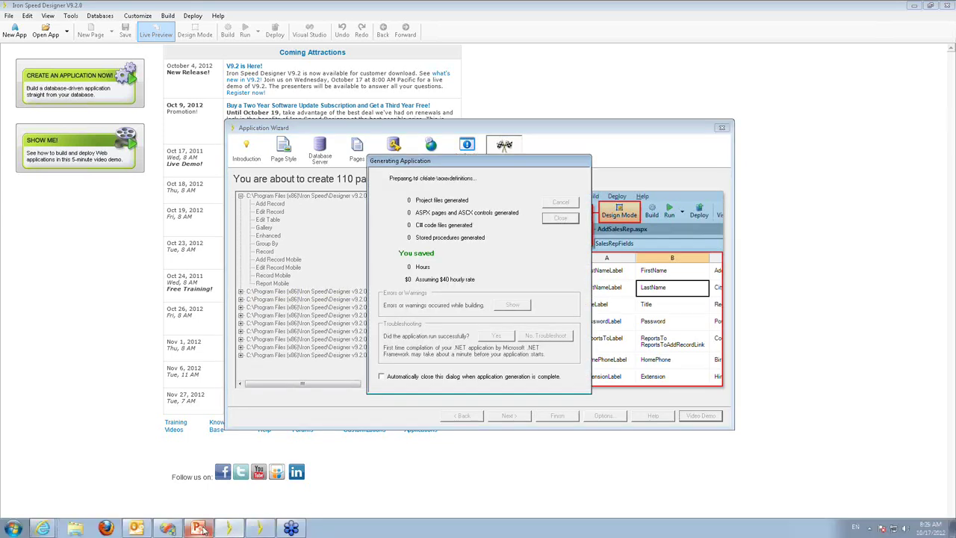
# Switch to the V9 2 Demo3 presentation in PowerPoint, run the slide show from slide 3, and advance to the Page Layout agenda
pyautogui.click(199, 528)
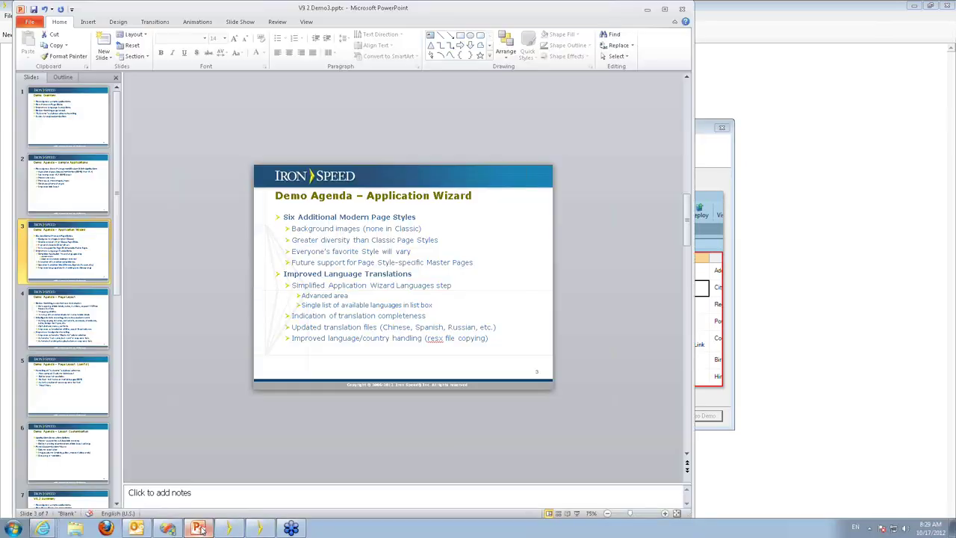
pyautogui.hotkey('shift', 'F5')
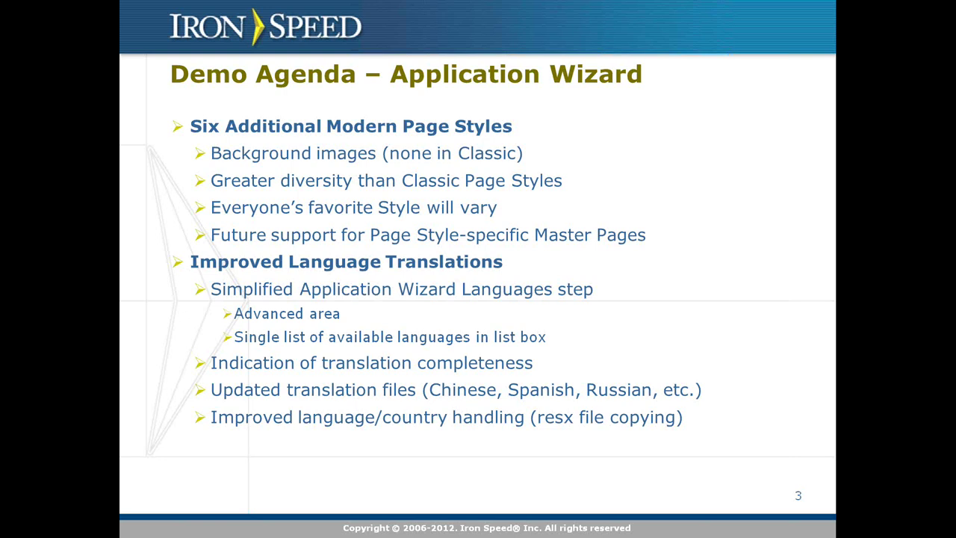
pyautogui.press('Right')
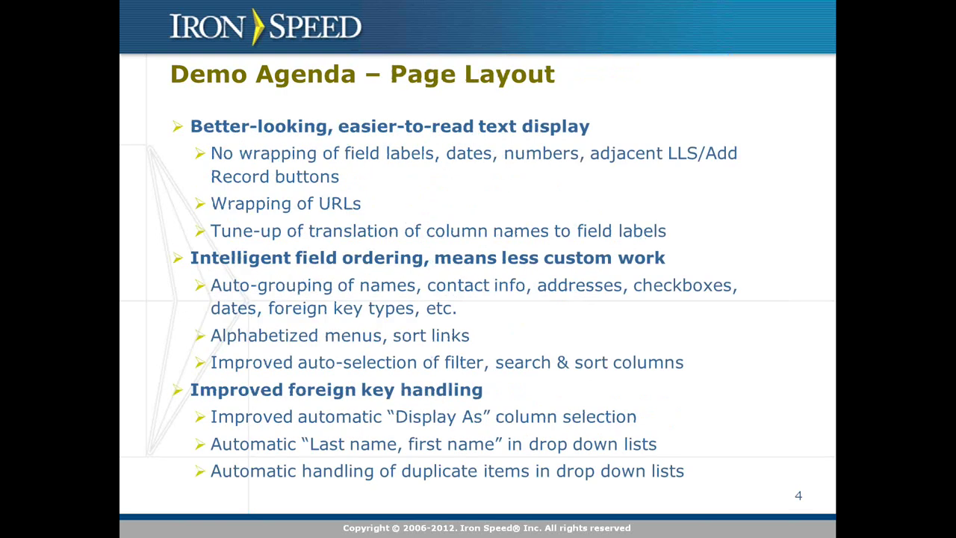
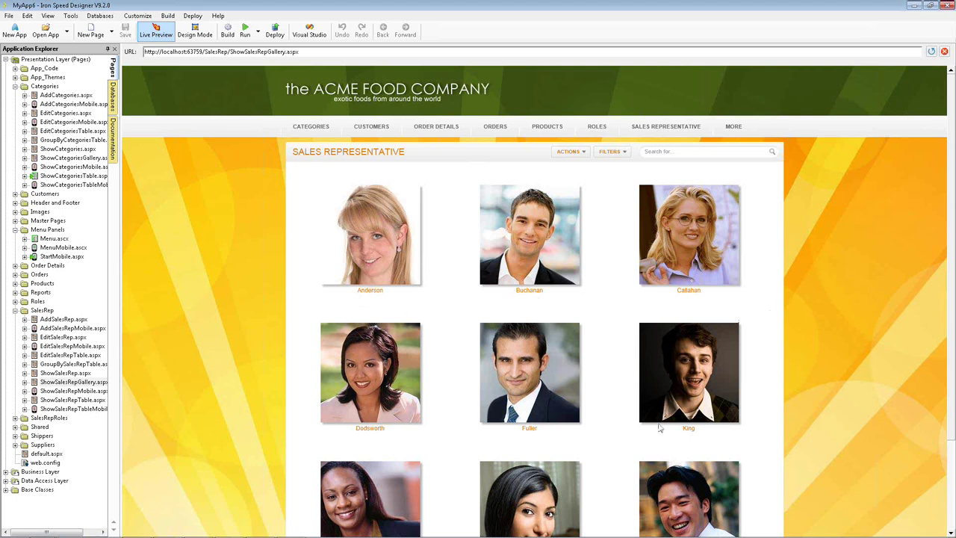
# Switch to MyApp3 in Iron Speed Designer V9.1.1, preview its ShowSalesRepGallery page, and return to MyApp6 in V9.2.0 for comparison
pyautogui.moveTo(287, 533)
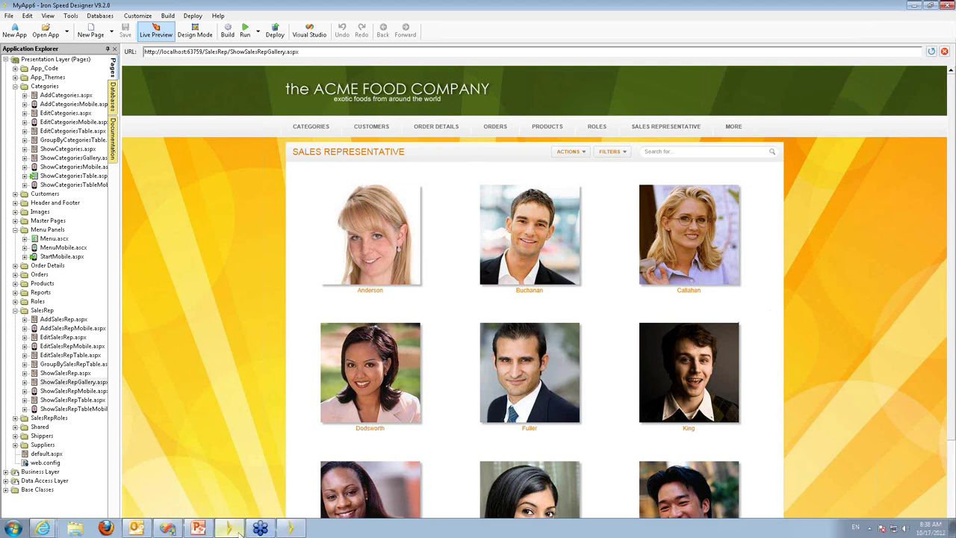
pyautogui.click(198, 528)
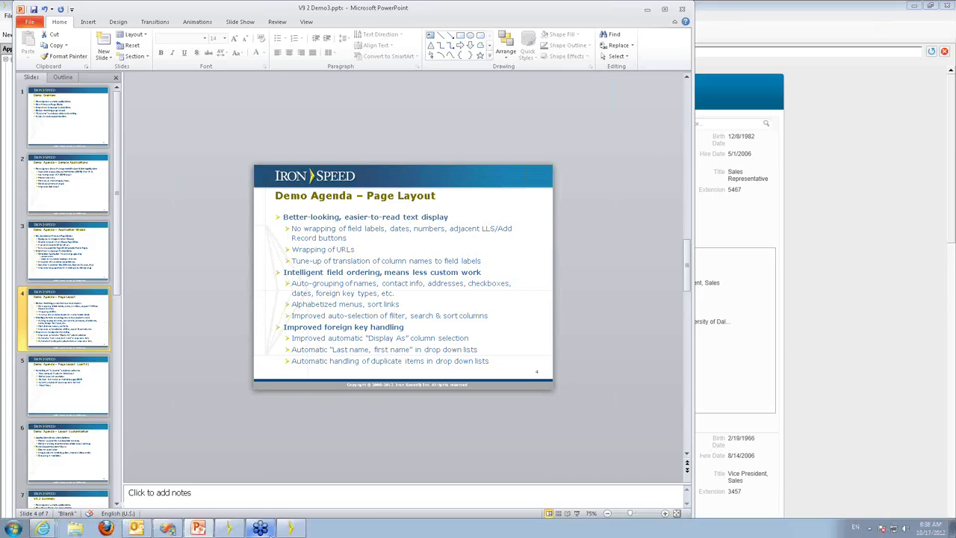
pyautogui.click(291, 528)
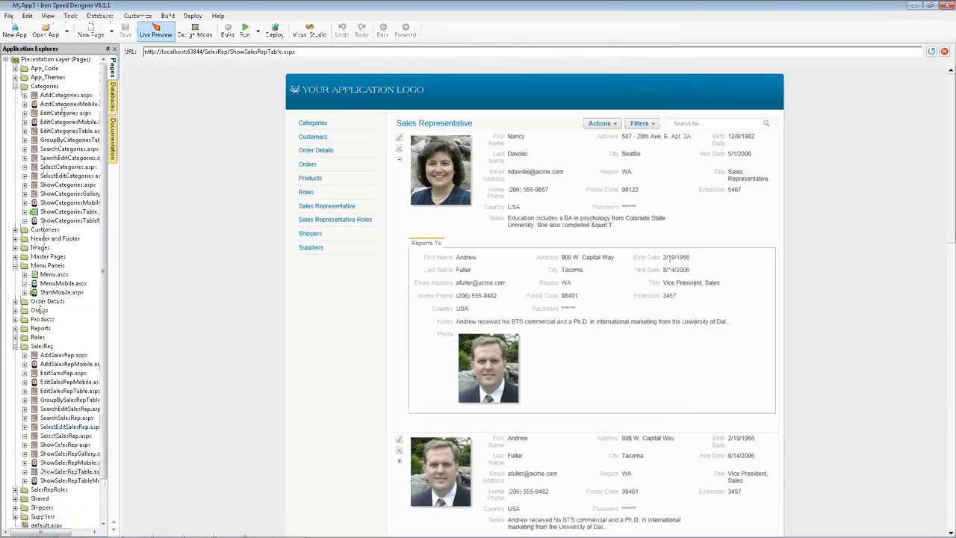
pyautogui.click(75, 454)
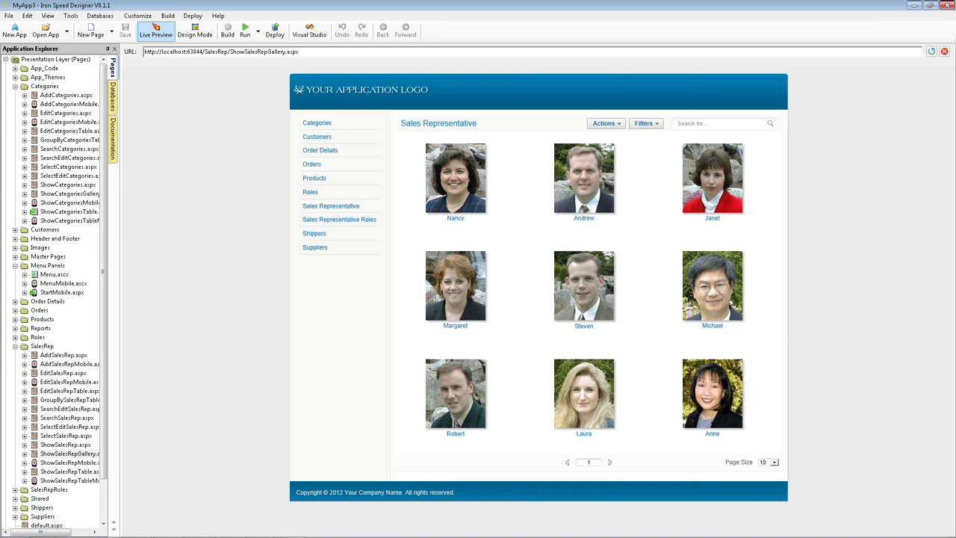
pyautogui.moveTo(250, 536)
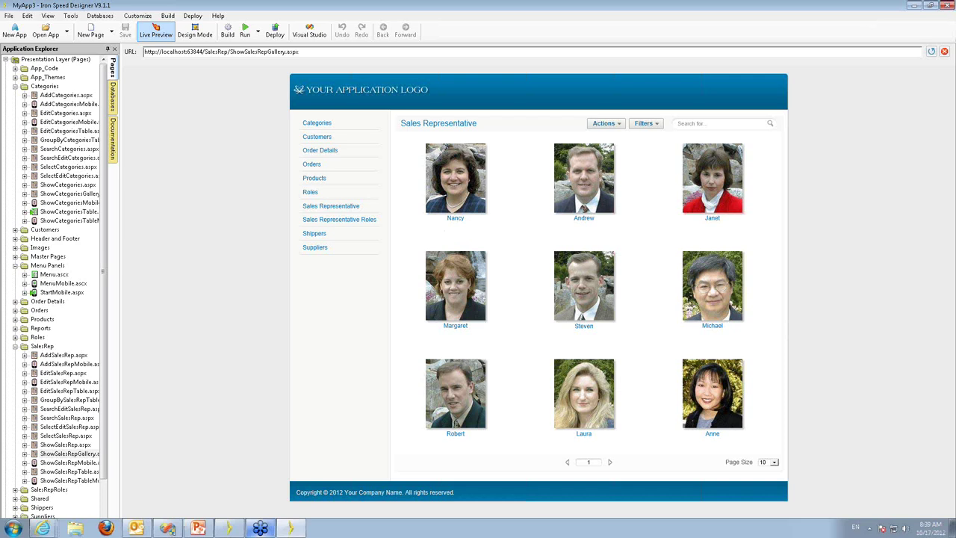
pyautogui.click(232, 528)
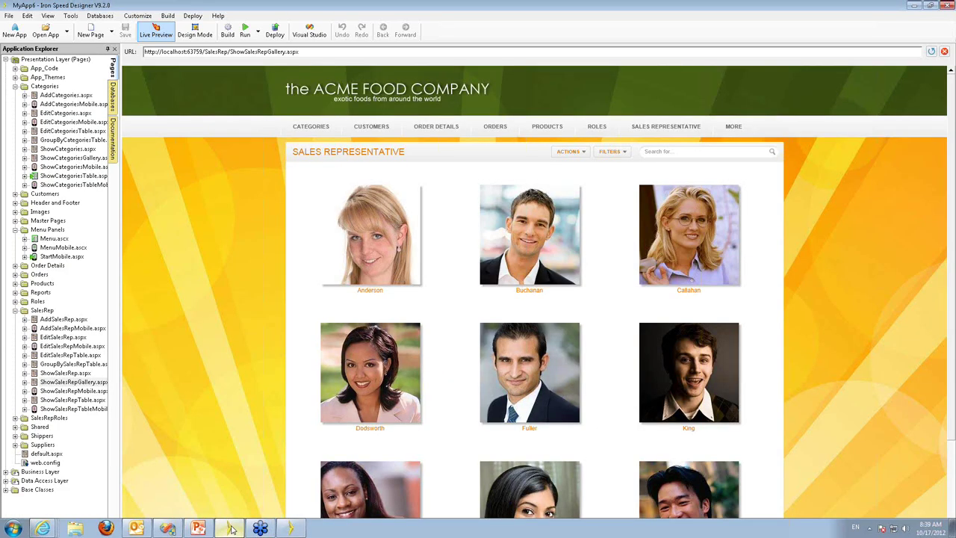
# Examine the search field and the filter and sort options of the MyApp6 Sales Representative gallery, and close the filters
pyautogui.moveTo(291, 528)
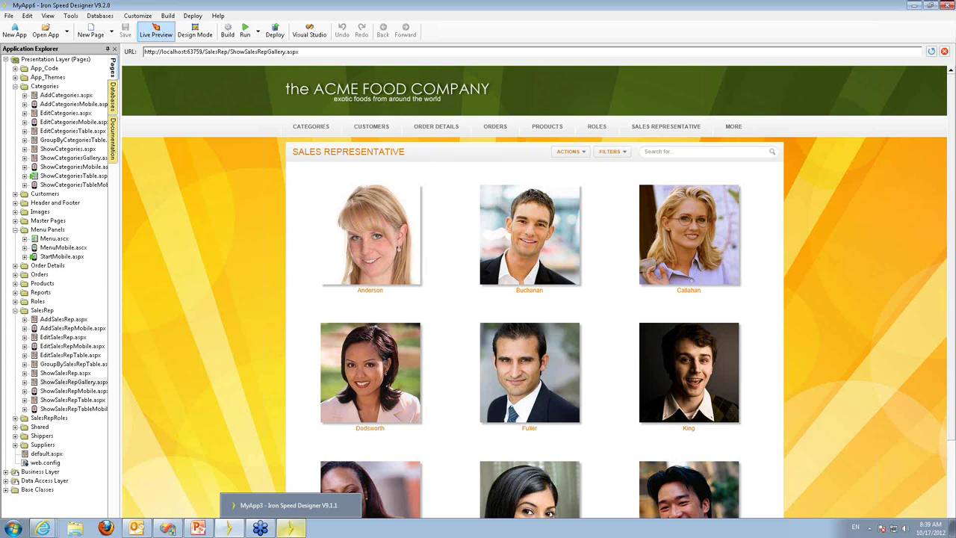
pyautogui.click(725, 152)
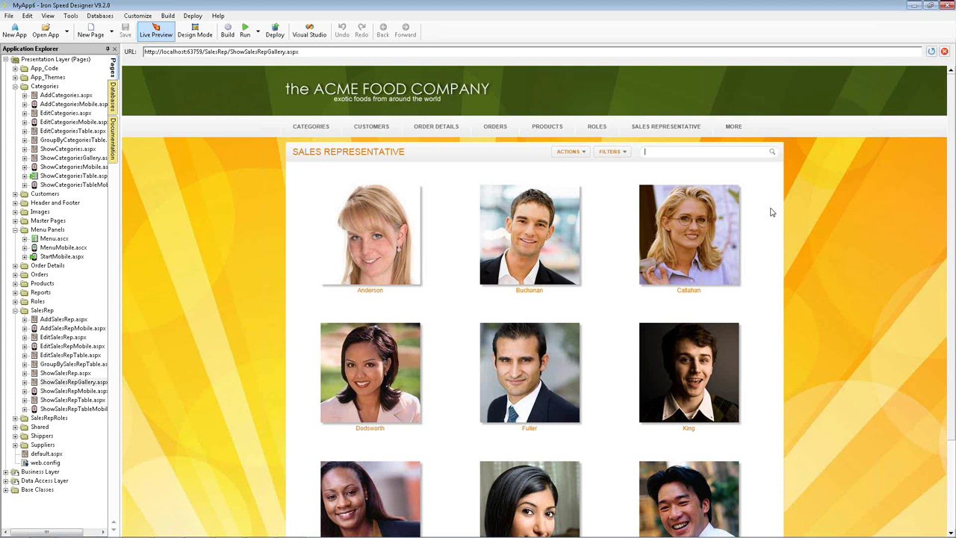
pyautogui.click(612, 152)
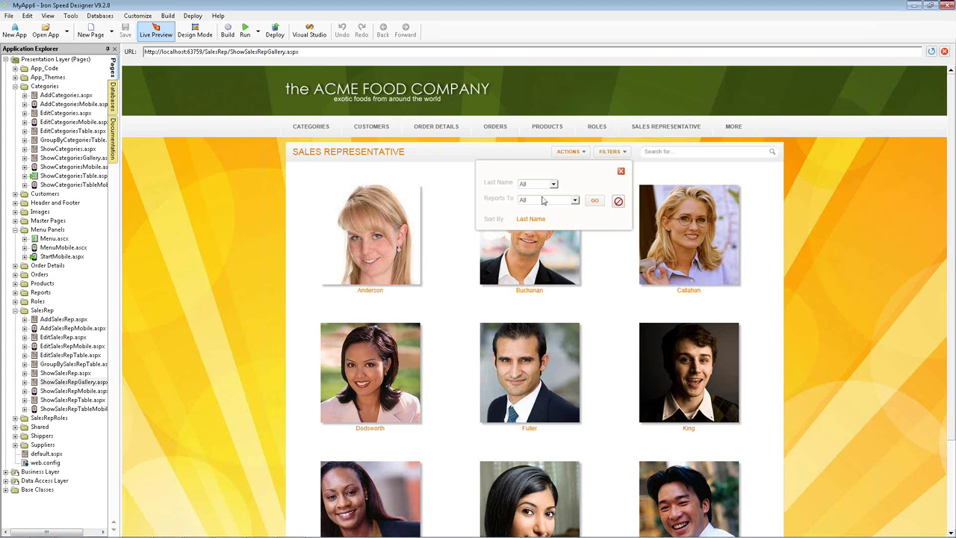
pyautogui.click(621, 173)
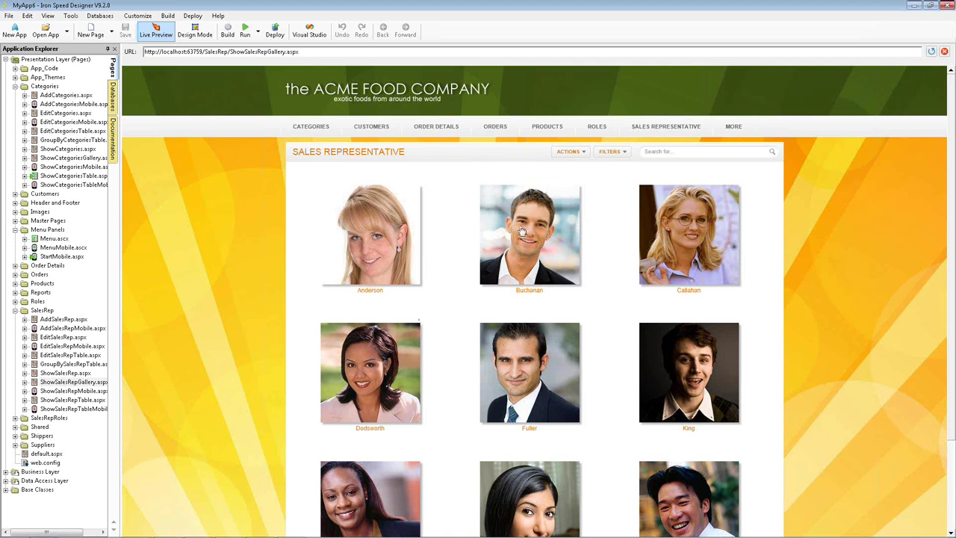
# Switch to PowerPoint, review the Page Layout agenda slide in full screen, and exit the slide show
pyautogui.moveTo(202, 529)
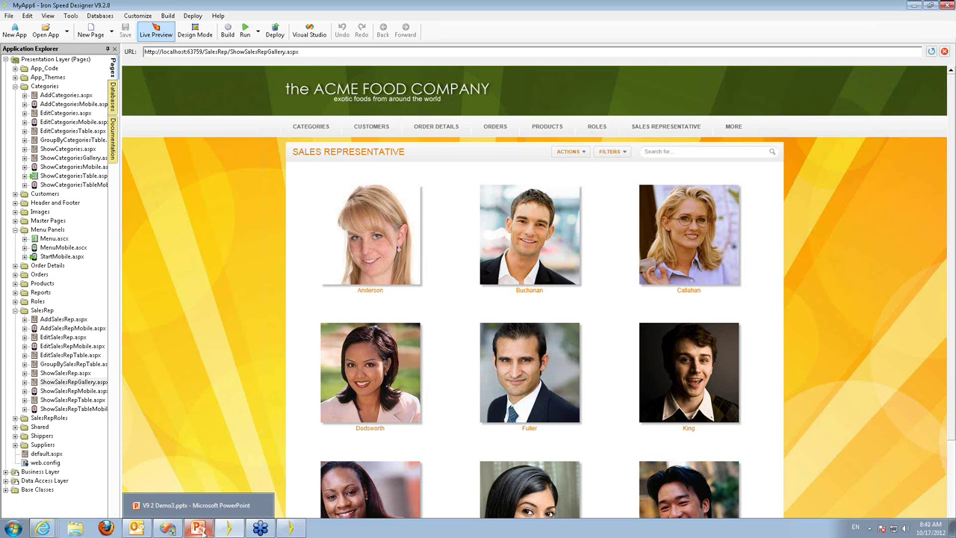
pyautogui.click(197, 529)
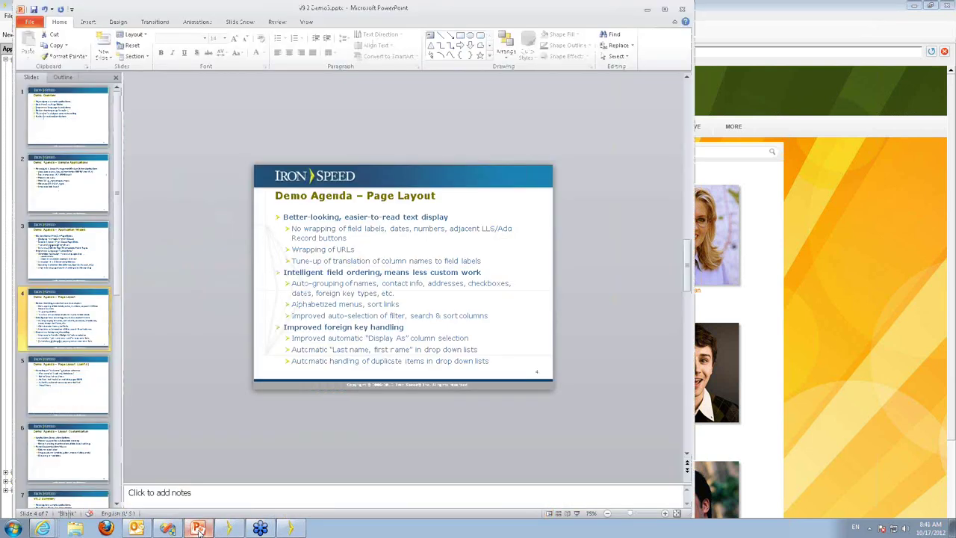
pyautogui.hotkey('shift', 'F5')
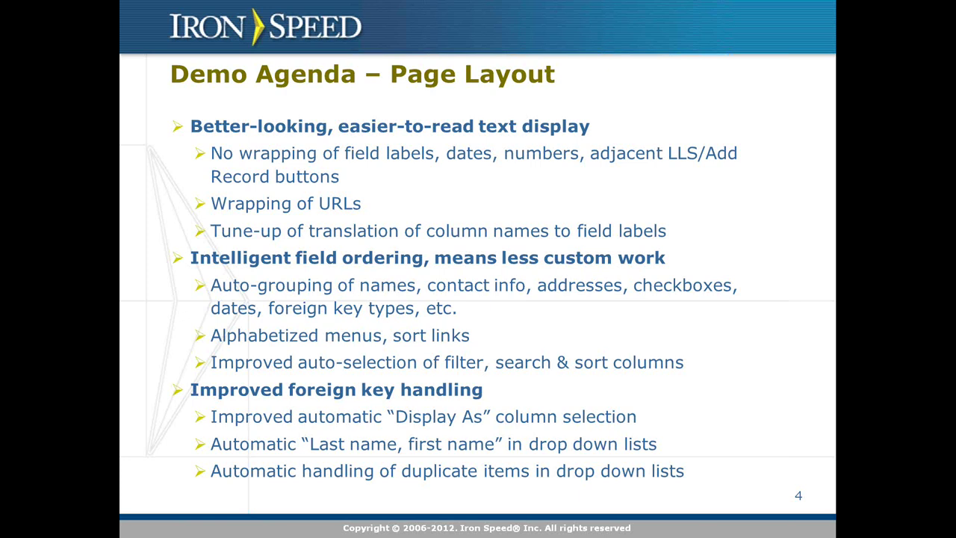
pyautogui.press('Escape')
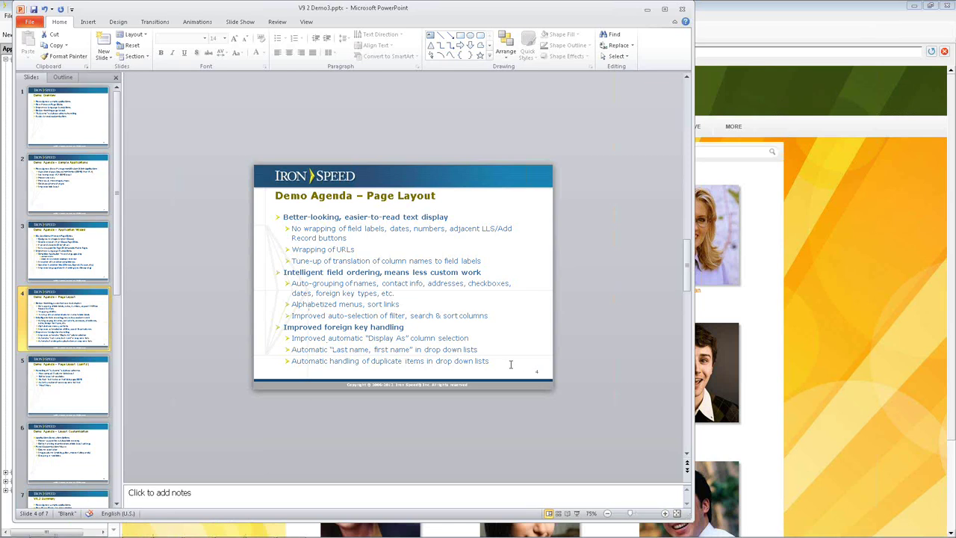
# Switch to MyApp3 in Iron Speed Designer V9.1.1 and preview the ShowOrder_DetailsTable page from the Order Details folder
pyautogui.moveTo(283, 533)
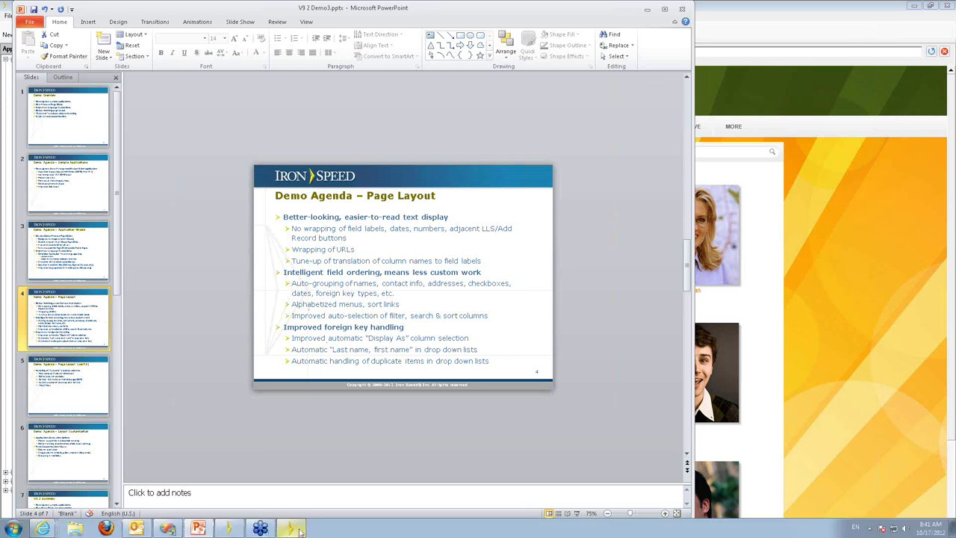
pyautogui.click(295, 530)
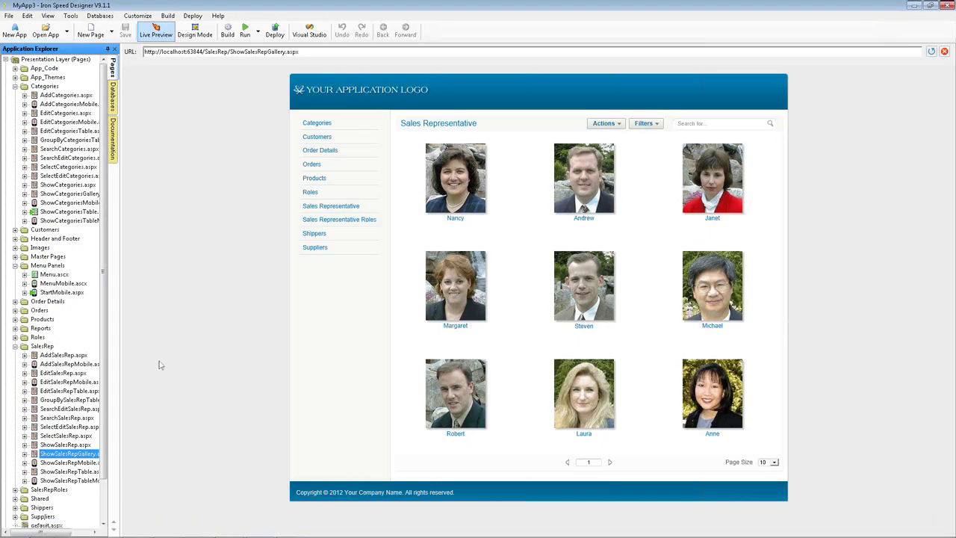
pyautogui.click(15, 319)
pyautogui.click(15, 301)
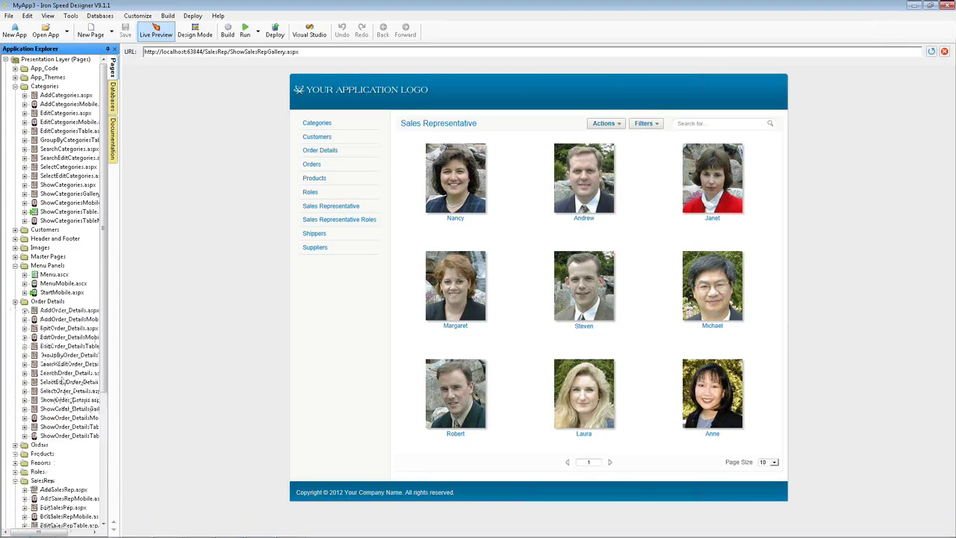
pyautogui.click(66, 427)
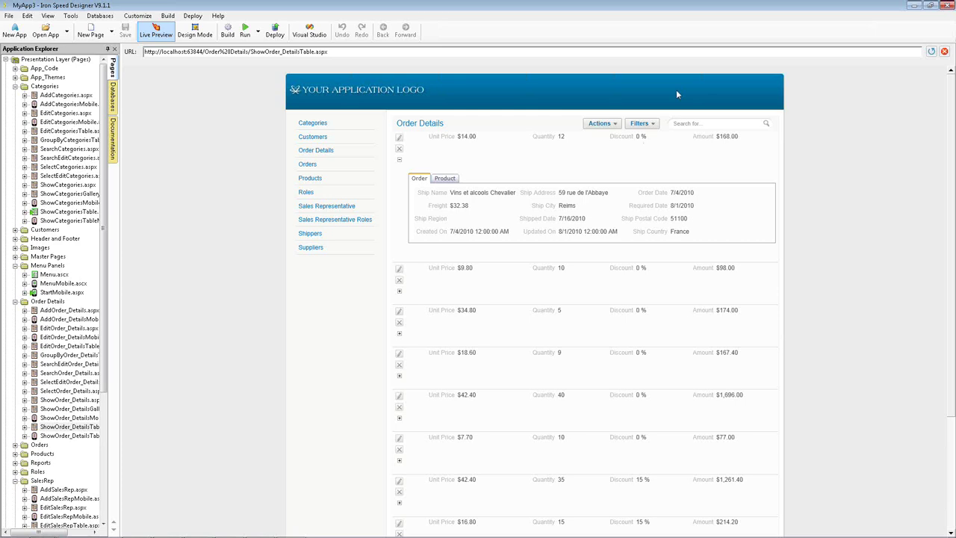
# Examine the Order ID filter choices on the MyApp3 Order Details page for duplicate entries, leaving the filter at All
pyautogui.click(639, 124)
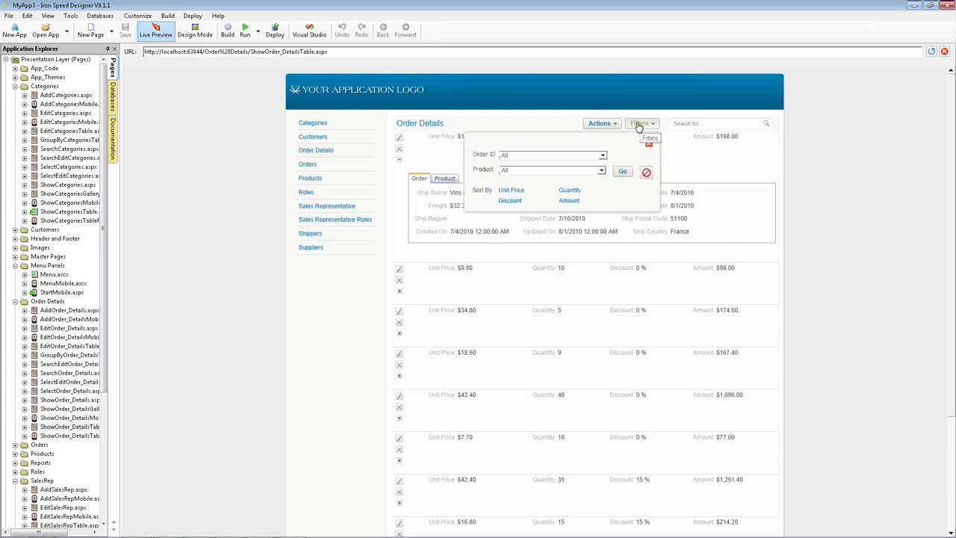
pyautogui.click(556, 155)
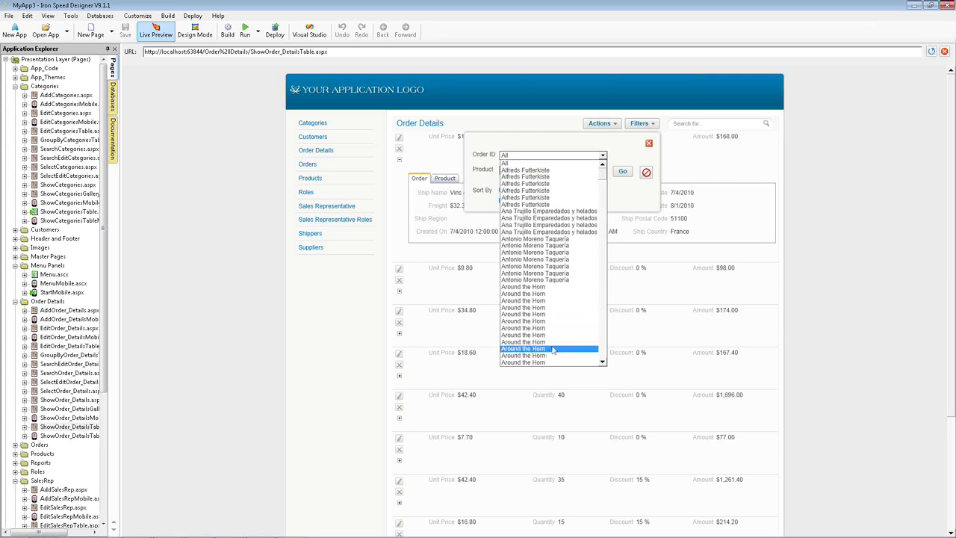
pyautogui.scroll(-2, 547, 348)
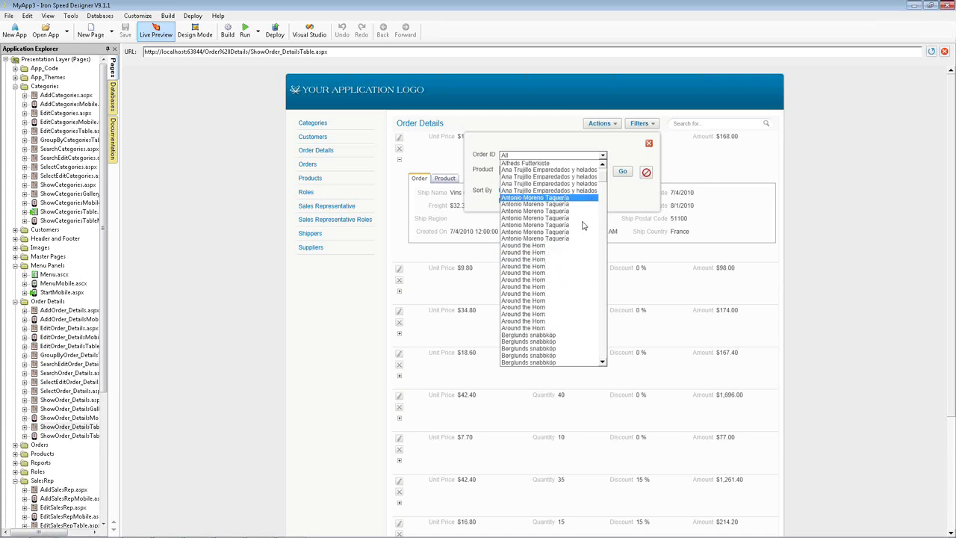
pyautogui.click(564, 156)
pyautogui.click(563, 156)
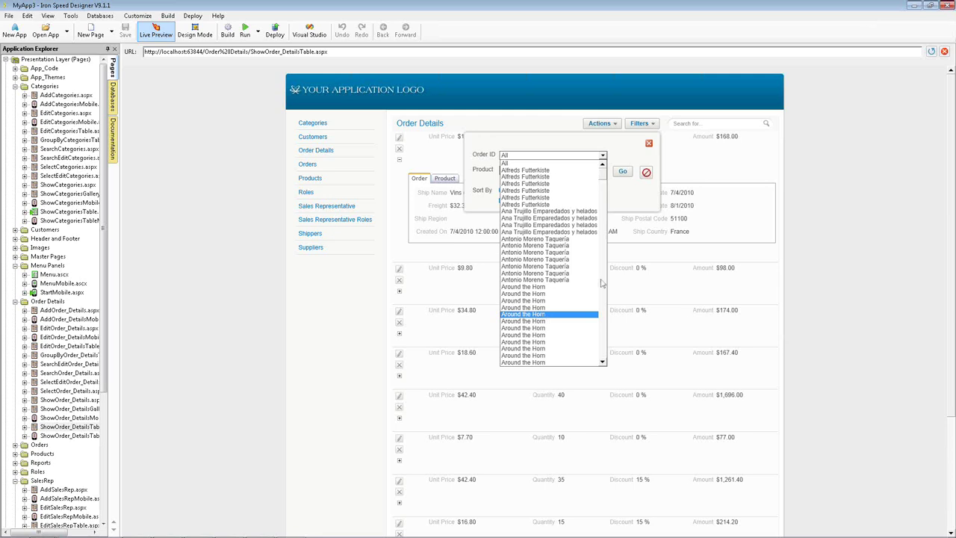
pyautogui.click(612, 197)
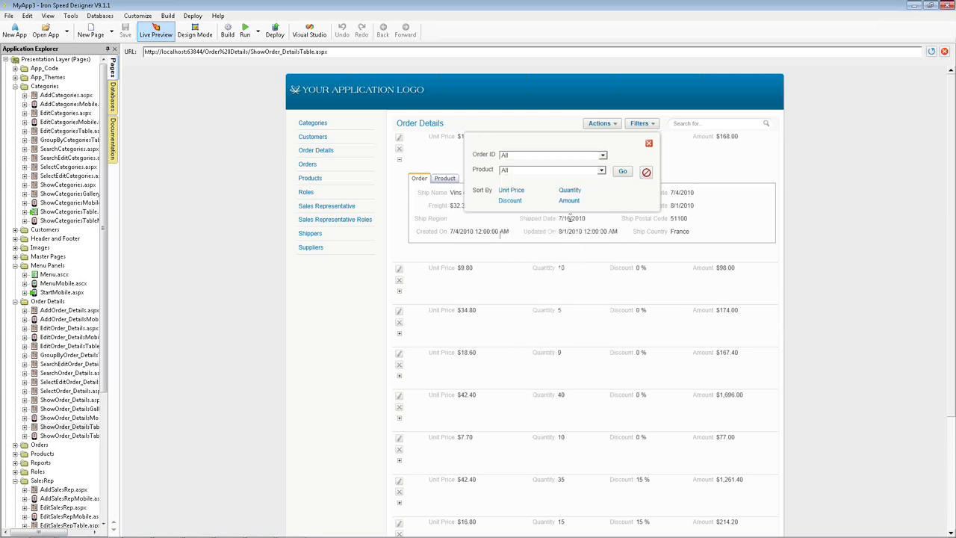
# Switch to MyApp6 in Iron Speed Designer V9.2.0 and preview the ShowOrder_DetailsTable page from the Order Details folder
pyautogui.click(236, 530)
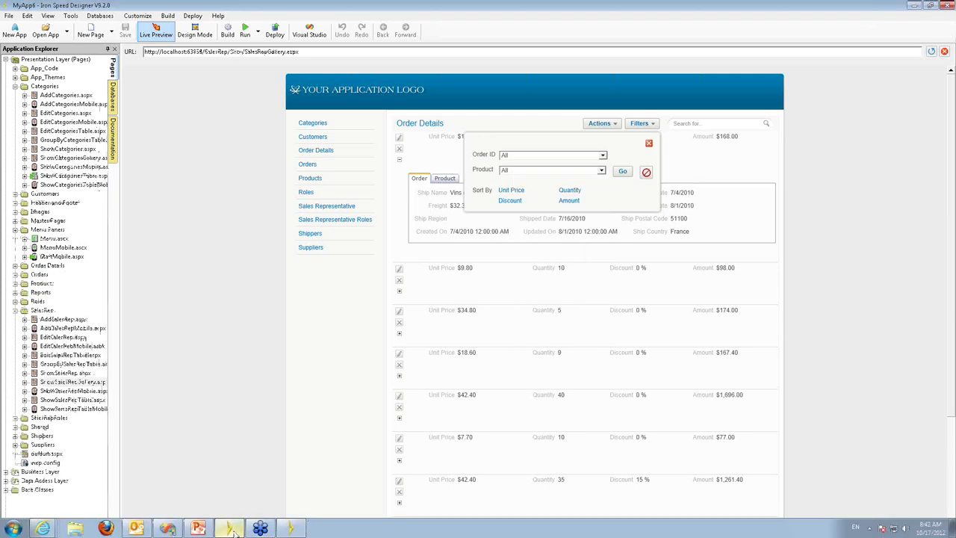
pyautogui.click(15, 265)
pyautogui.click(75, 356)
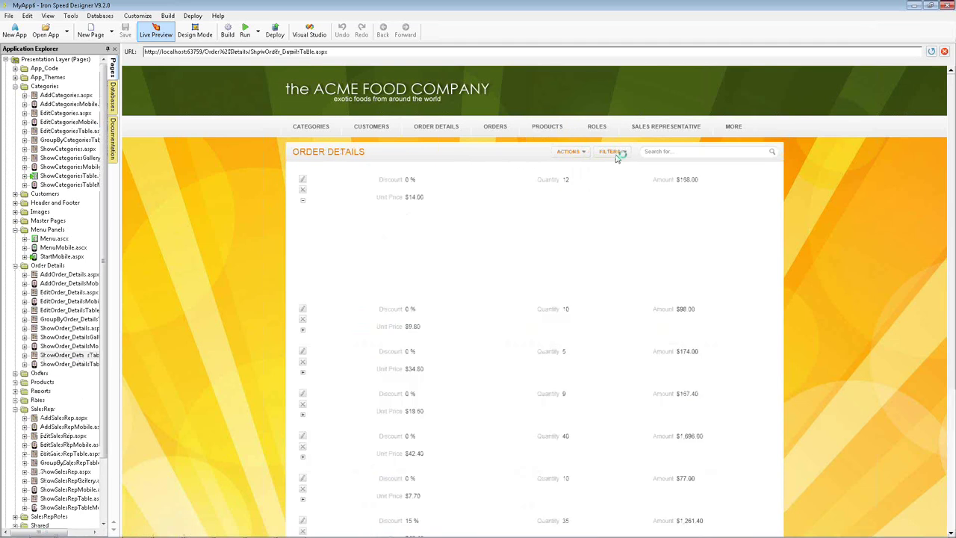
# Examine the Order filter choices on the MyApp6 Order Details page to see how orders from the same customer are distinguished
pyautogui.click(616, 151)
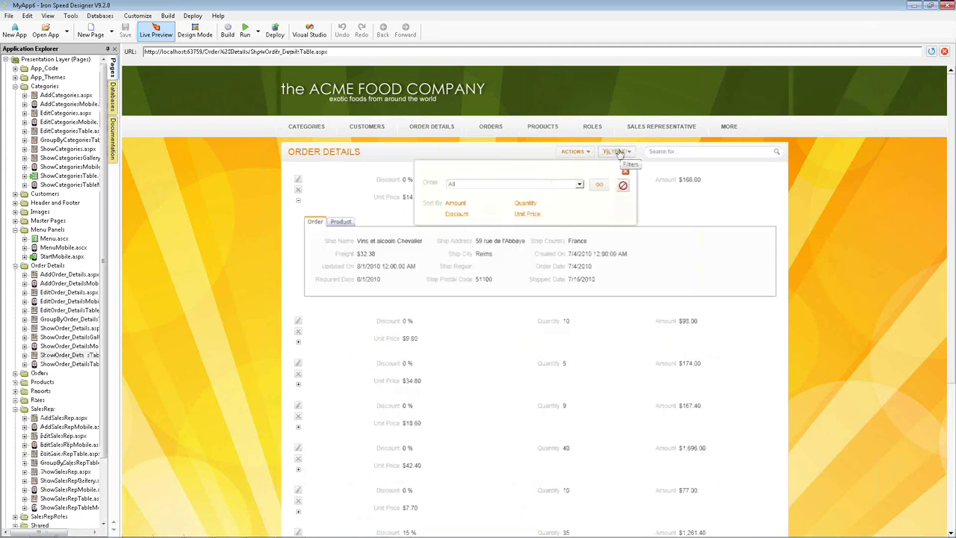
pyautogui.click(499, 185)
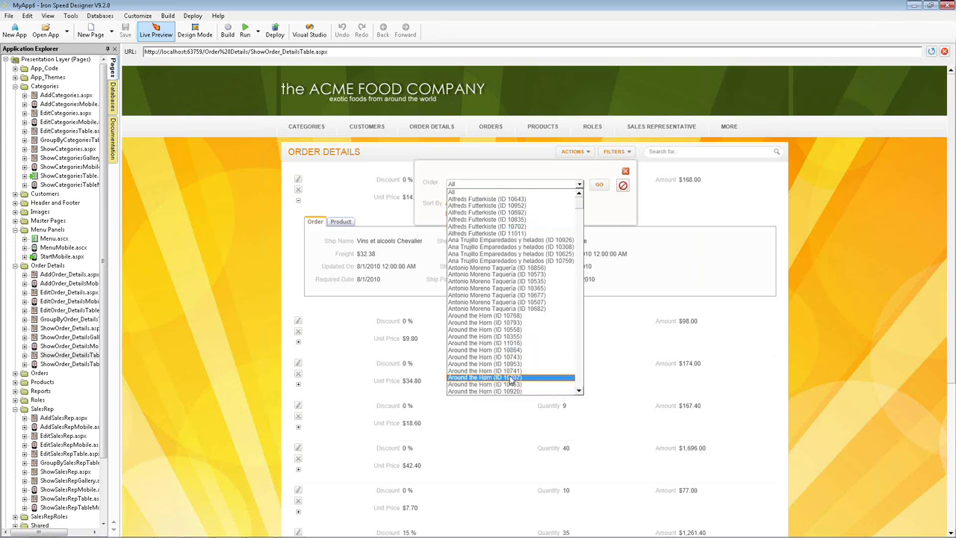
pyautogui.scroll(-3, 510, 382)
pyautogui.scroll(-15, 511, 377)
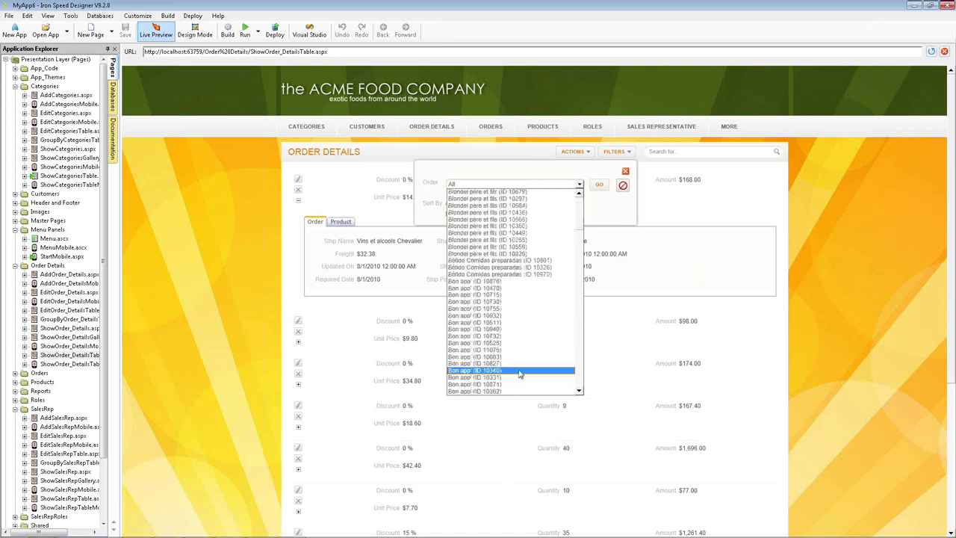
pyautogui.scroll(5, 536, 304)
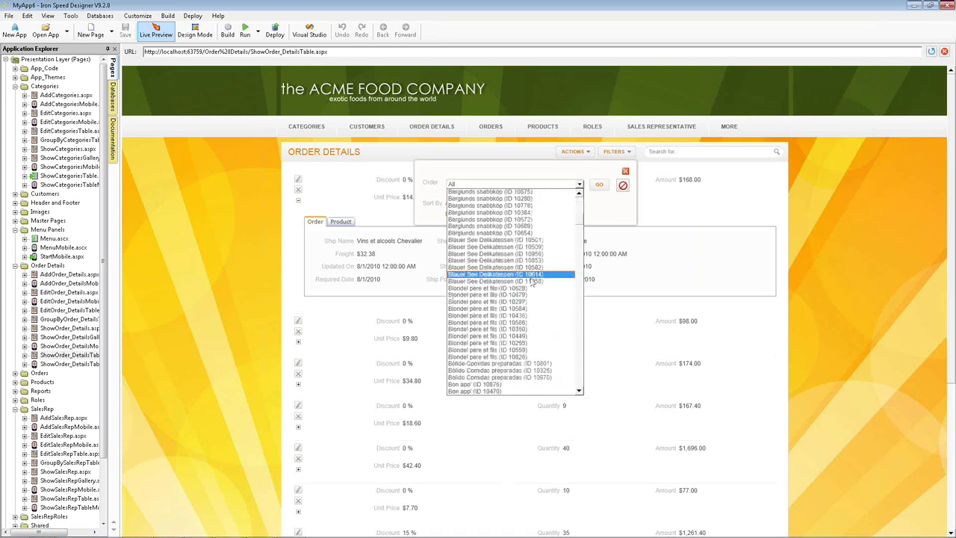
pyautogui.scroll(1, 527, 246)
pyautogui.scroll(3, 526, 246)
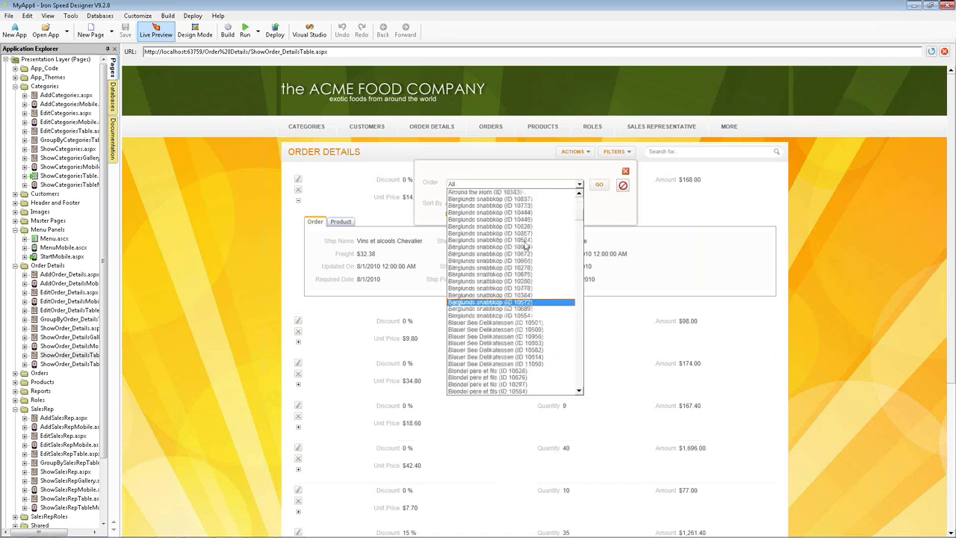
pyautogui.scroll(6, 527, 246)
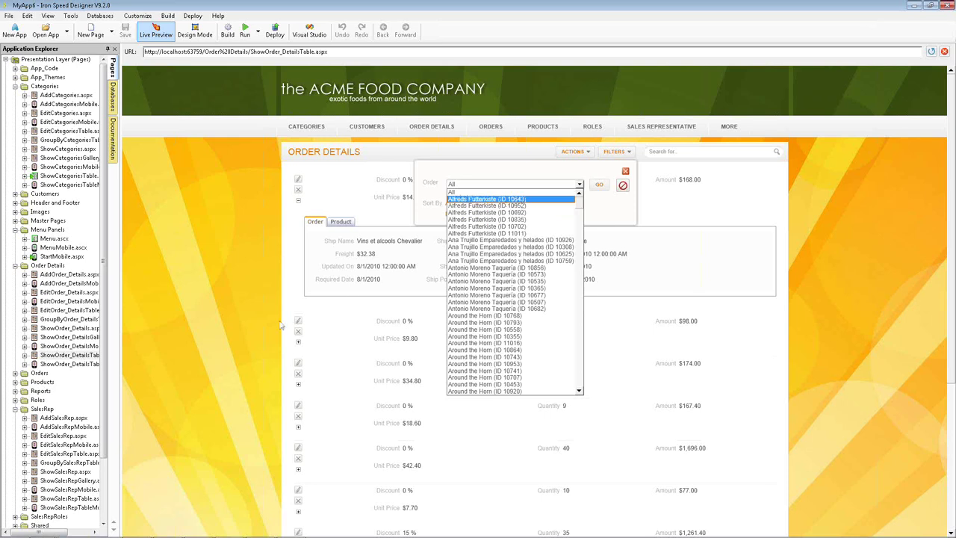
# Close the Order filter choices, switch to PowerPoint and start the slide show from the current slide
pyautogui.click(243, 316)
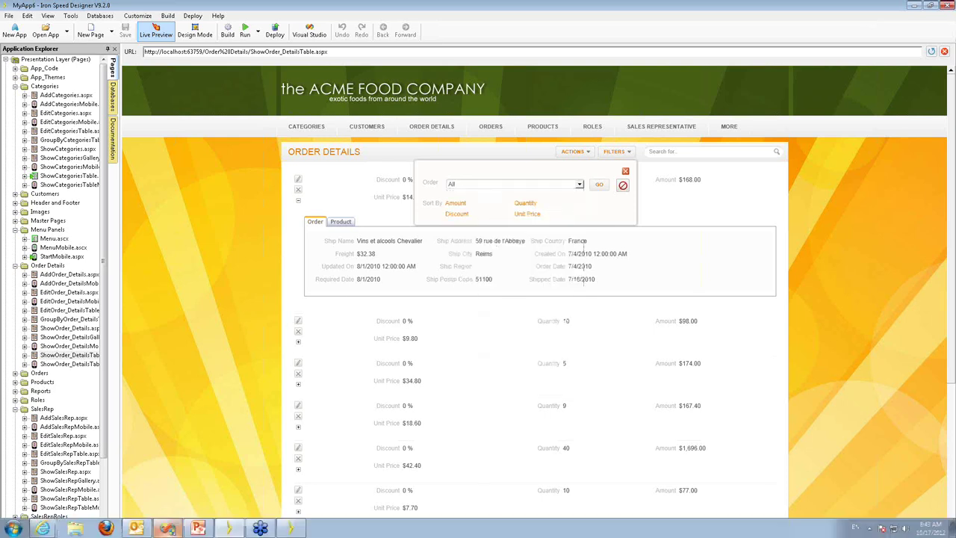
pyautogui.click(200, 528)
pyautogui.hotkey('shift', 'F5')
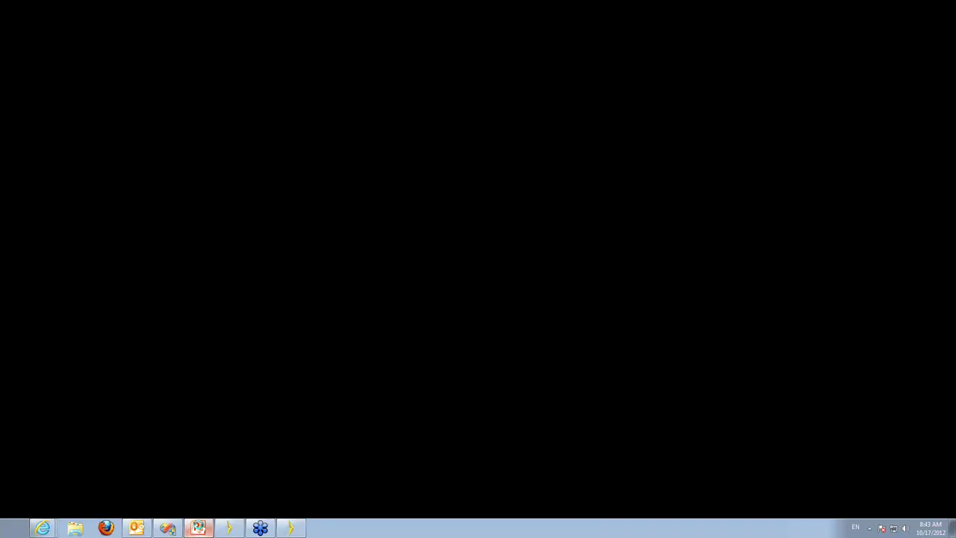
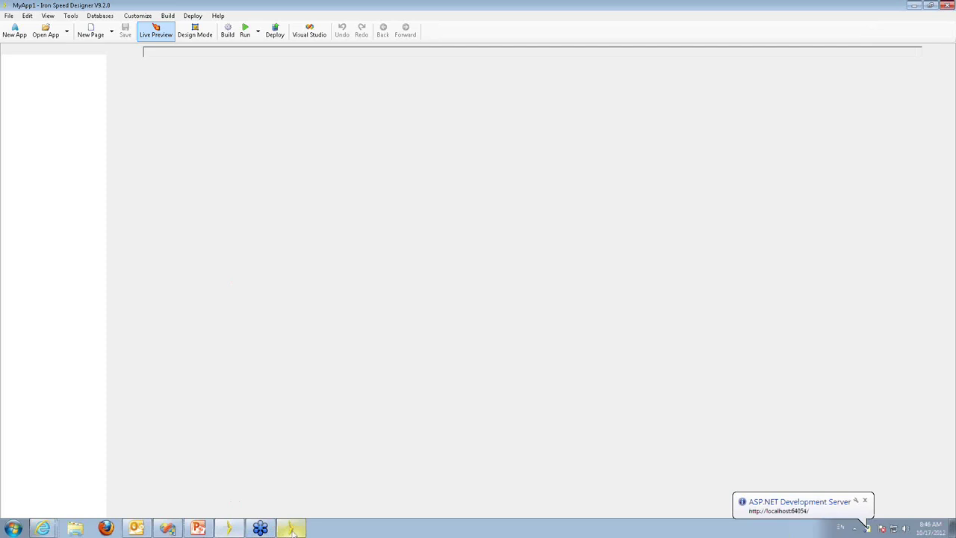
# Switch to MyApp2 in Iron Speed Designer V9.1.1 and back to MyApp1 in V9.2.0 to compare their Account Company pages
pyautogui.click(293, 531)
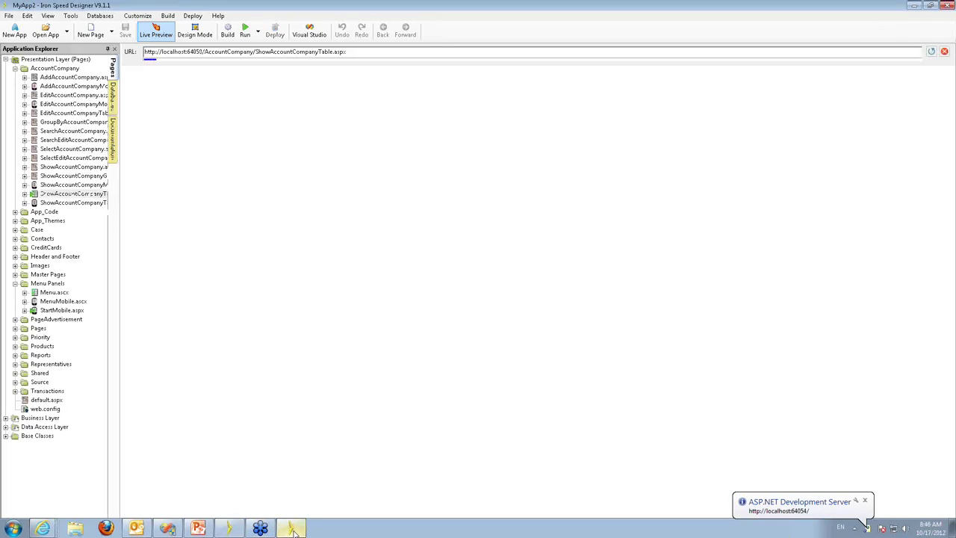
pyautogui.click(230, 530)
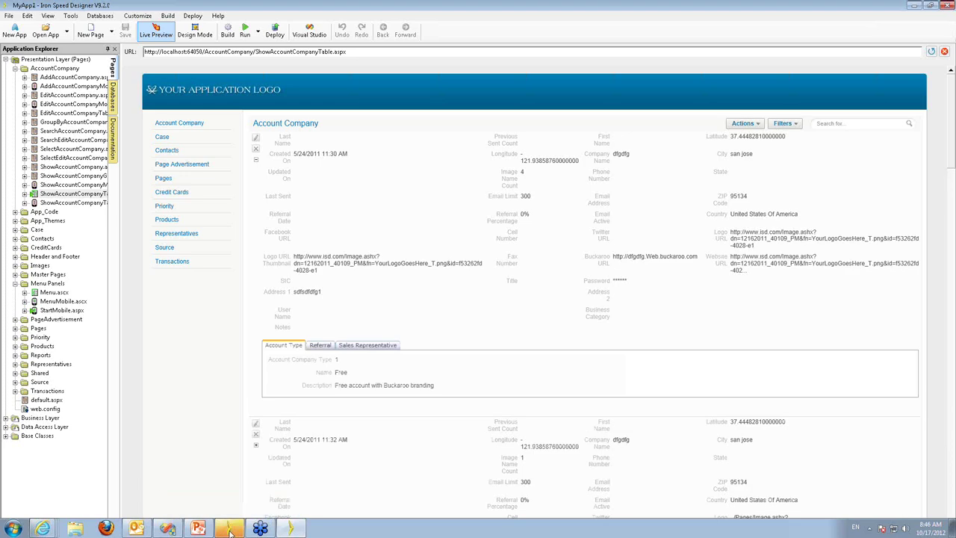
pyautogui.click(230, 530)
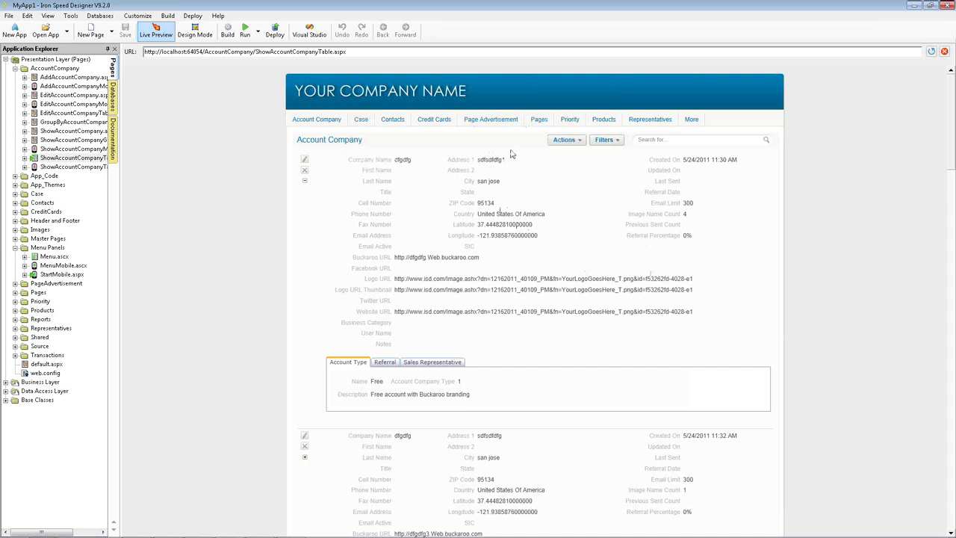
# Examine the horizontal menu on the MyApp1 Account Company page, including the Source and Transactions entries under More
pyautogui.click(320, 127)
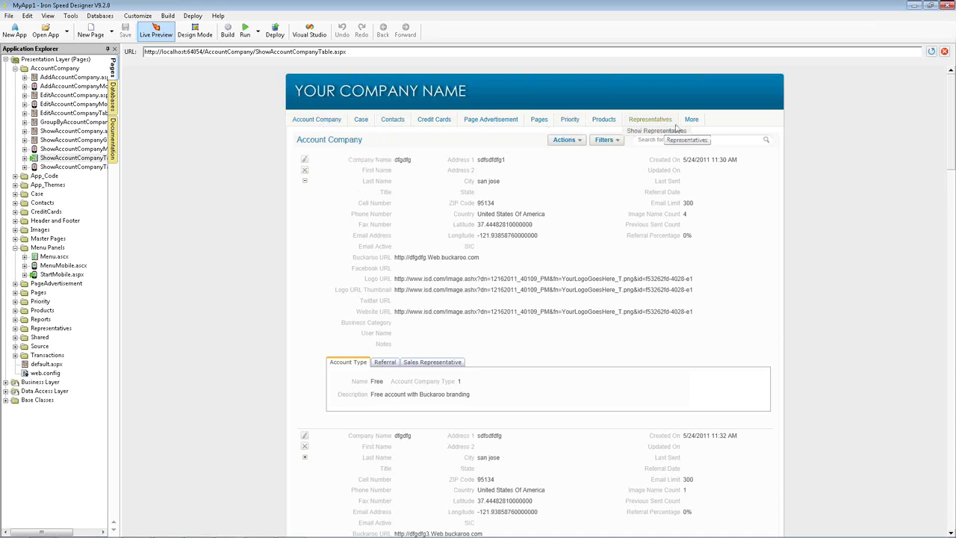
pyautogui.moveTo(690, 122)
pyautogui.moveTo(713, 142)
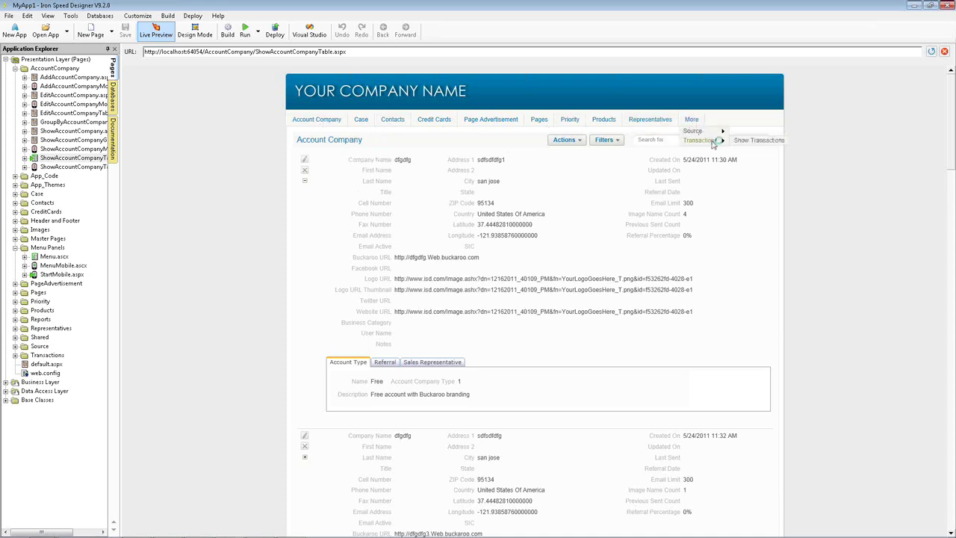
# Inspect the Source entry inside the More group of the MyApp1 Menu Wizard, and cancel the wizard
pyautogui.click(71, 16)
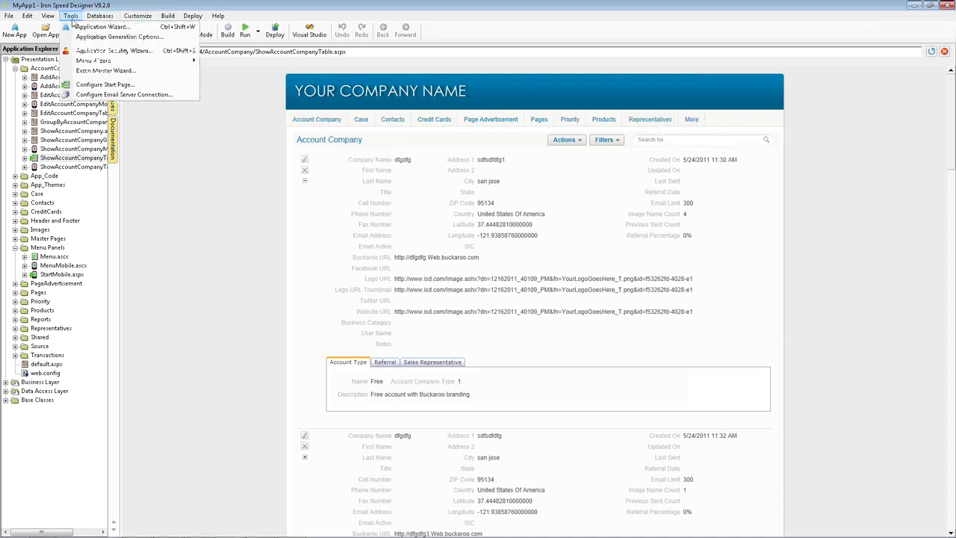
pyautogui.moveTo(105, 60)
pyautogui.click(228, 63)
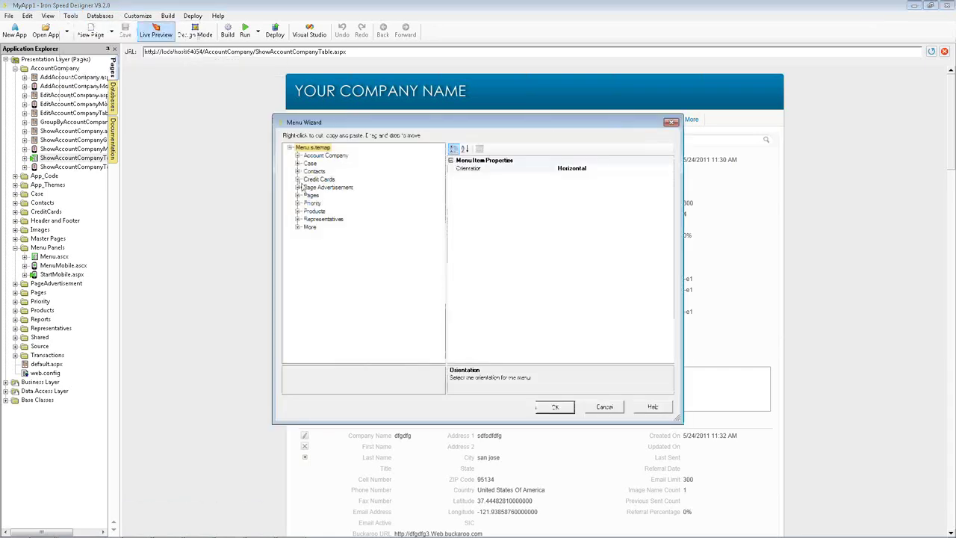
pyautogui.click(298, 228)
pyautogui.moveTo(319, 234)
pyautogui.mouseDown()
pyautogui.moveTo(321, 200)
pyautogui.moveTo(323, 239)
pyautogui.mouseUp()
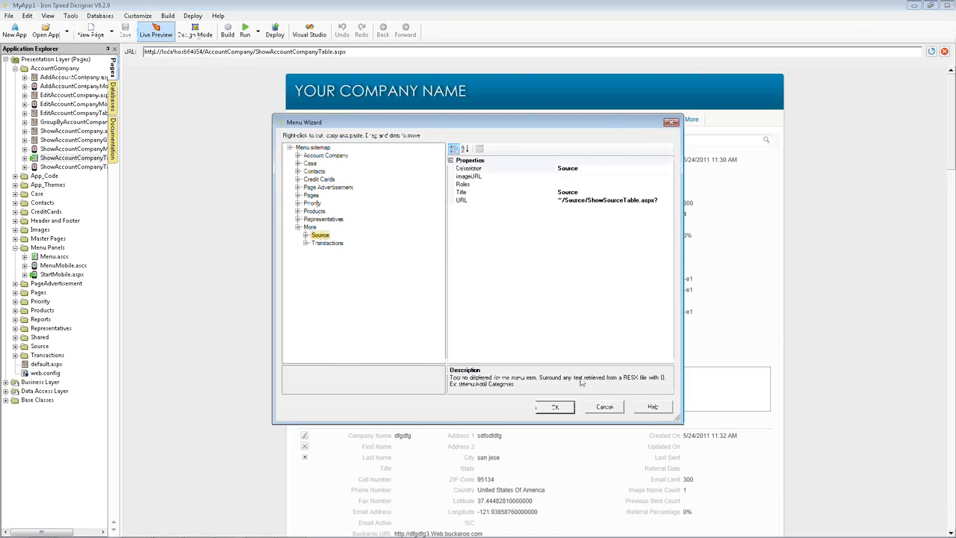
pyautogui.moveTo(320, 235); pyautogui.dragTo(322, 228)
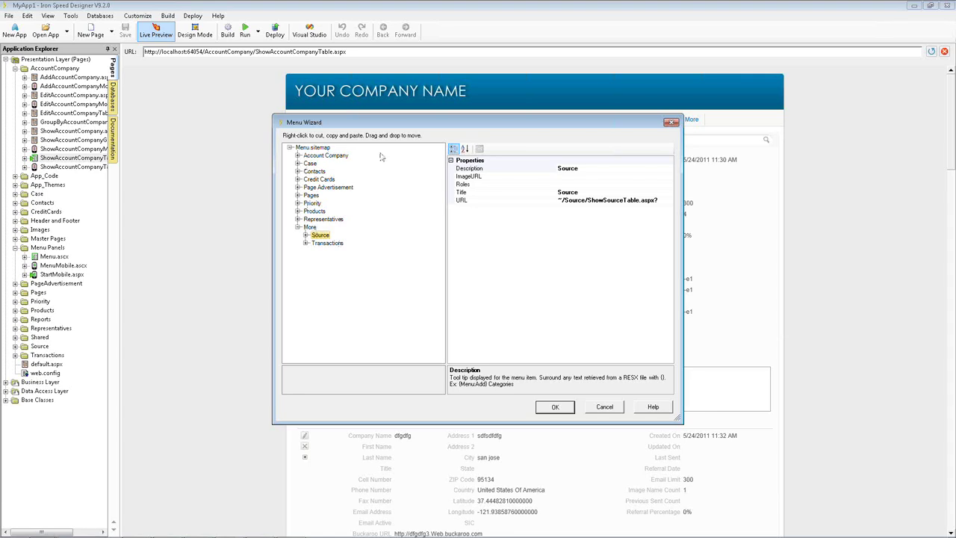
pyautogui.click(606, 406)
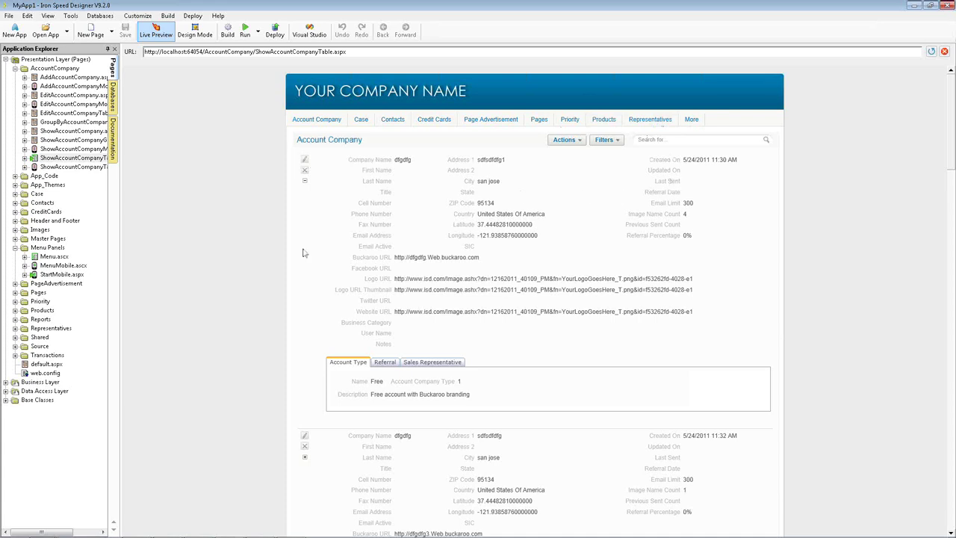
# Review the Web Page Controls settings for adding More to wide and tall menus in the Application Generation Options, and cancel the dialog
pyautogui.click(71, 17)
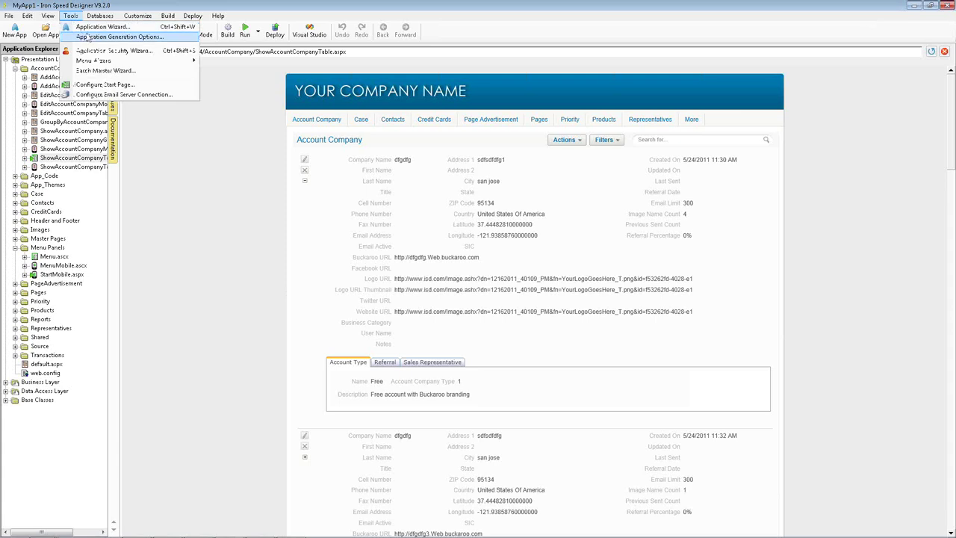
pyautogui.click(87, 37)
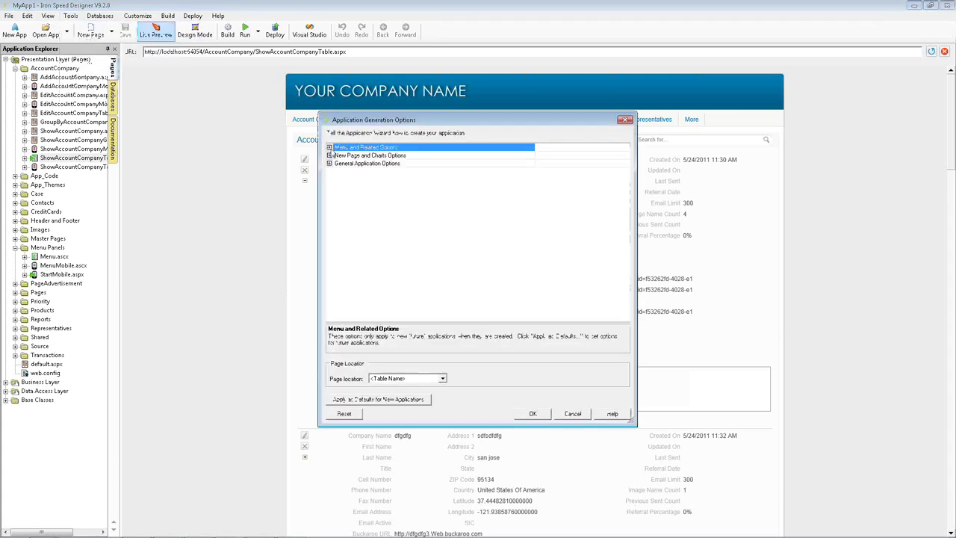
pyautogui.click(329, 148)
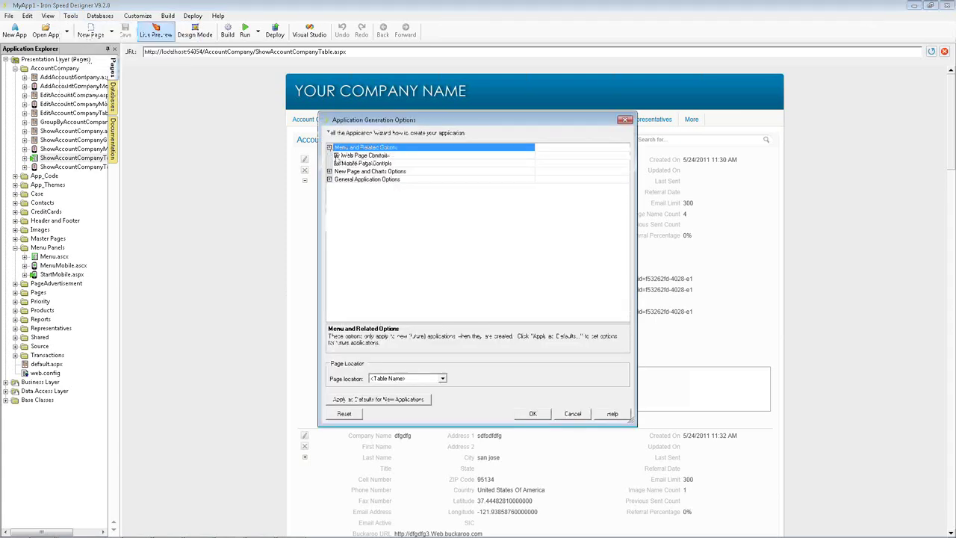
pyautogui.click(336, 155)
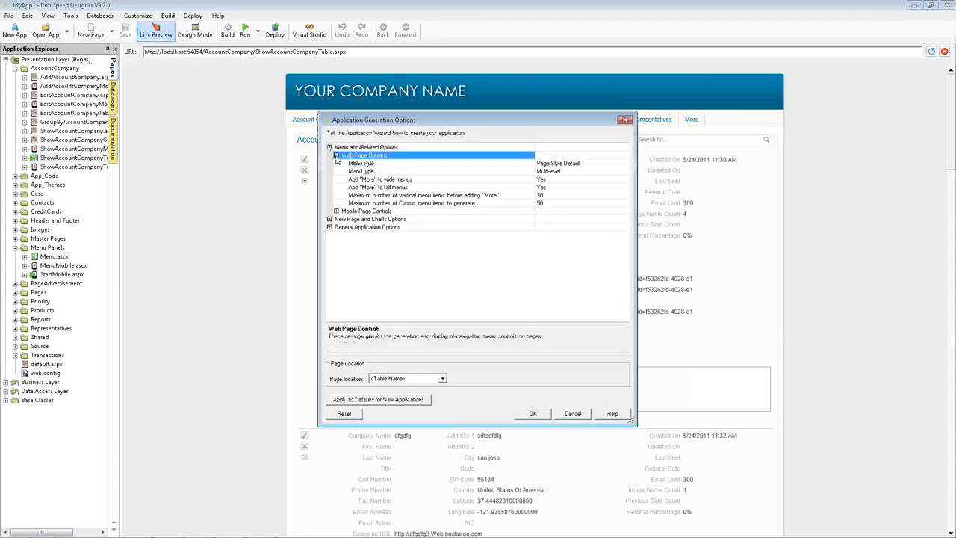
pyautogui.click(557, 179)
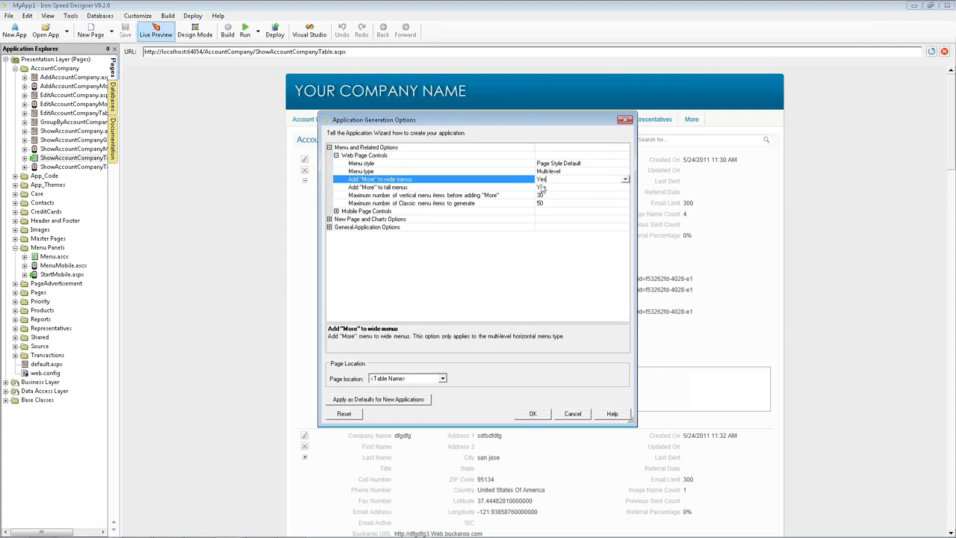
pyautogui.click(560, 188)
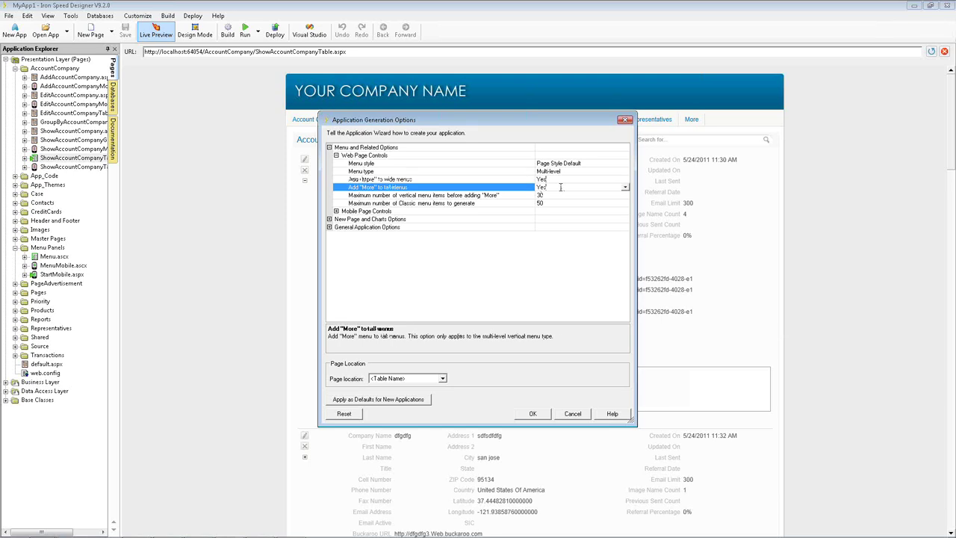
pyautogui.click(557, 195)
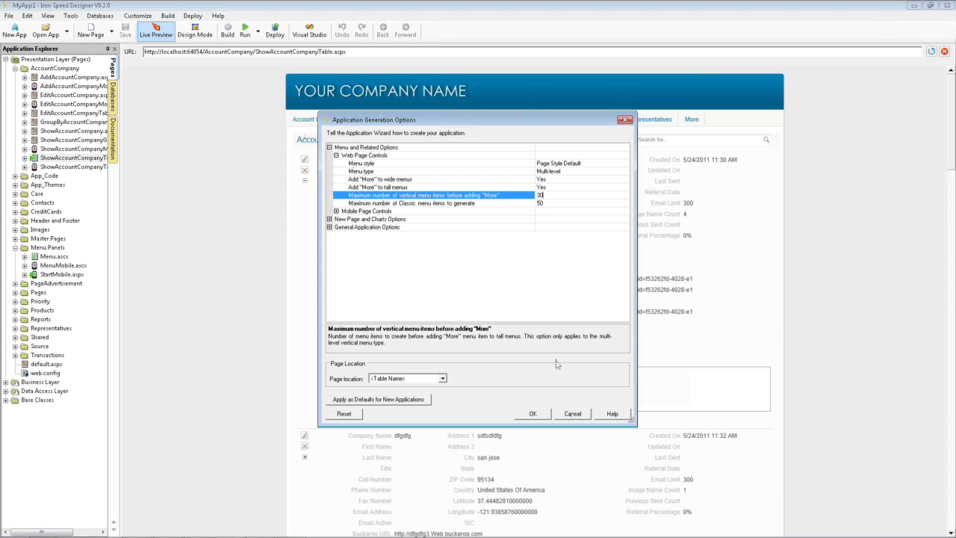
pyautogui.click(573, 414)
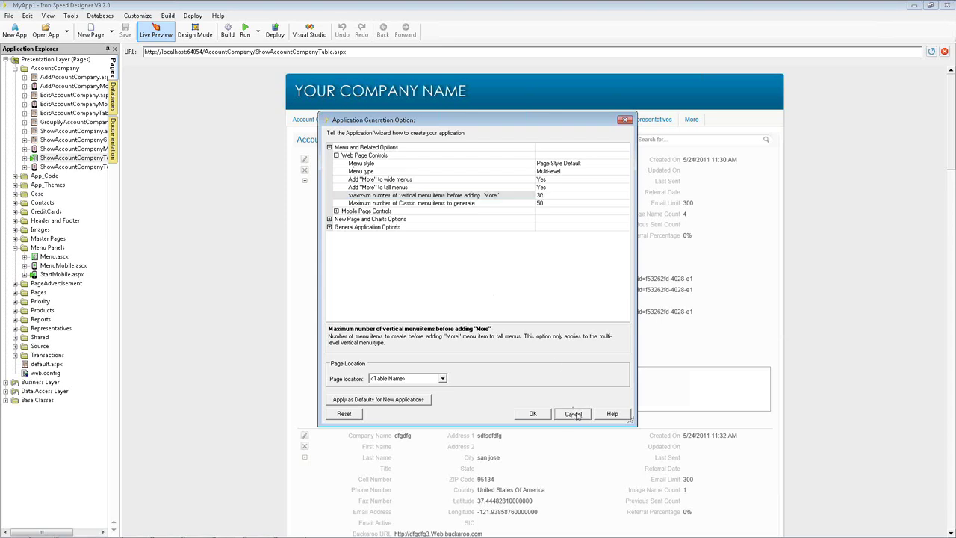
pyautogui.click(574, 414)
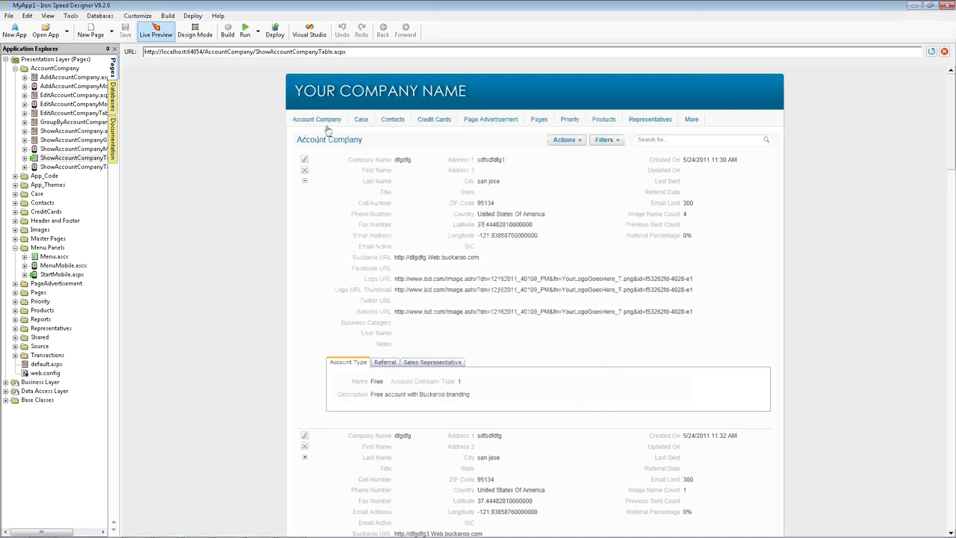
# Examine the Sales Representative filter choices on the MyApp1 Account Company page, leaving the filter at All
pyautogui.moveTo(407, 122)
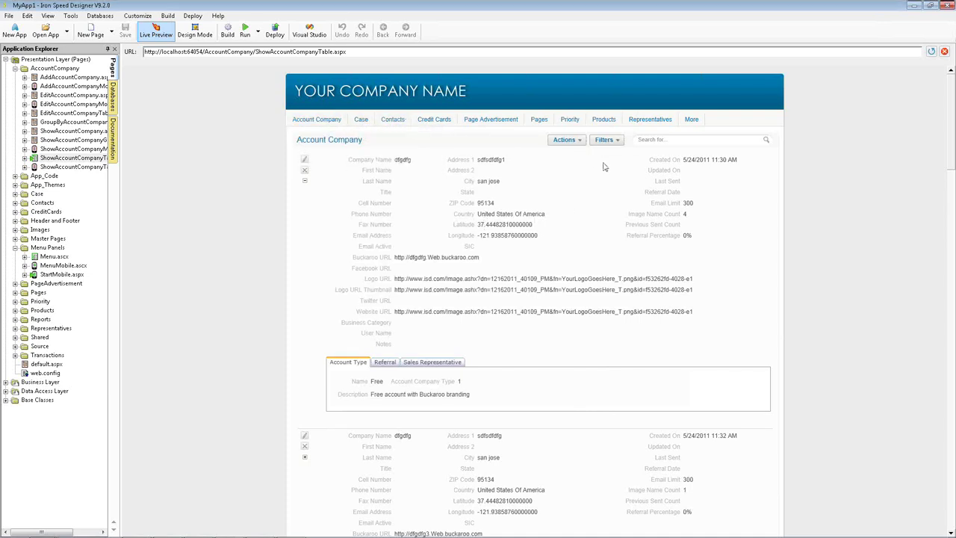
pyautogui.click(612, 140)
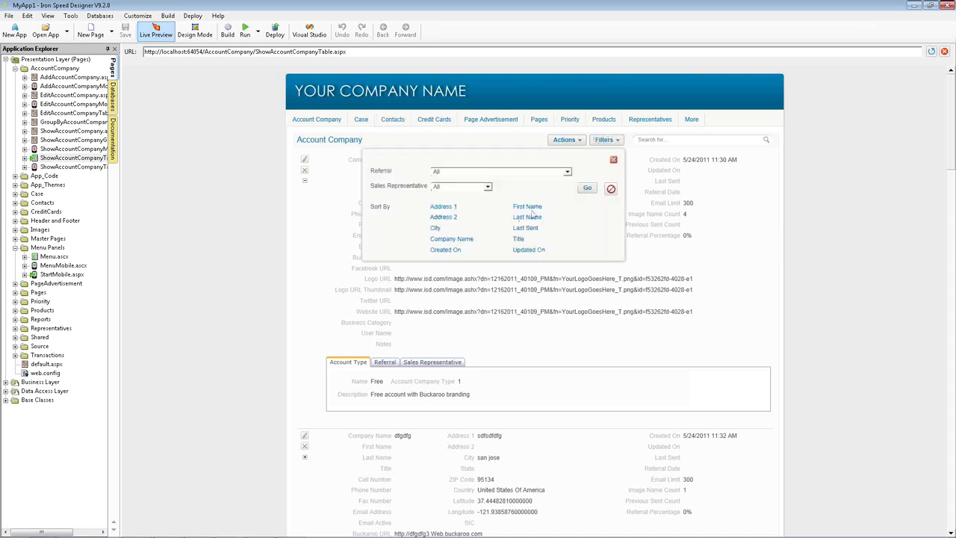
pyautogui.click(474, 189)
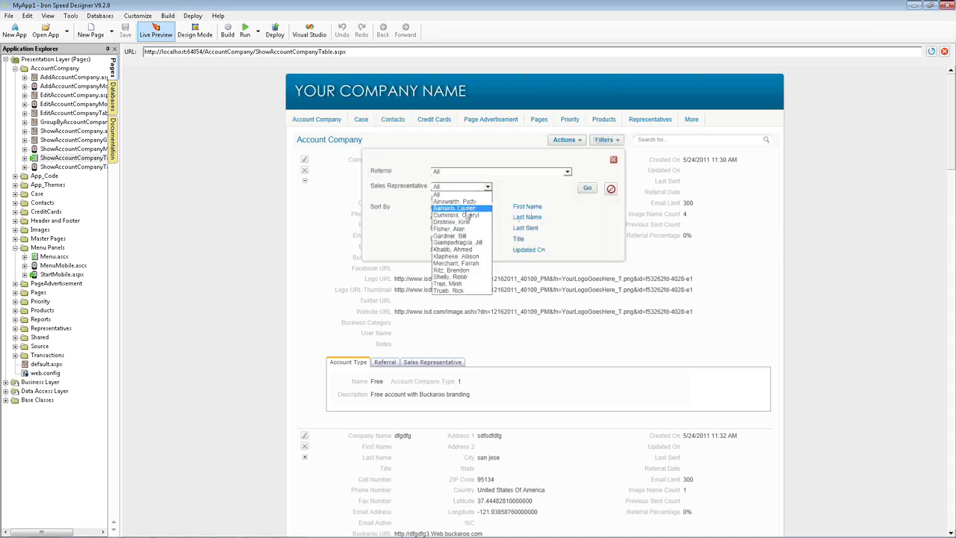
pyautogui.click(597, 169)
pyautogui.click(613, 160)
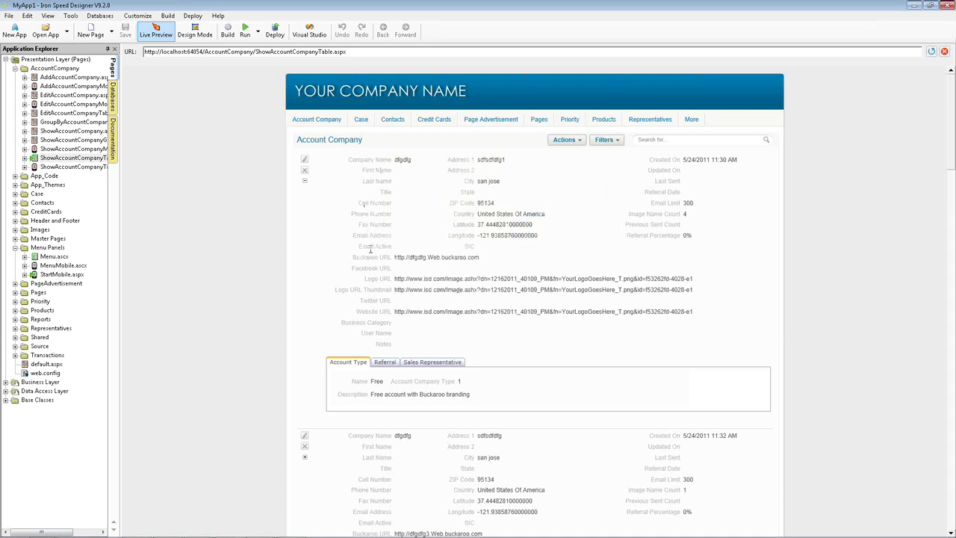
# Compare the field arrangement of the Account Company page in MyApp1 from V9.2.0 with MyApp2 from V9.1.1
pyautogui.doubleClick(403, 159)
pyautogui.click(419, 191)
pyautogui.moveTo(269, 533)
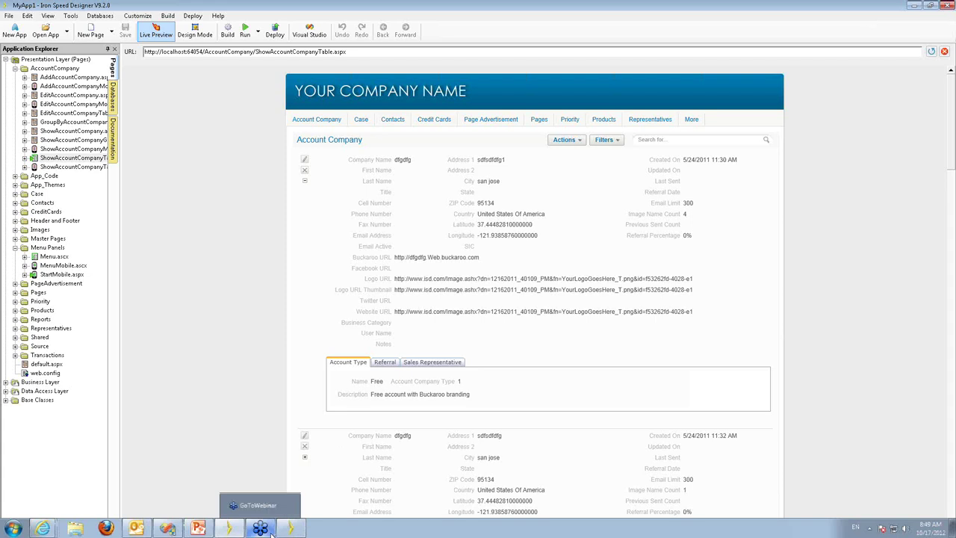
pyautogui.moveTo(231, 530)
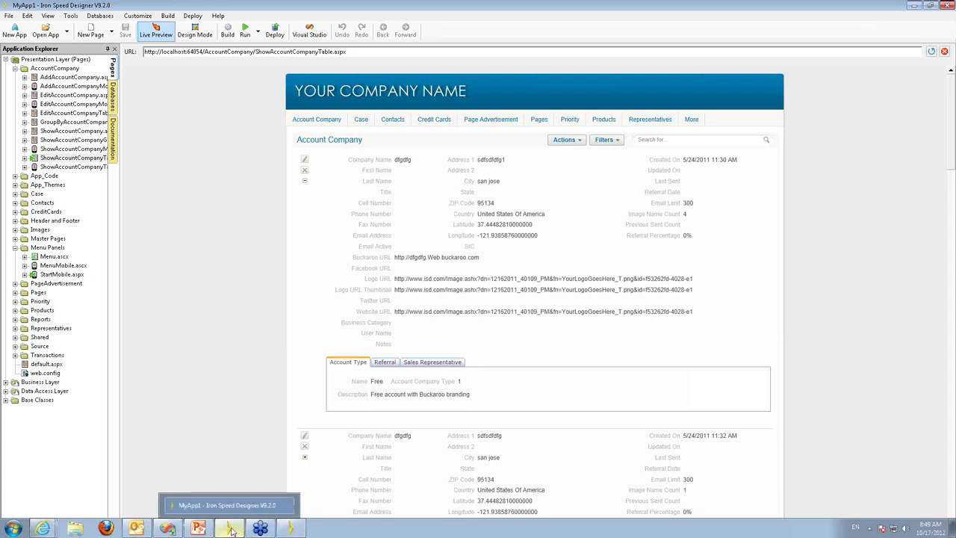
pyautogui.click(231, 529)
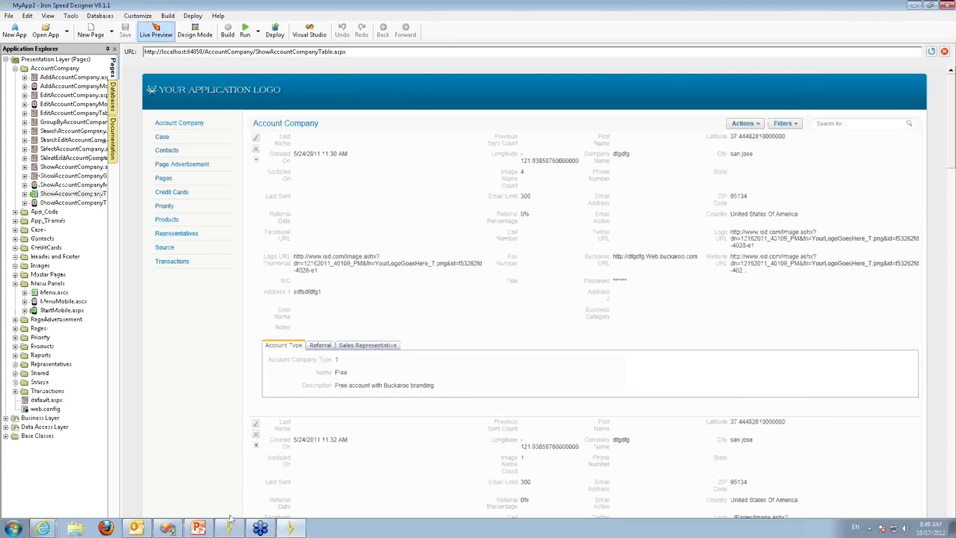
pyautogui.click(290, 529)
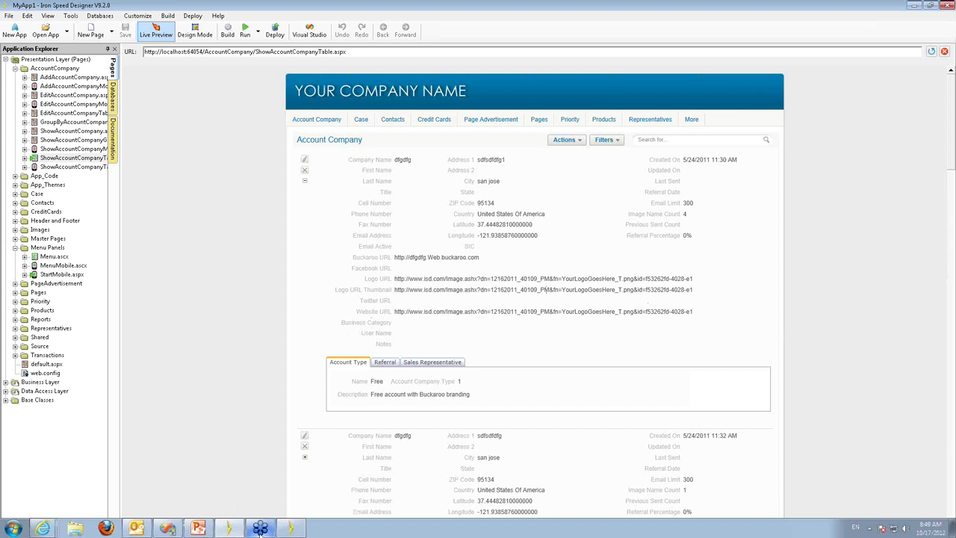
pyautogui.moveTo(272, 530)
pyautogui.click(293, 528)
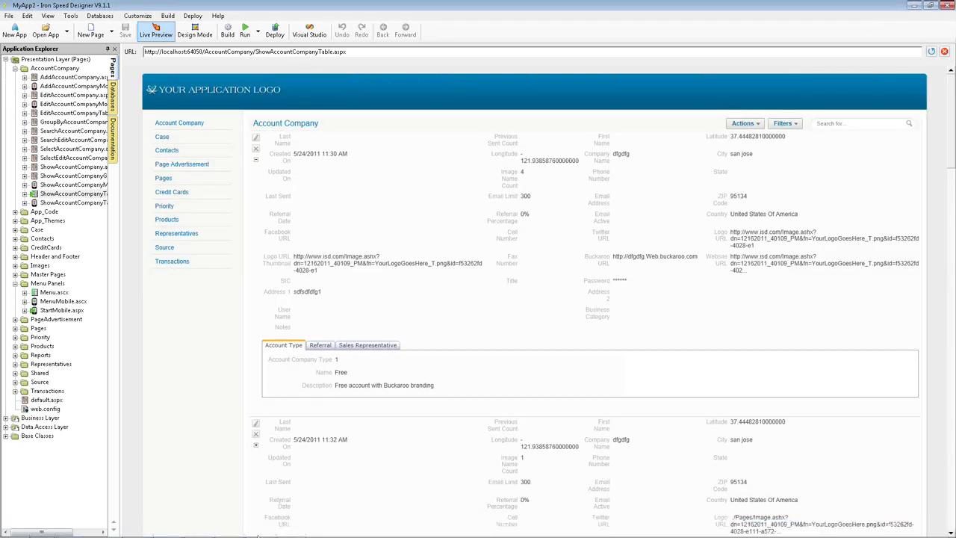
pyautogui.moveTo(258, 535); pyautogui.dragTo(341, 520)
pyautogui.click(410, 476)
# Examine the Sales Representative filter choices on the MyApp2 Account Company page, leaving the filter at All
pyautogui.click(783, 123)
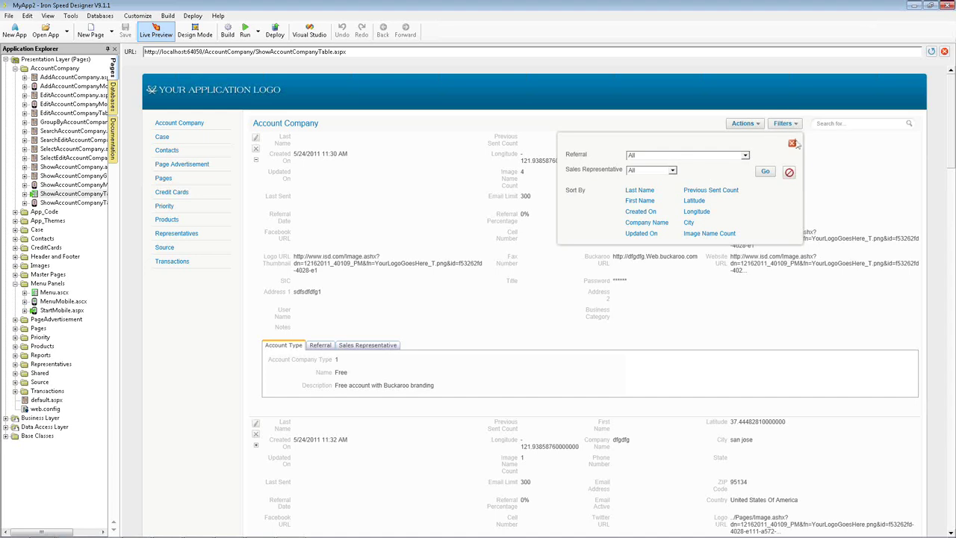
pyautogui.click(665, 171)
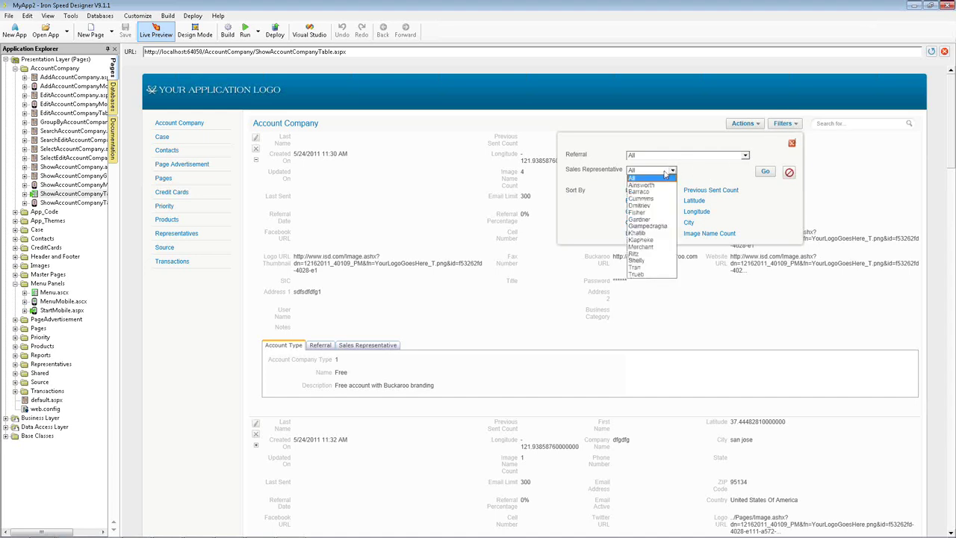
pyautogui.click(791, 143)
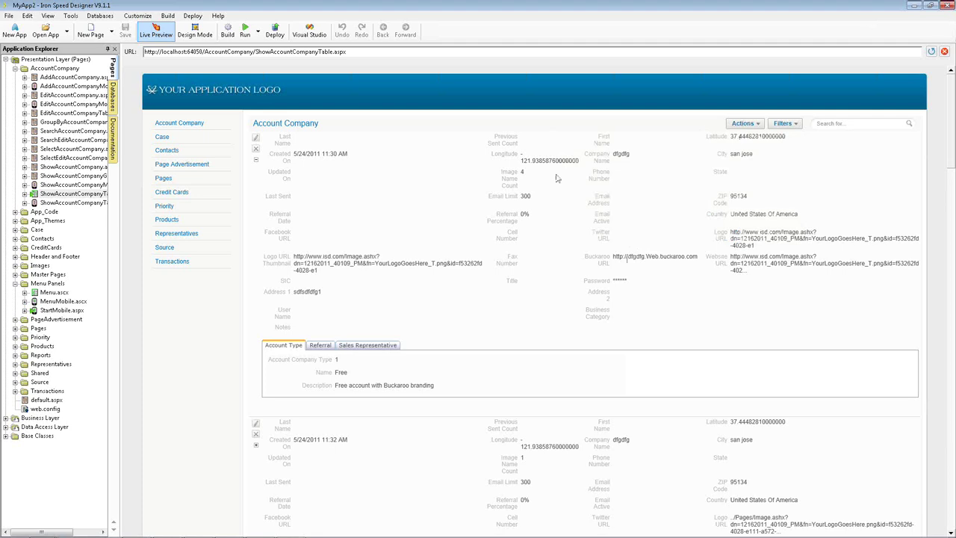
pyautogui.moveTo(193, 167)
pyautogui.moveTo(237, 534)
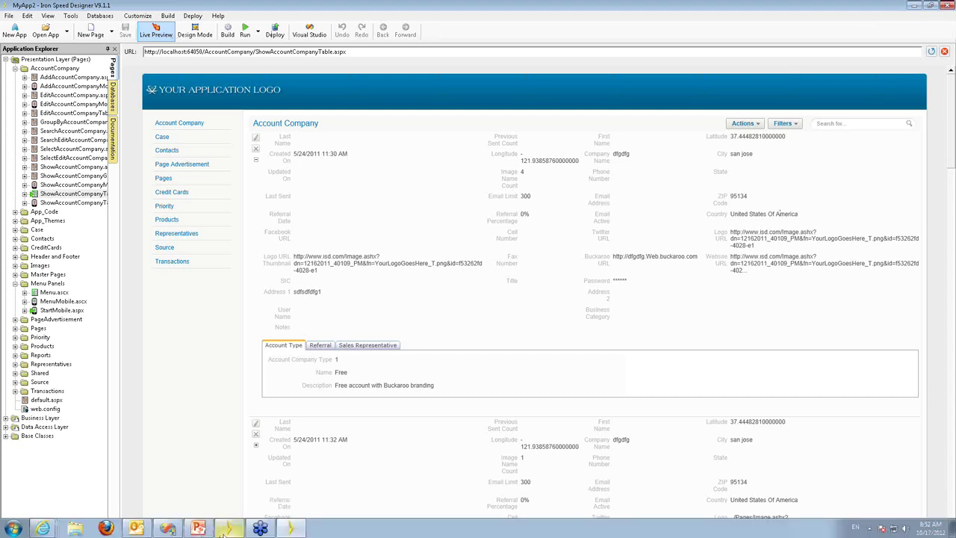
# Switch to PowerPoint and present the "Demo Agenda – Page Layout (cont'd)" slide, ending the slide show after reading it
pyautogui.click(230, 531)
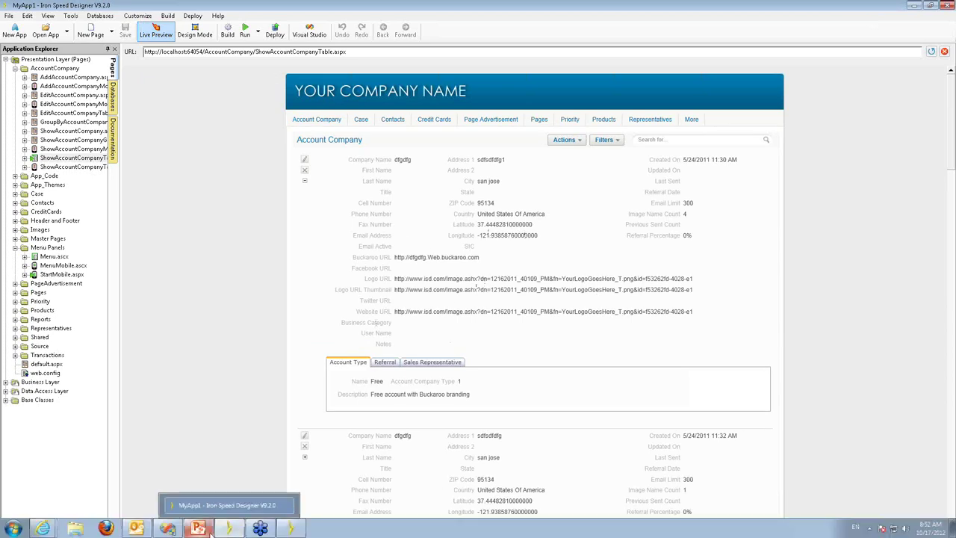
pyautogui.click(209, 532)
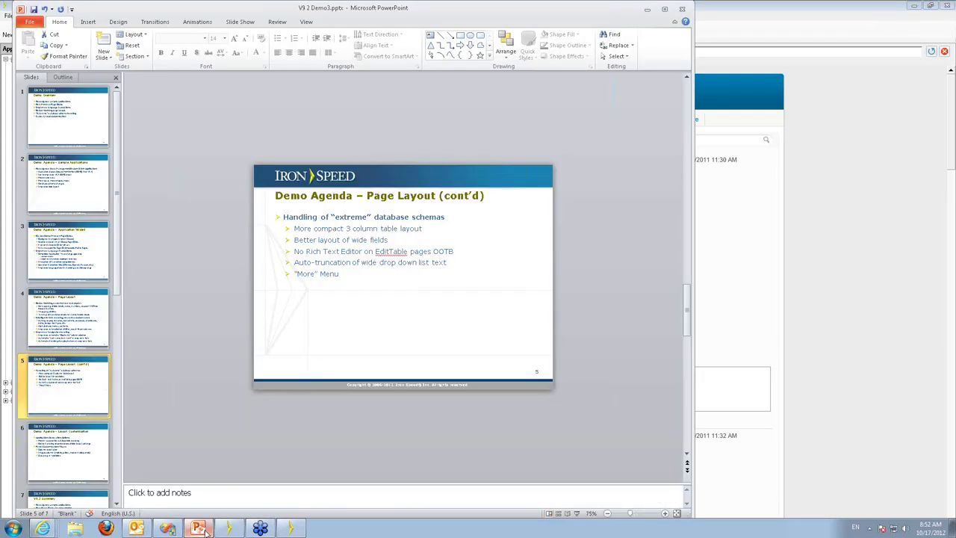
pyautogui.hotkey('shift', 'F5')
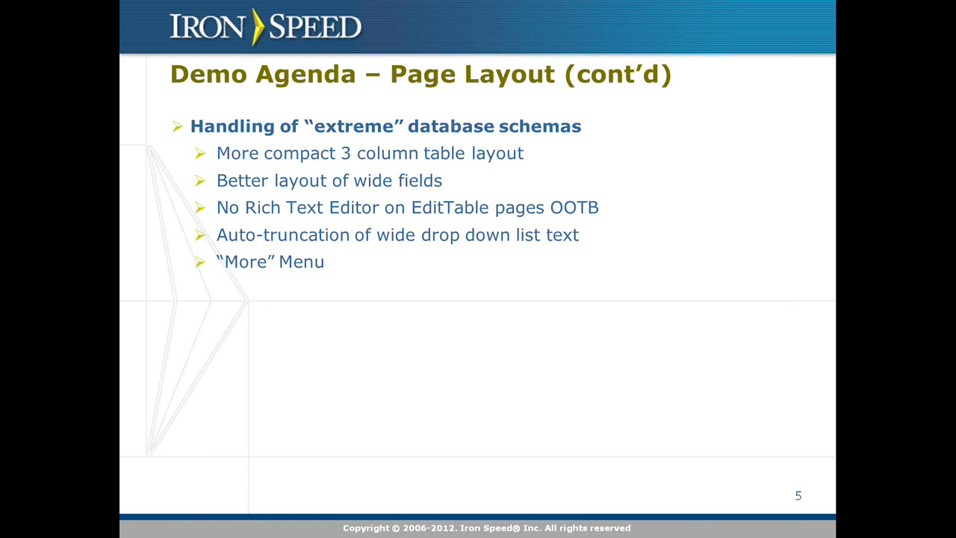
pyautogui.press('Escape')
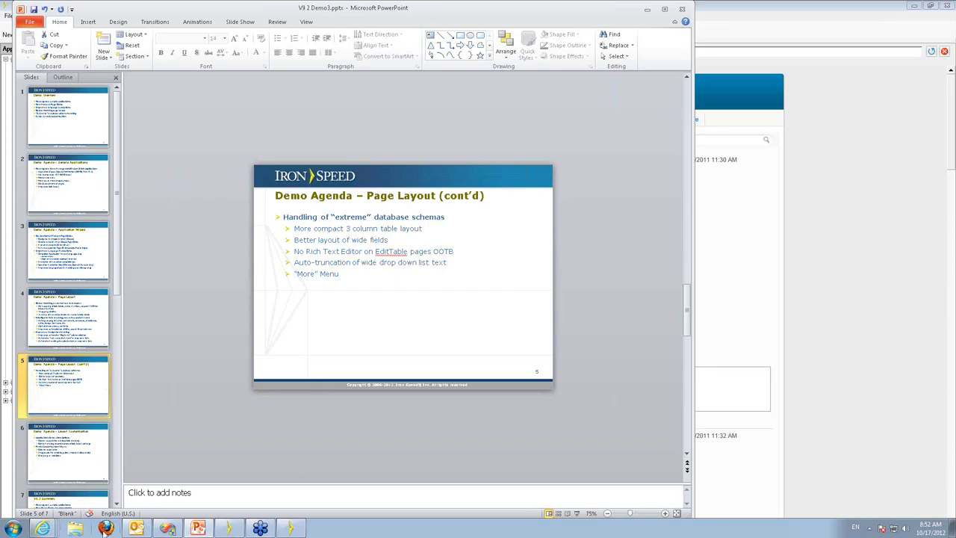
# Preview EditAccountCompany.aspx in both MyApp1 and MyApp2 in Iron Speed Designer, returning to MyApp1
pyautogui.click(229, 528)
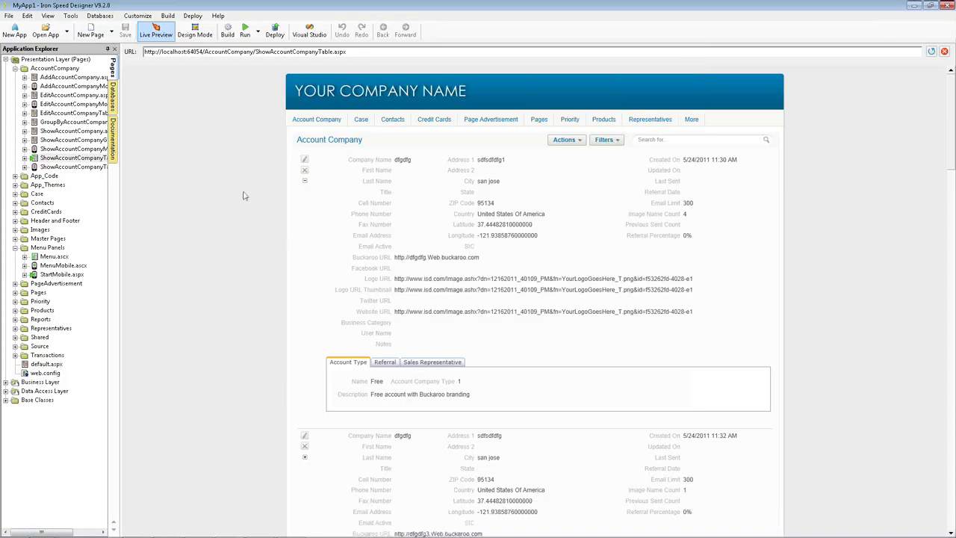
pyautogui.click(78, 96)
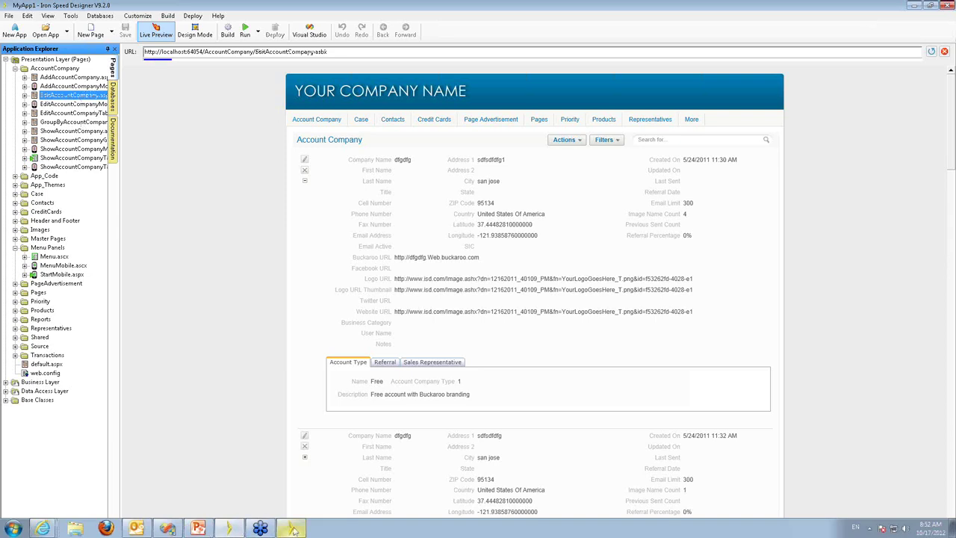
pyautogui.click(294, 529)
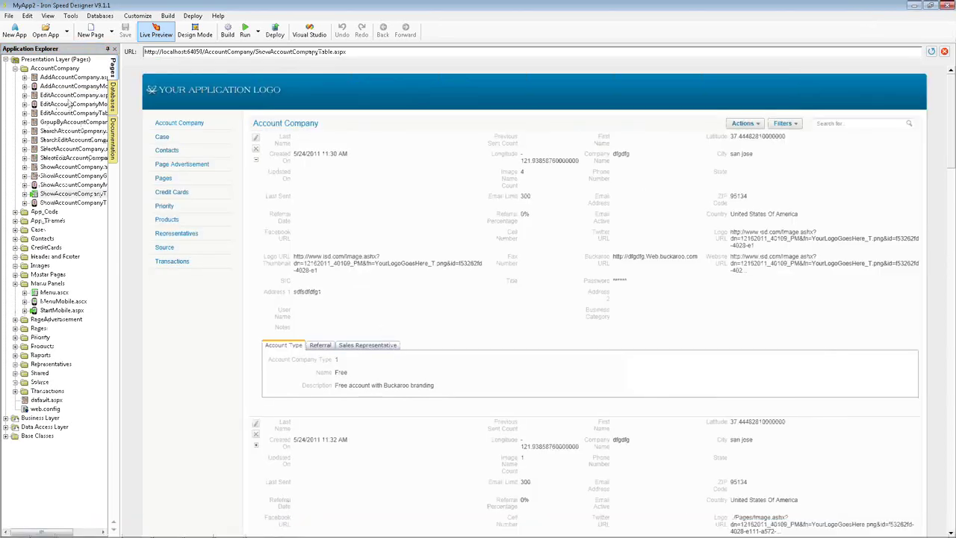
pyautogui.click(71, 96)
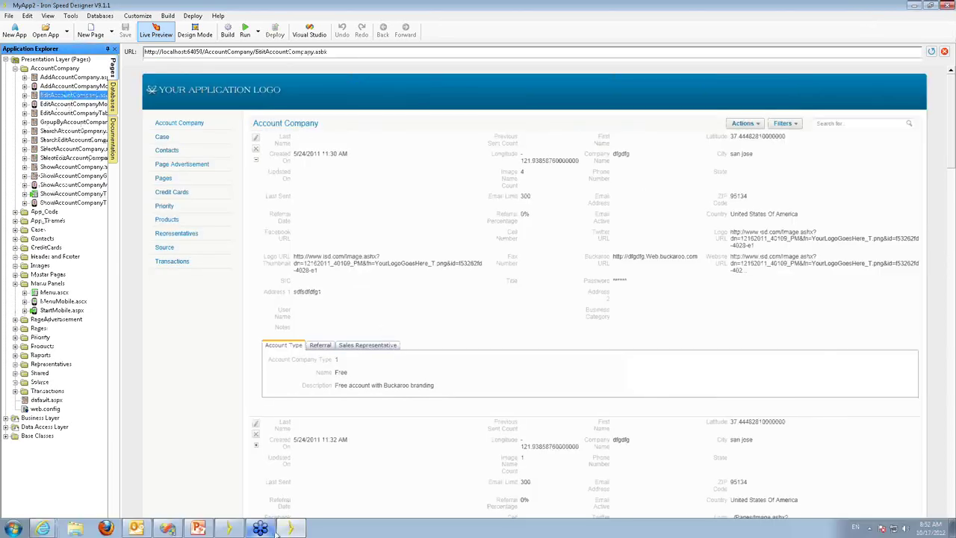
pyautogui.click(230, 528)
pyautogui.click(231, 525)
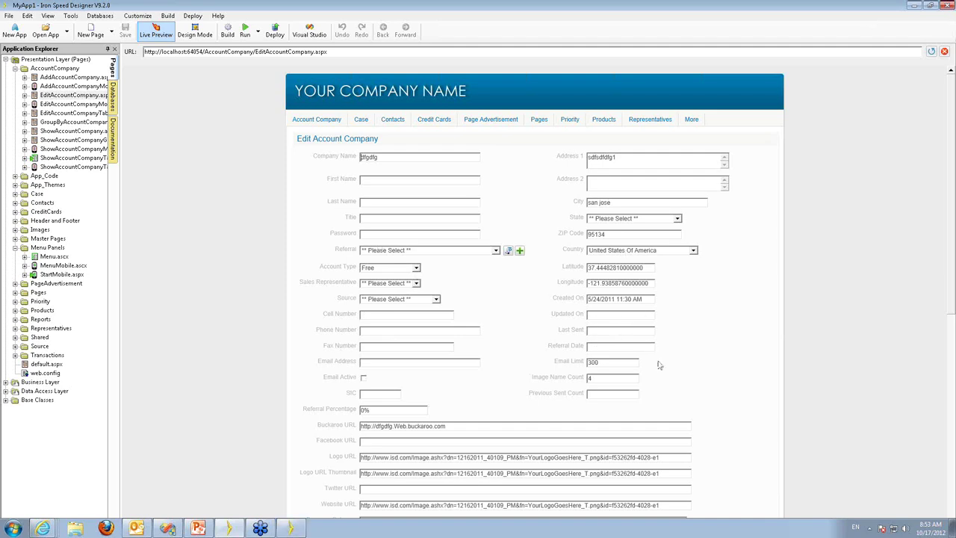
# Examine the MyApp1 Edit Account Company form from the wide URL fields down to the Notes editor
pyautogui.scroll(-5, 657, 364)
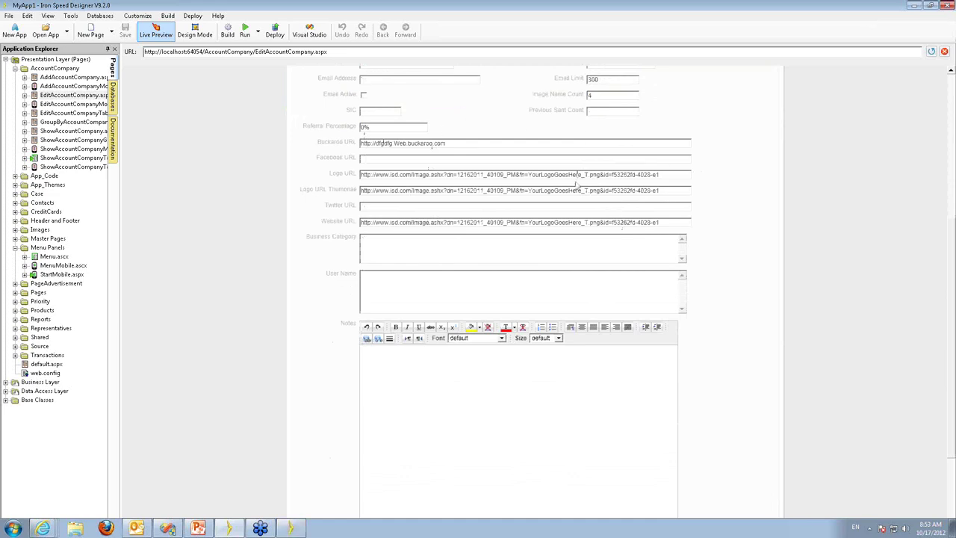
pyautogui.scroll(1, 427, 258)
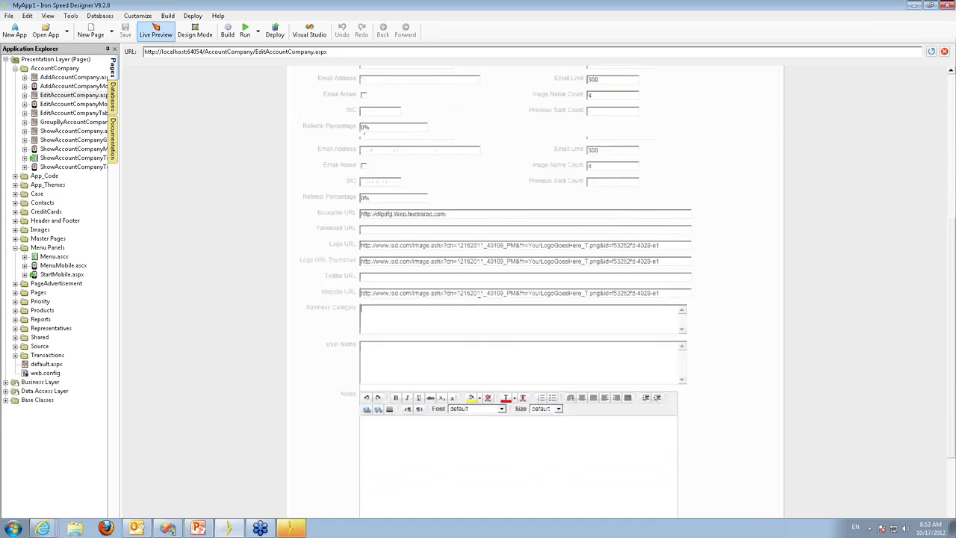
pyautogui.scroll(2, 454, 215)
pyautogui.scroll(-4, 453, 215)
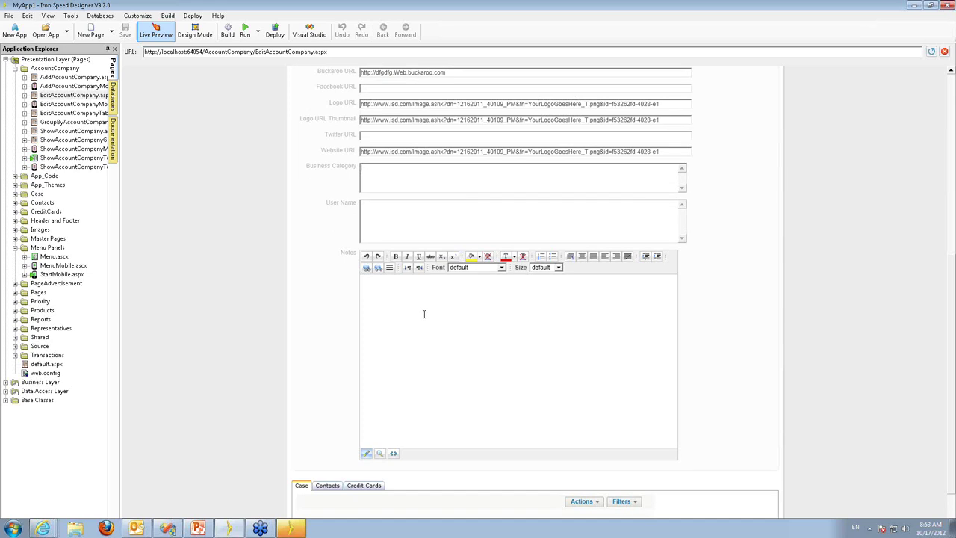
pyautogui.click(424, 314)
pyautogui.scroll(5, 758, 182)
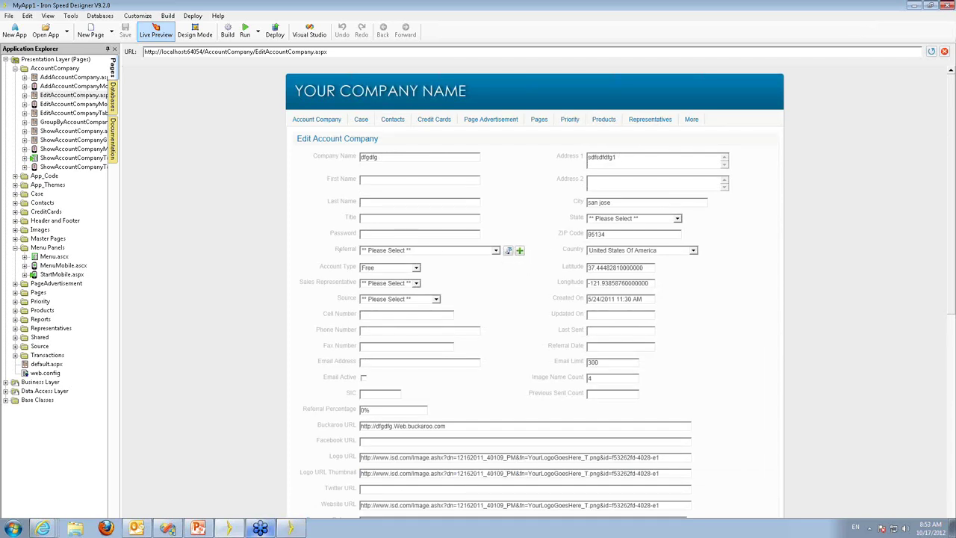
# Switch to MyApp2 and examine its Edit Account Company form around the Logo URL and Logo URL Thumbnail editors
pyautogui.moveTo(294, 531)
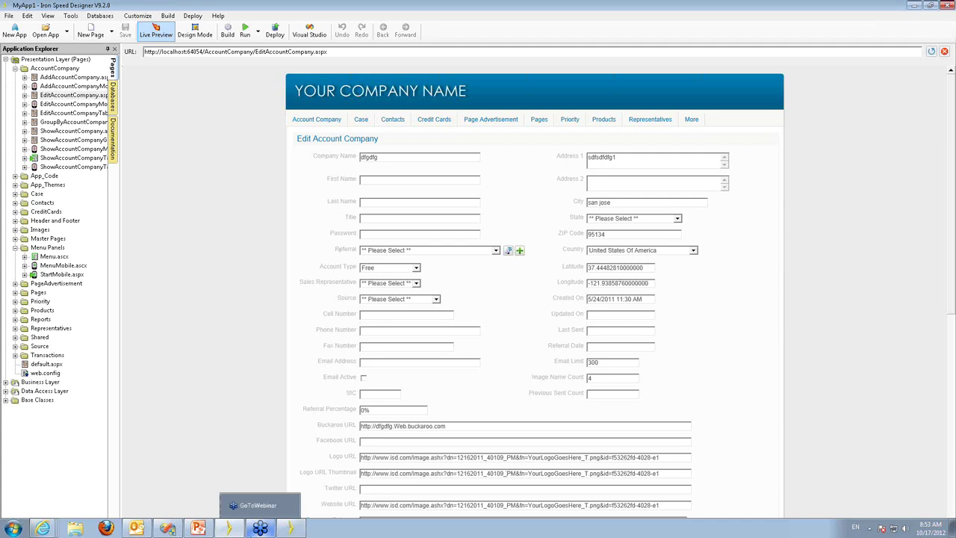
pyautogui.click(293, 532)
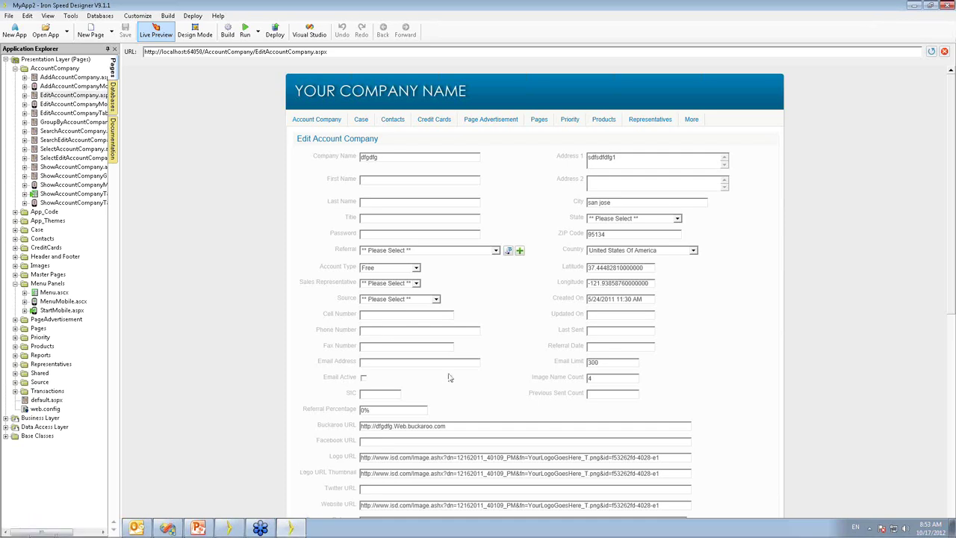
pyautogui.click(289, 528)
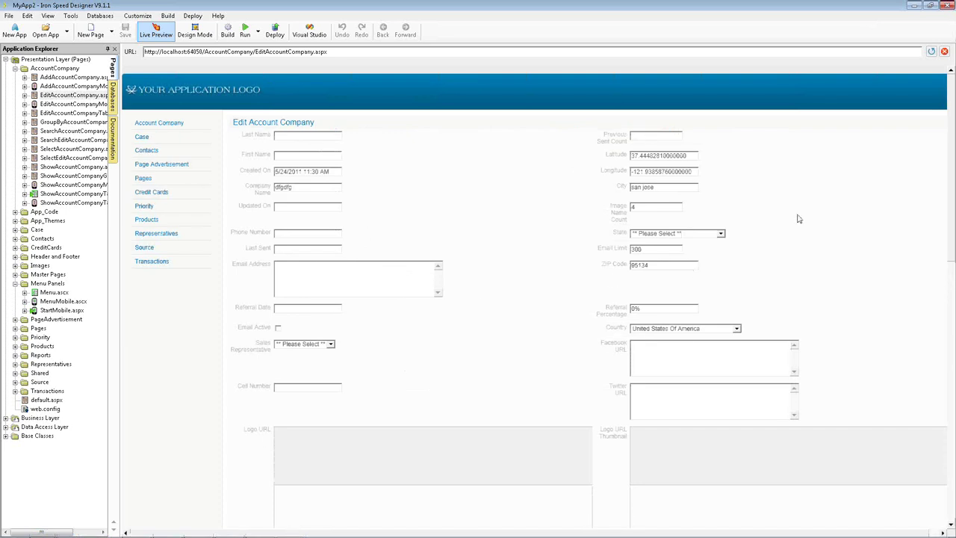
pyautogui.scroll(-3, 798, 219)
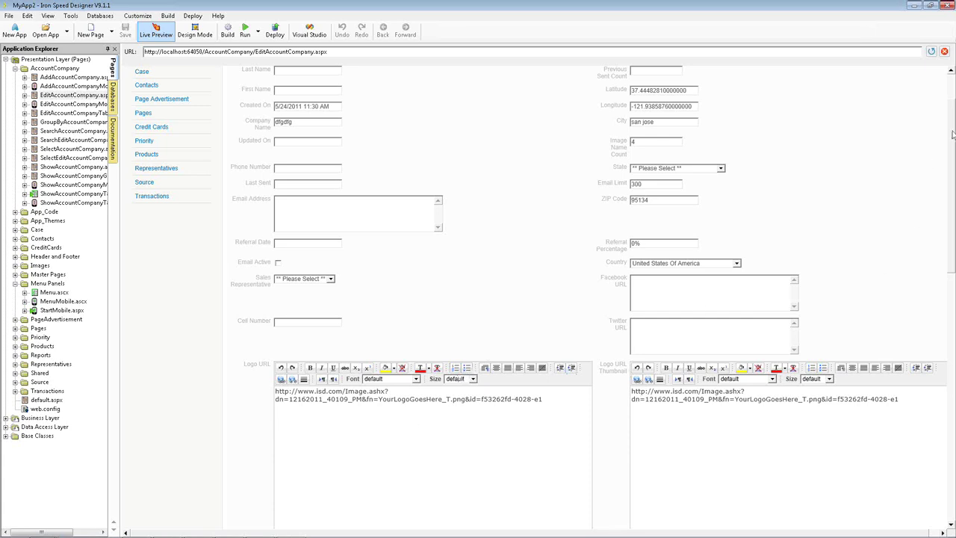
pyautogui.moveTo(952, 133); pyautogui.dragTo(953, 181)
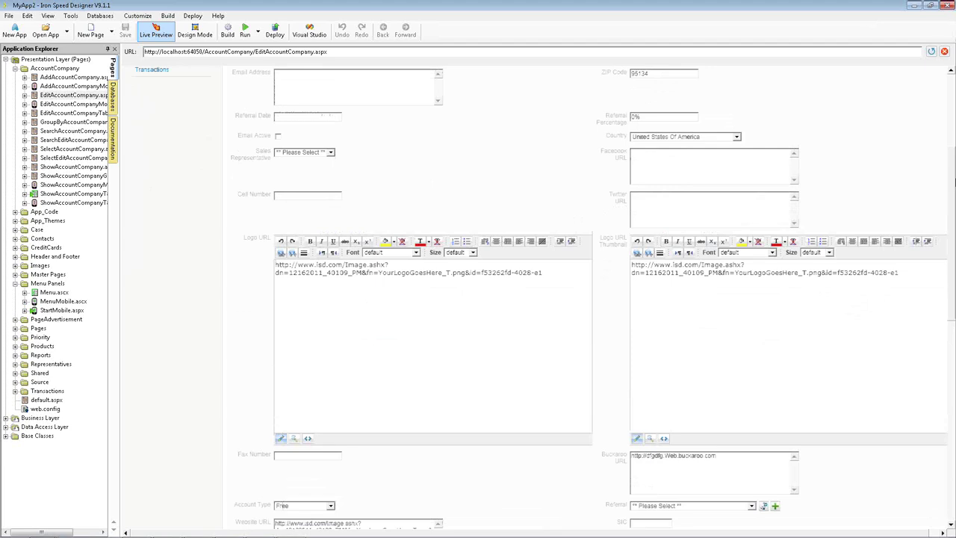
pyautogui.moveTo(954, 180); pyautogui.dragTo(954, 134)
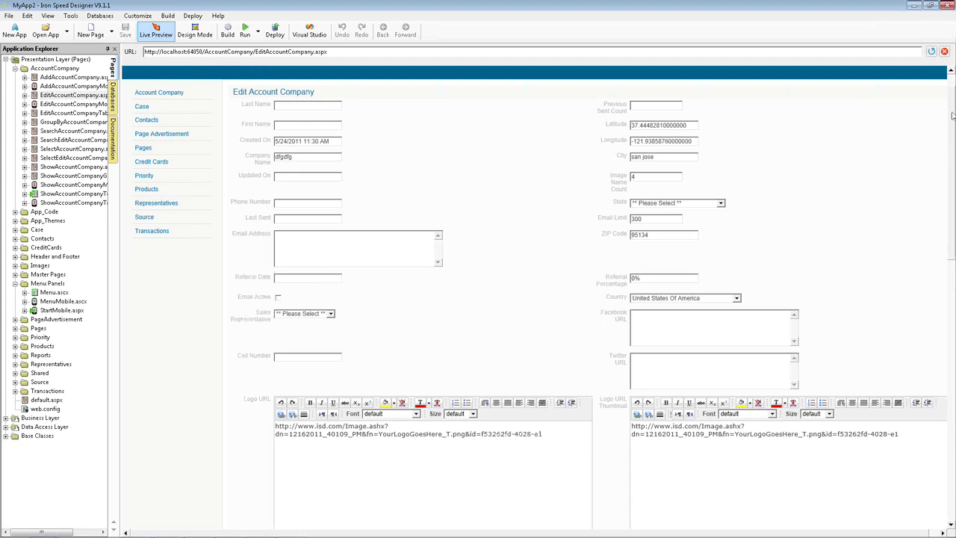
pyautogui.scroll(-4, 586, 302)
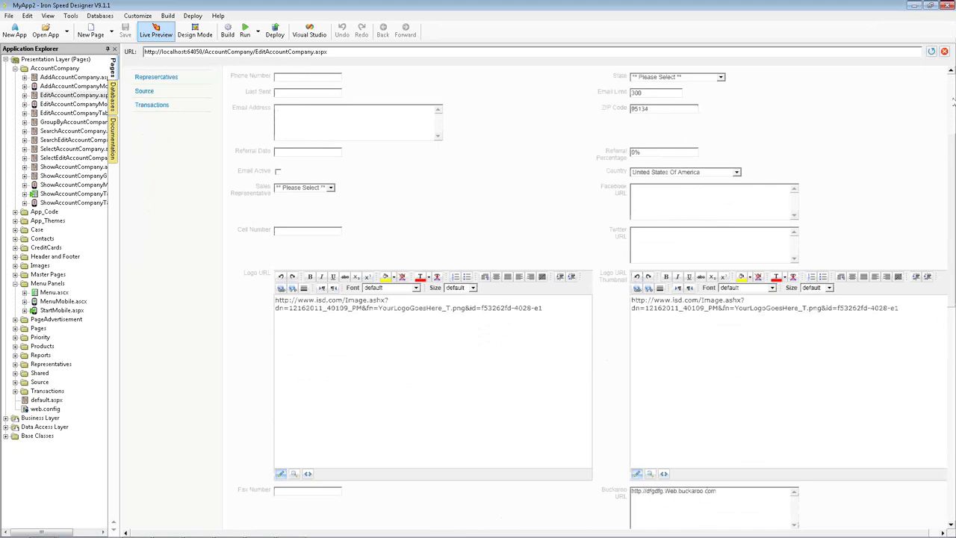
pyautogui.scroll(5, 952, 101)
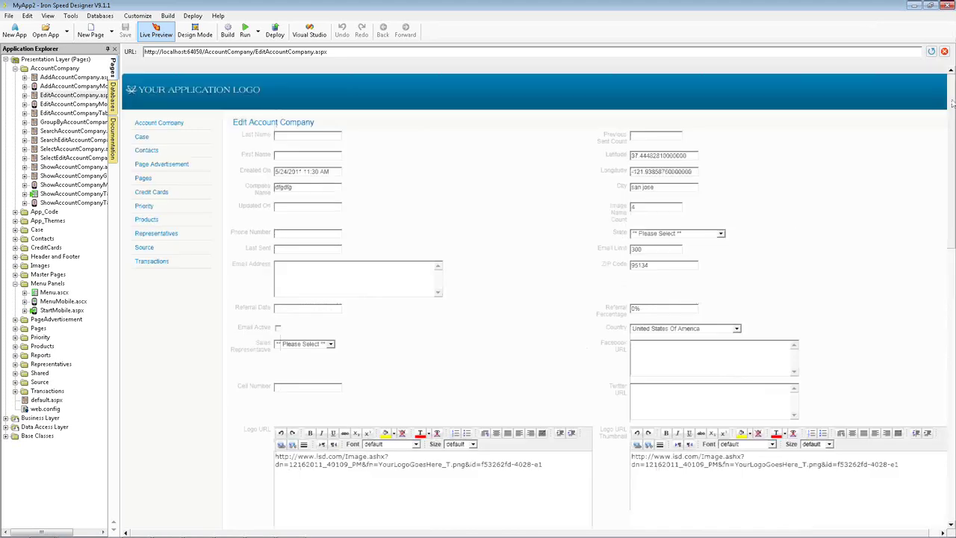
# Review the rest of the MyApp2 Edit Account Company form down to the Address, Business Category and Notes fields
pyautogui.moveTo(953, 102)
pyautogui.mouseDown()
pyautogui.moveTo(952, 147)
pyautogui.moveTo(952, 103)
pyautogui.mouseUp()
pyautogui.click(636, 187)
pyautogui.moveTo(952, 144); pyautogui.dragTo(953, 285)
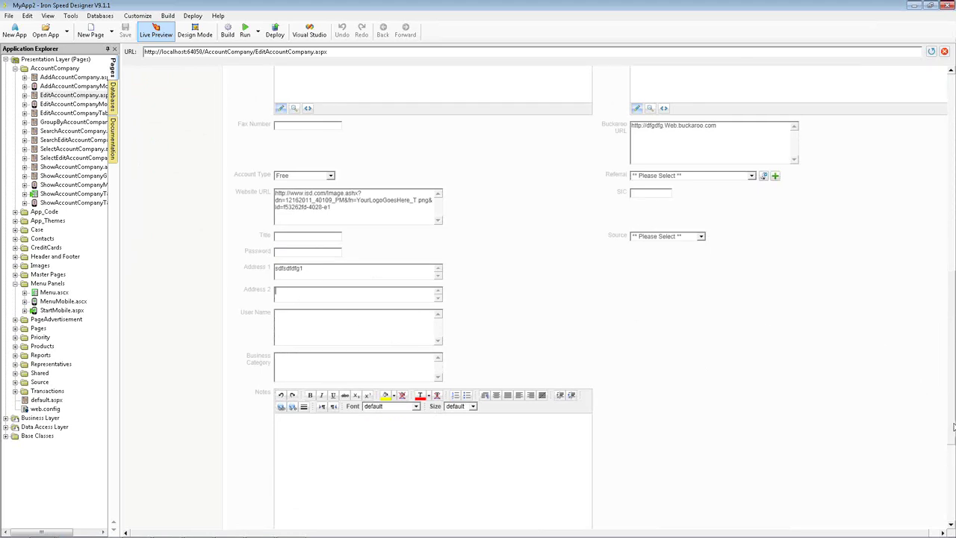
pyautogui.moveTo(951, 425); pyautogui.dragTo(953, 177)
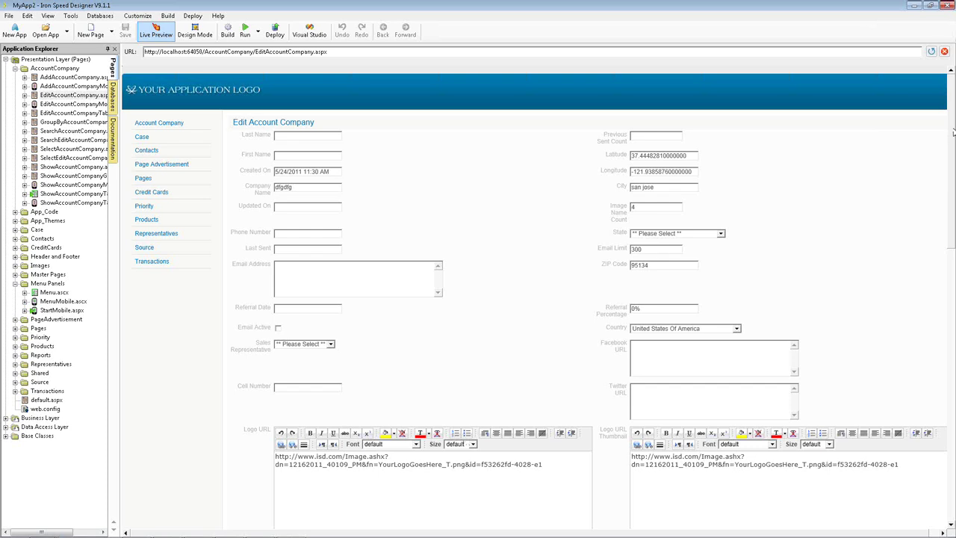
pyautogui.moveTo(952, 131)
pyautogui.mouseDown()
pyautogui.moveTo(954, 379)
pyautogui.moveTo(953, 125)
pyautogui.mouseUp()
# Preview the EditAccountCompanyTable.aspx page in MyApp2 and in MyApp1
pyautogui.click(90, 113)
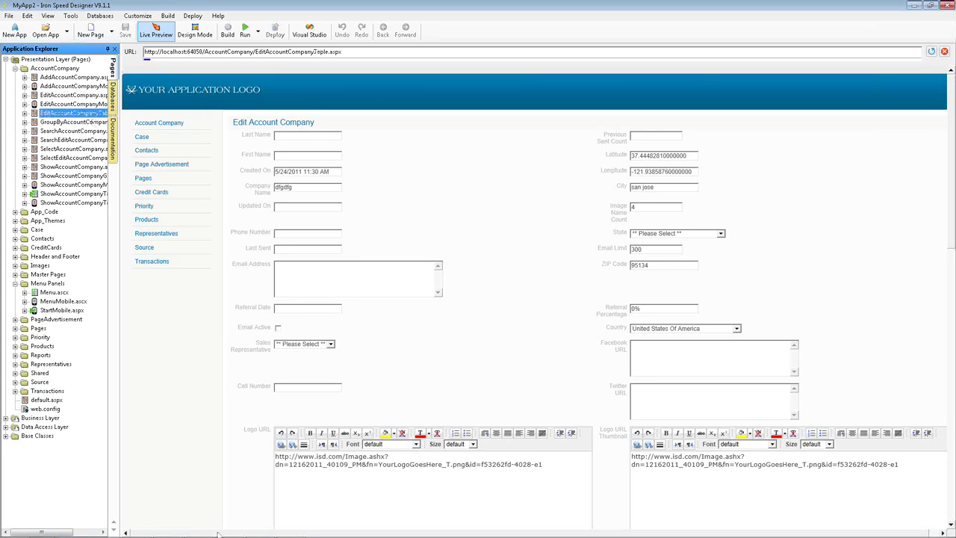
pyautogui.click(236, 530)
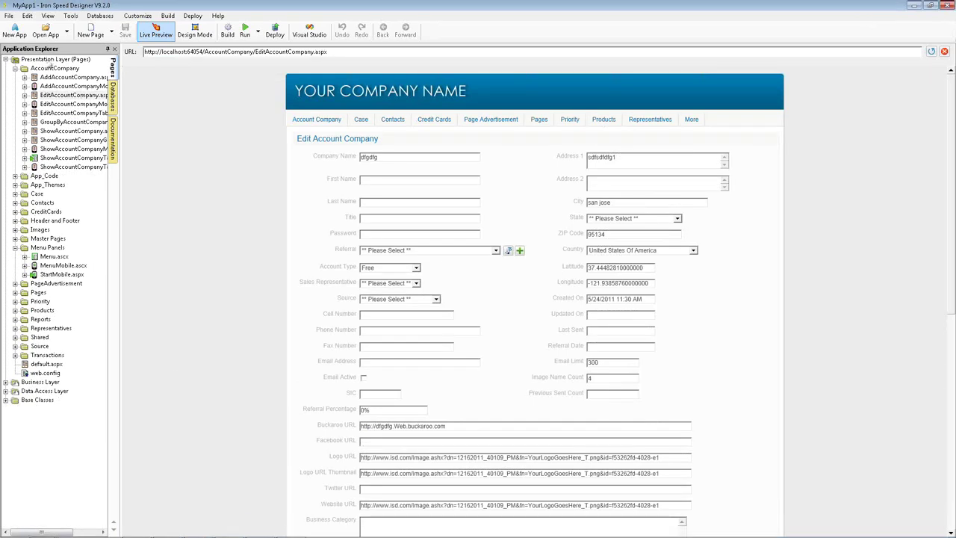
pyautogui.click(62, 114)
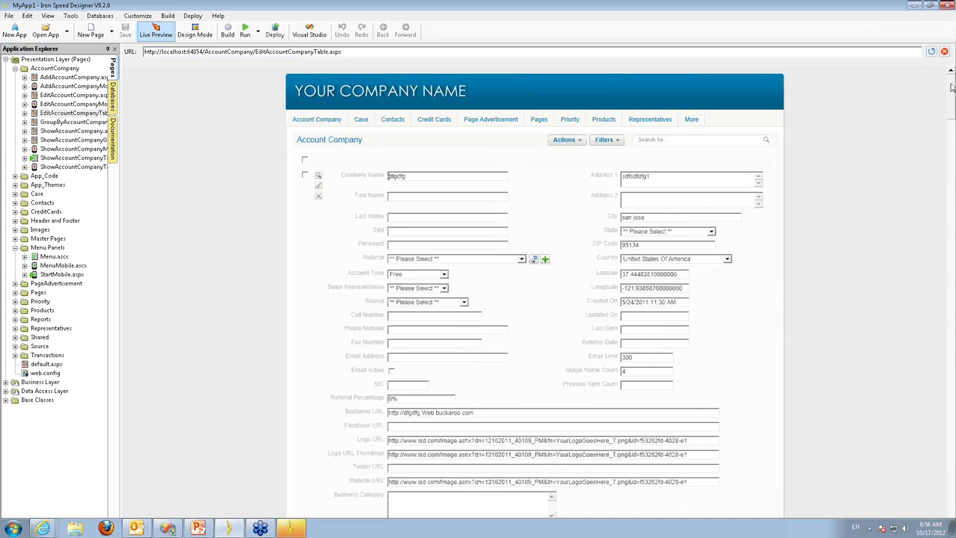
# Compare the field layout and text editors of the editable Account Company table page in MyApp1 and MyApp2
pyautogui.moveTo(951, 87)
pyautogui.mouseDown()
pyautogui.moveTo(952, 347)
pyautogui.moveTo(950, 71)
pyautogui.mouseUp()
pyautogui.scroll(-1, 953, 105)
pyautogui.moveTo(954, 105); pyautogui.dragTo(953, 139)
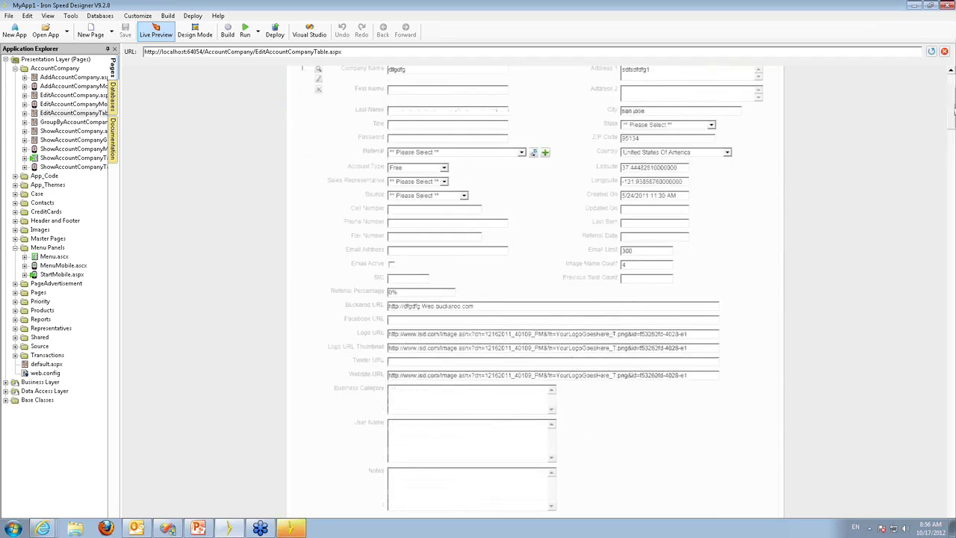
pyautogui.click(291, 527)
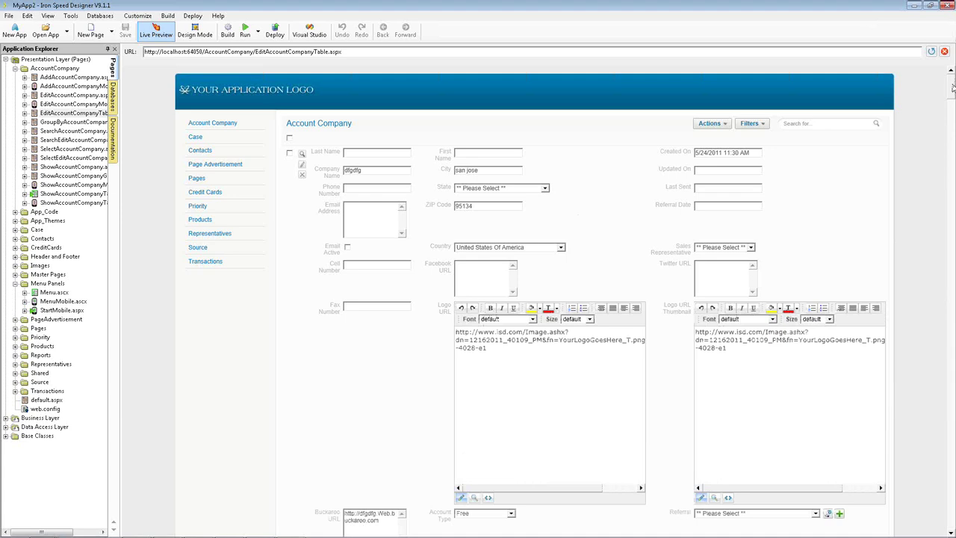
pyautogui.moveTo(952, 88)
pyautogui.mouseDown()
pyautogui.moveTo(951, 306)
pyautogui.moveTo(951, 71)
pyautogui.mouseUp()
pyautogui.moveTo(309, 533)
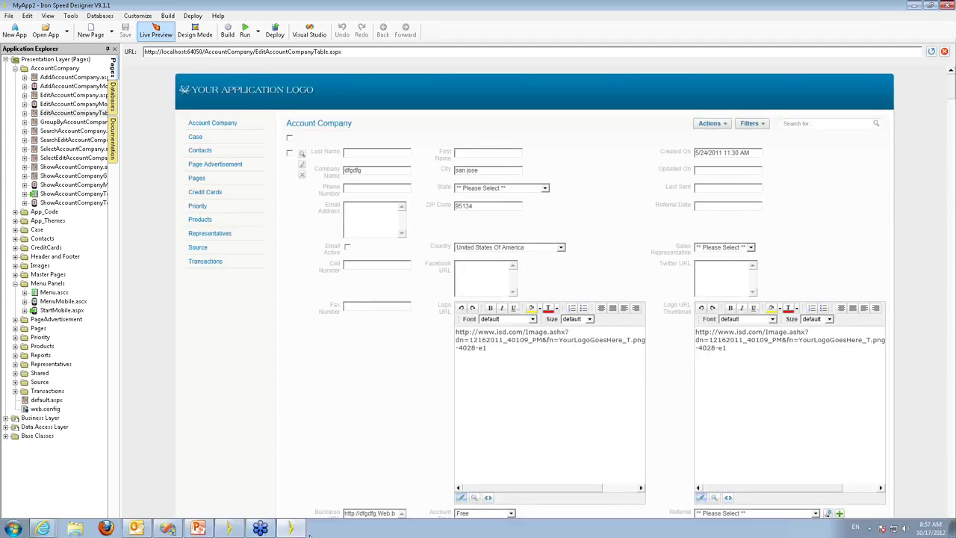
pyautogui.click(231, 530)
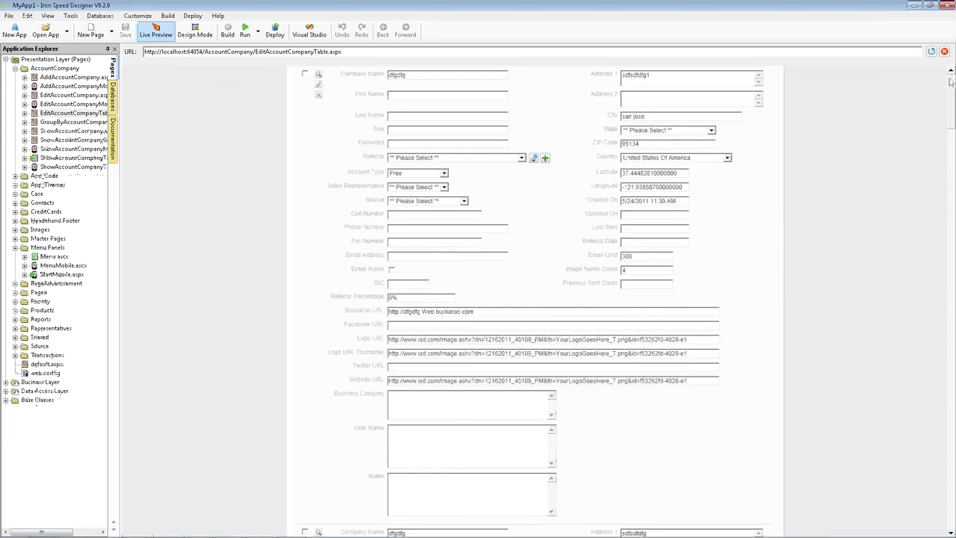
pyautogui.moveTo(952, 90); pyautogui.dragTo(952, 86)
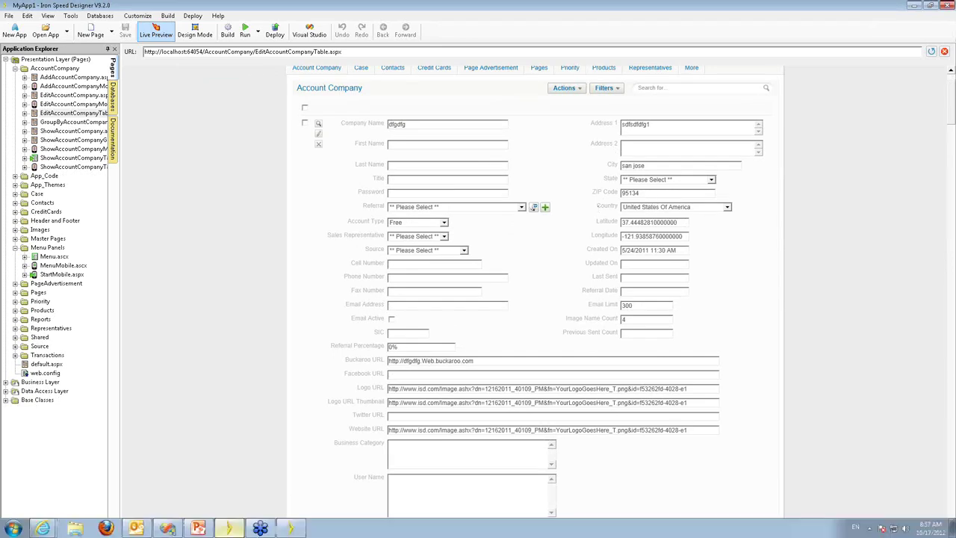
# Recheck the Page Layout (cont'd) agenda slide in the PowerPoint slide show and return to MyApp1 in Iron Speed Designer
pyautogui.click(199, 527)
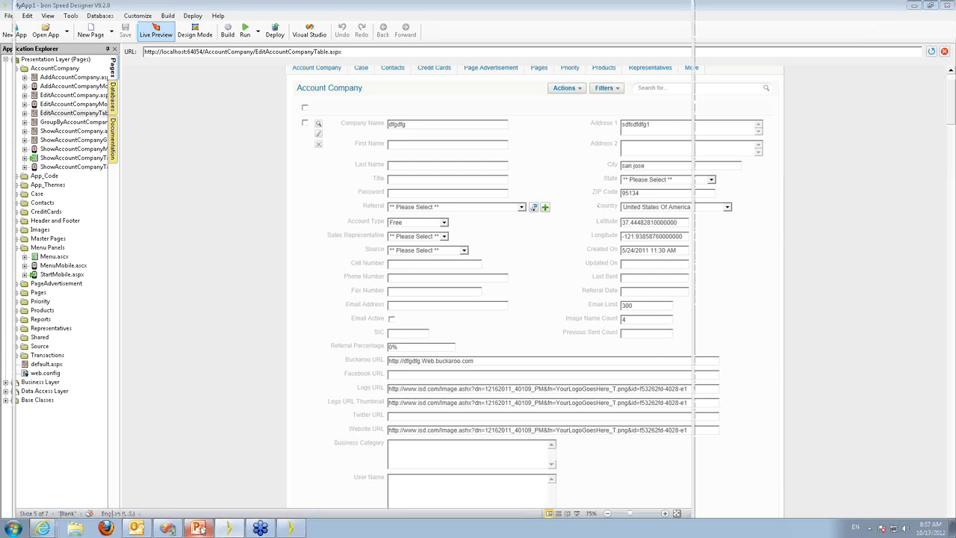
pyautogui.hotkey('shift', 'F5')
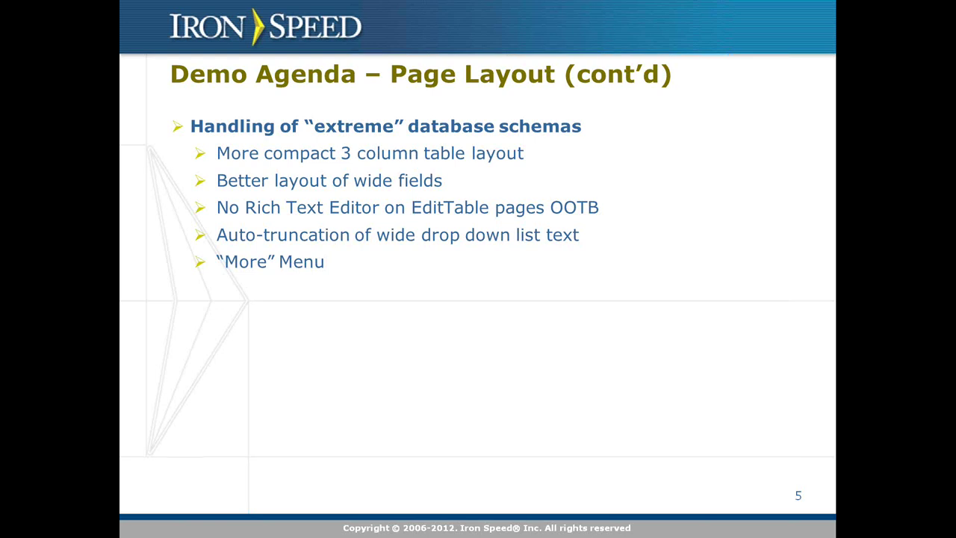
pyautogui.press('Escape')
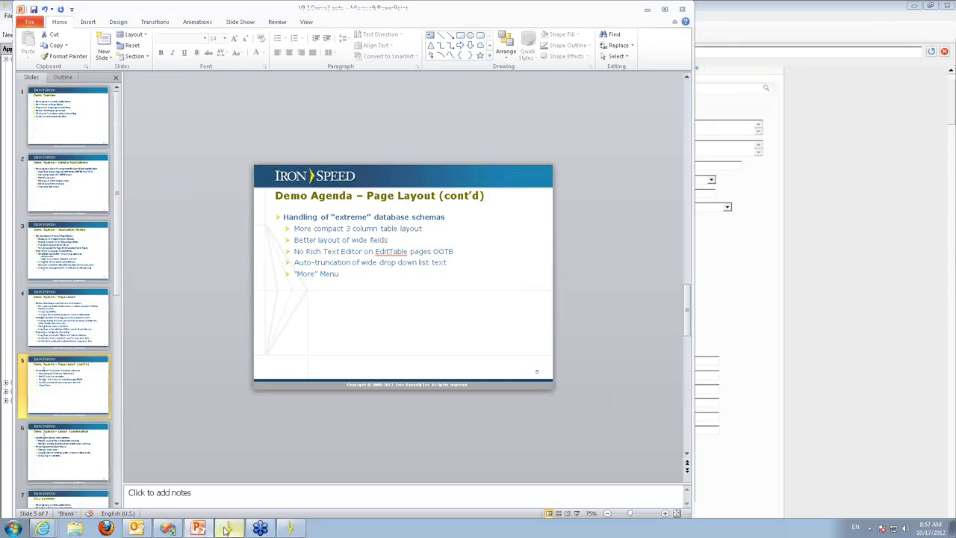
pyautogui.click(226, 527)
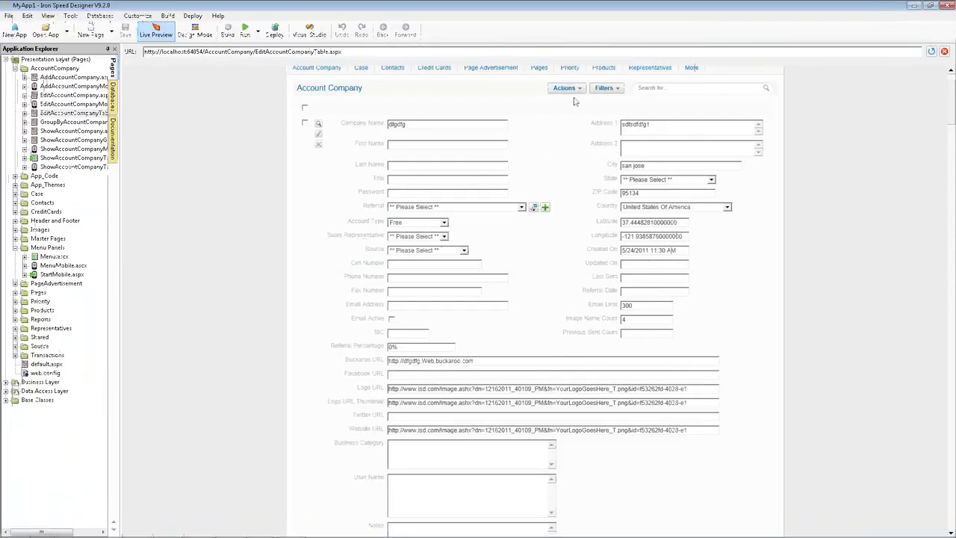
# Preview the ShowPagesTable.aspx page of MyApp1 and open its filter options
pyautogui.click(15, 292)
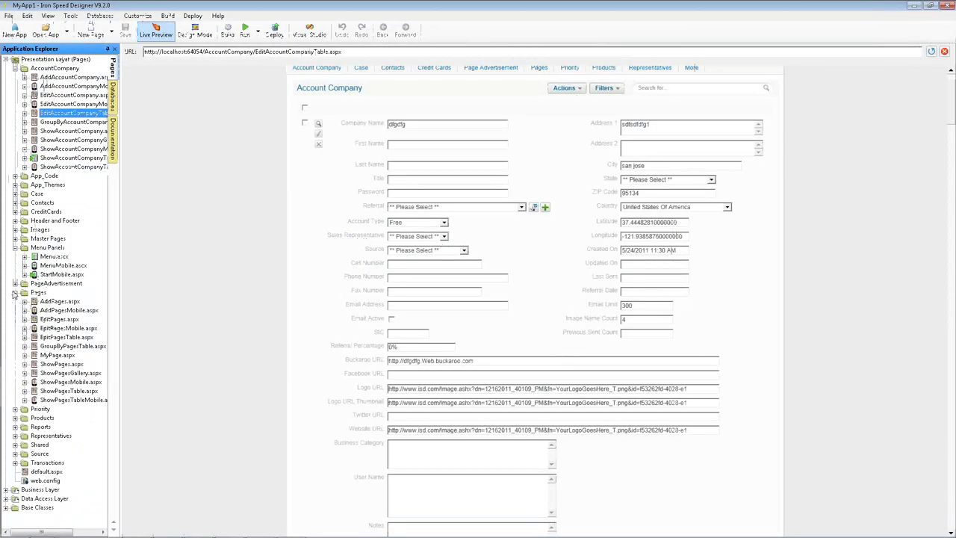
pyautogui.click(70, 390)
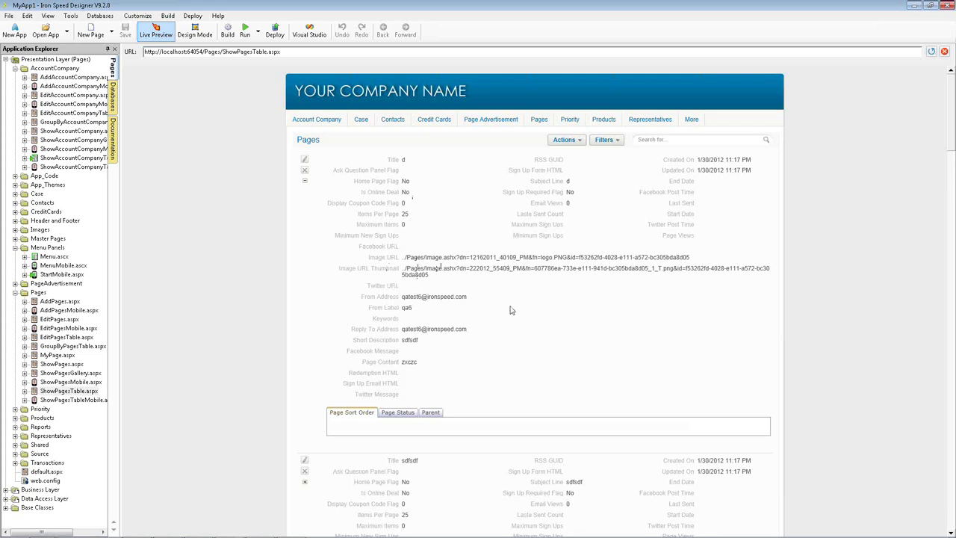
pyautogui.click(606, 140)
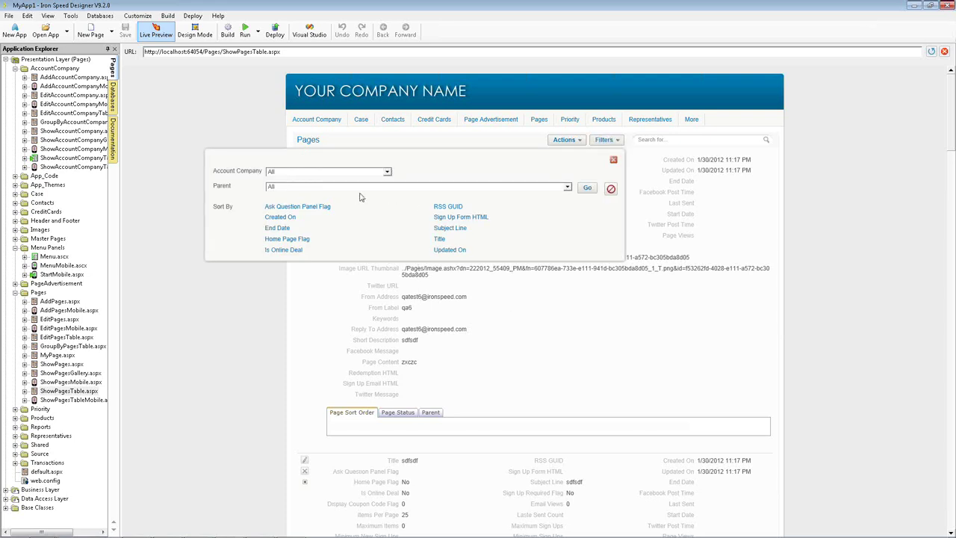
# Examine how long entries are displayed in the Parent filter's drop-down list on the Pages table
pyautogui.click(445, 187)
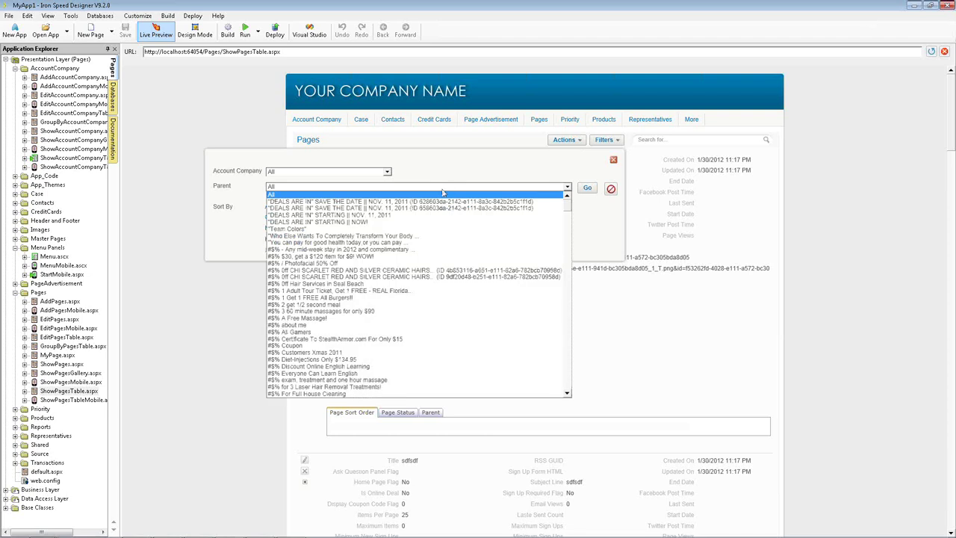
pyautogui.scroll(-1, 356, 351)
pyautogui.scroll(-7, 355, 350)
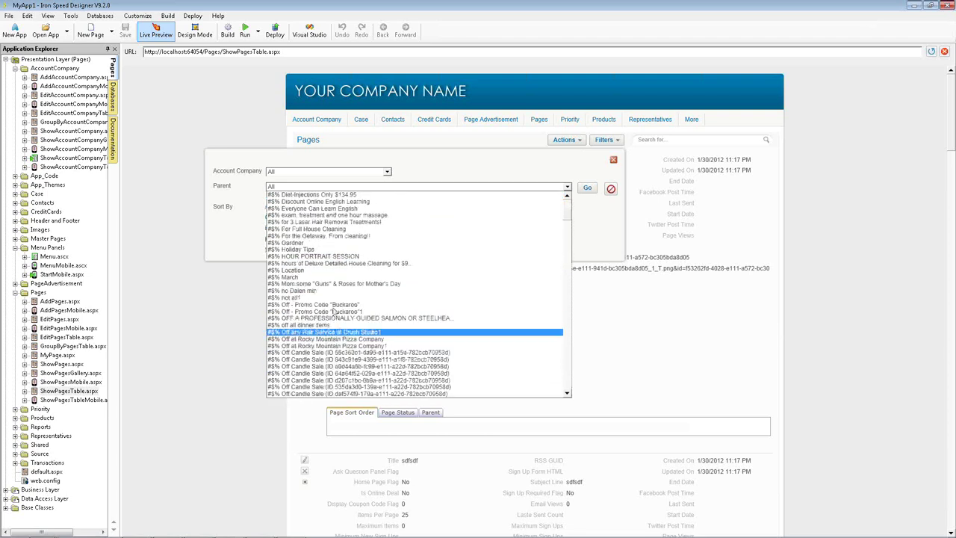
pyautogui.scroll(4, 339, 304)
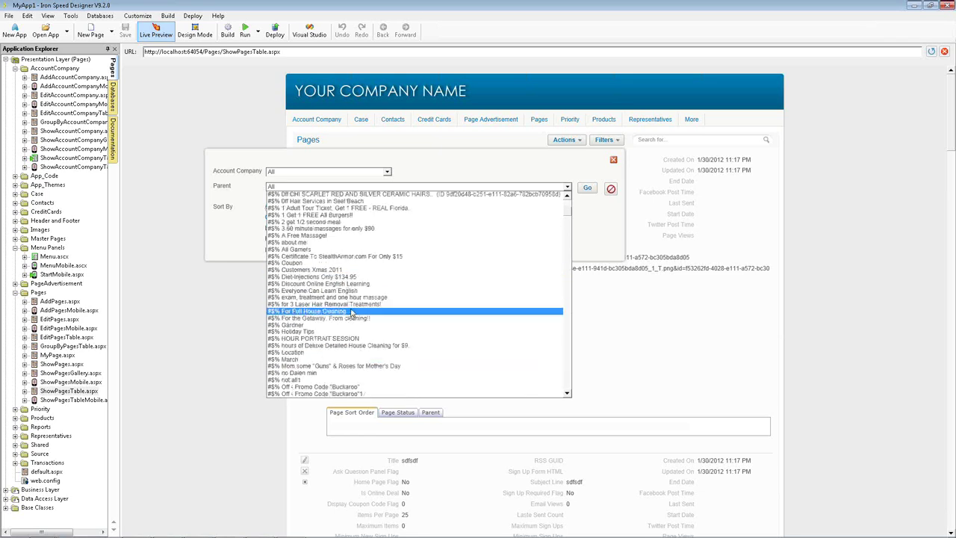
pyautogui.scroll(-2, 353, 304)
pyautogui.scroll(2, 354, 303)
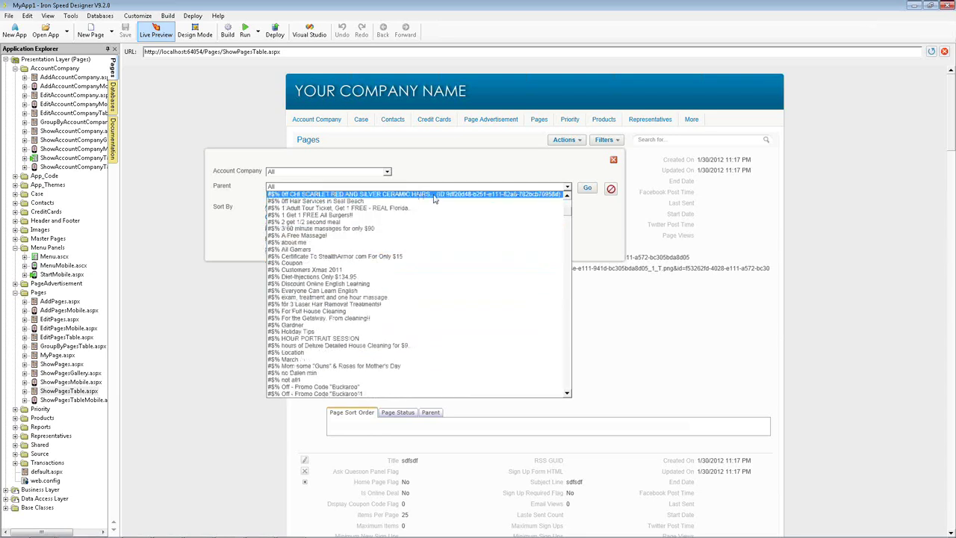
pyautogui.scroll(2, 433, 202)
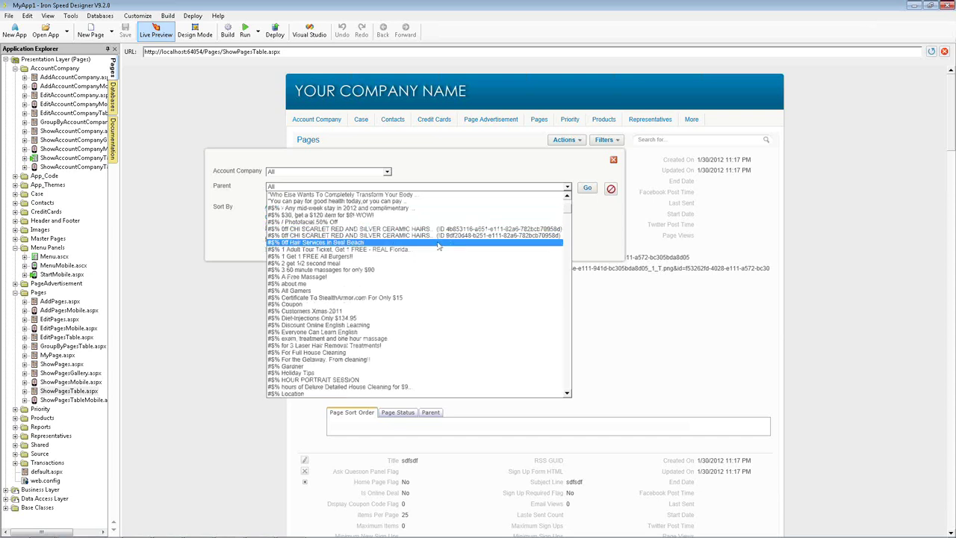
pyautogui.click(481, 187)
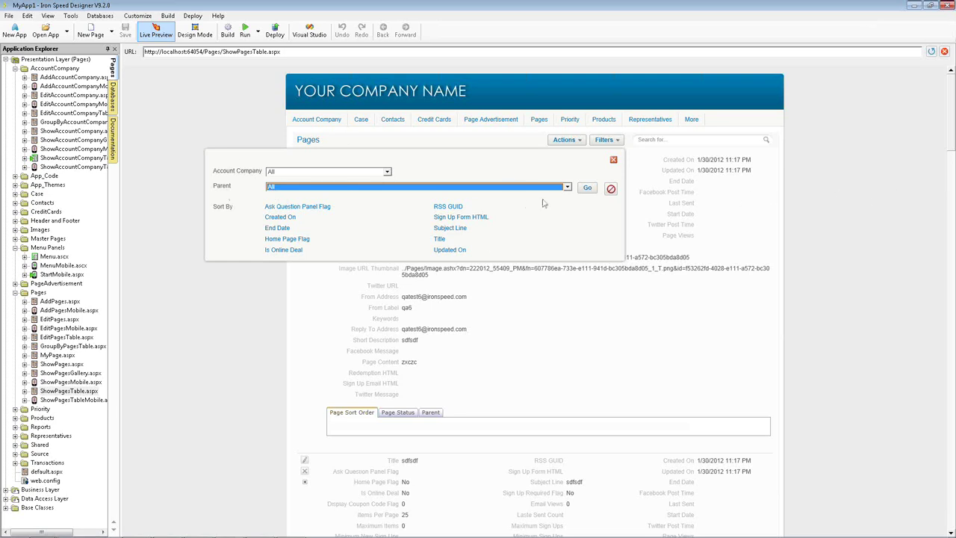
pyautogui.click(460, 190)
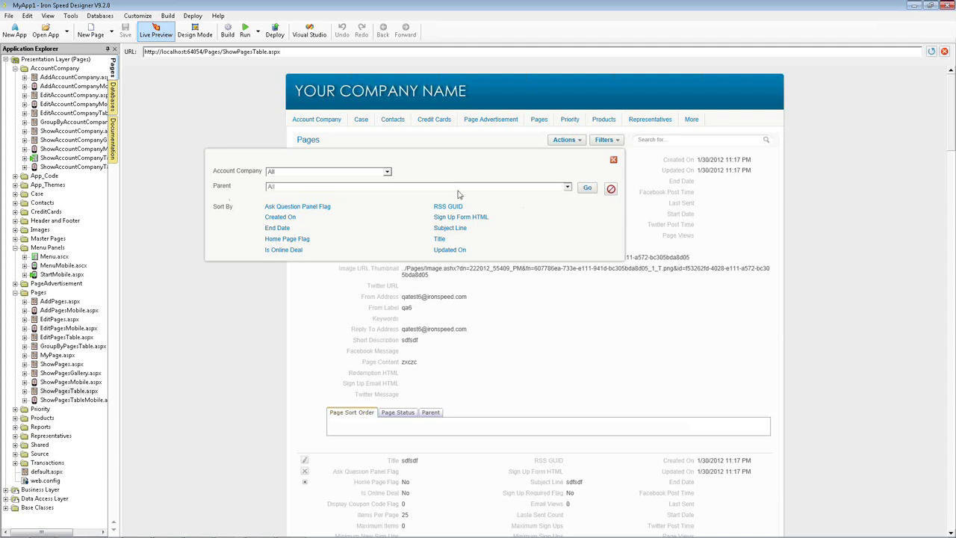
pyautogui.click(459, 194)
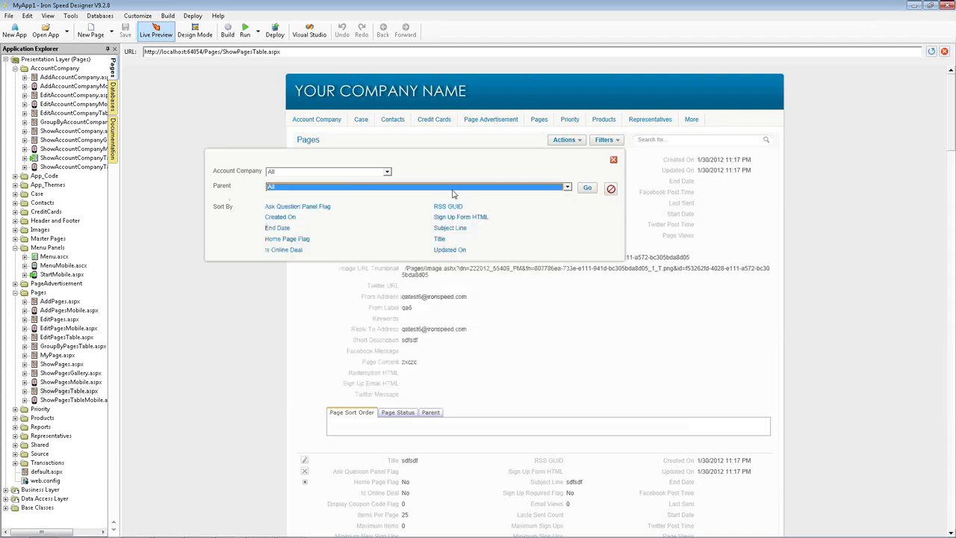
# Switch to PowerPoint, start the slide show from the current slide and advance to the Layout Customization agenda slide
pyautogui.moveTo(201, 533)
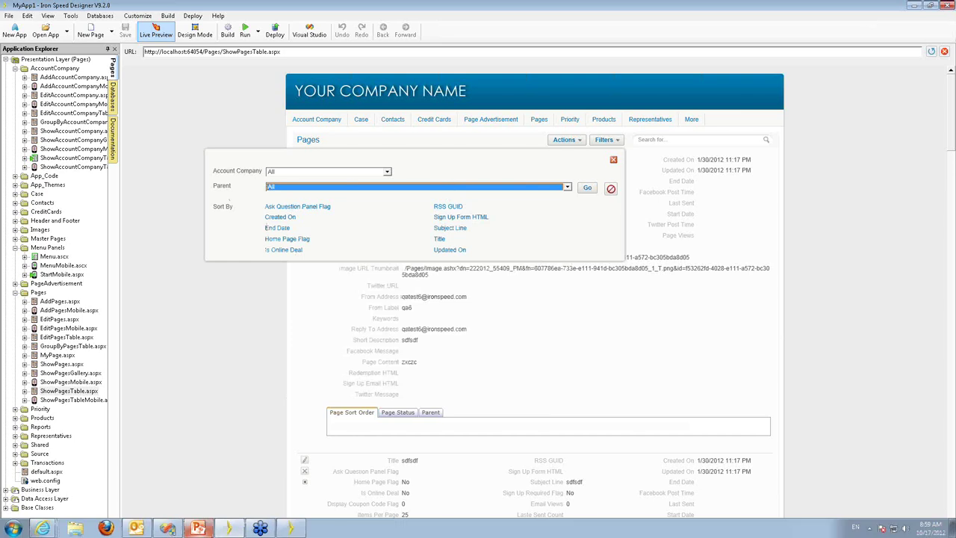
pyautogui.click(200, 530)
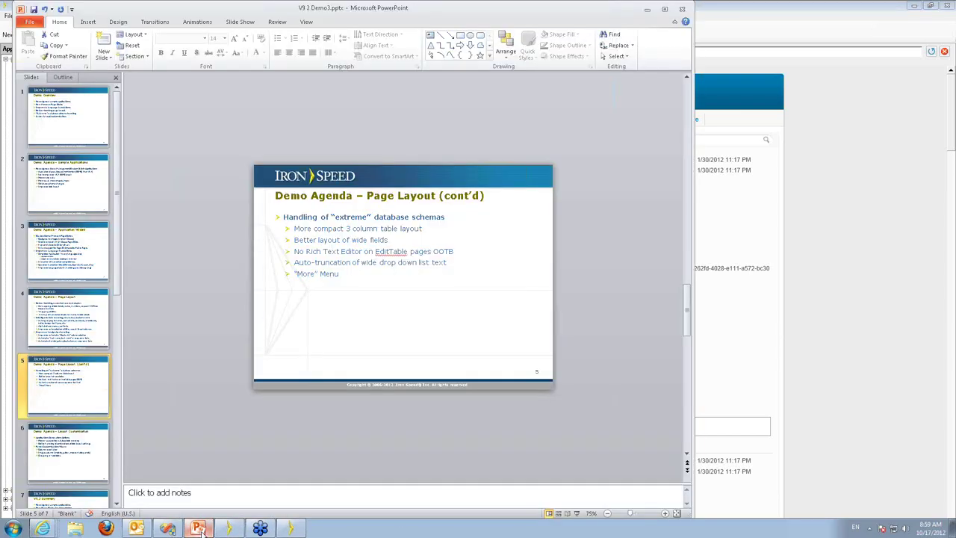
pyautogui.hotkey('shift', 'F5')
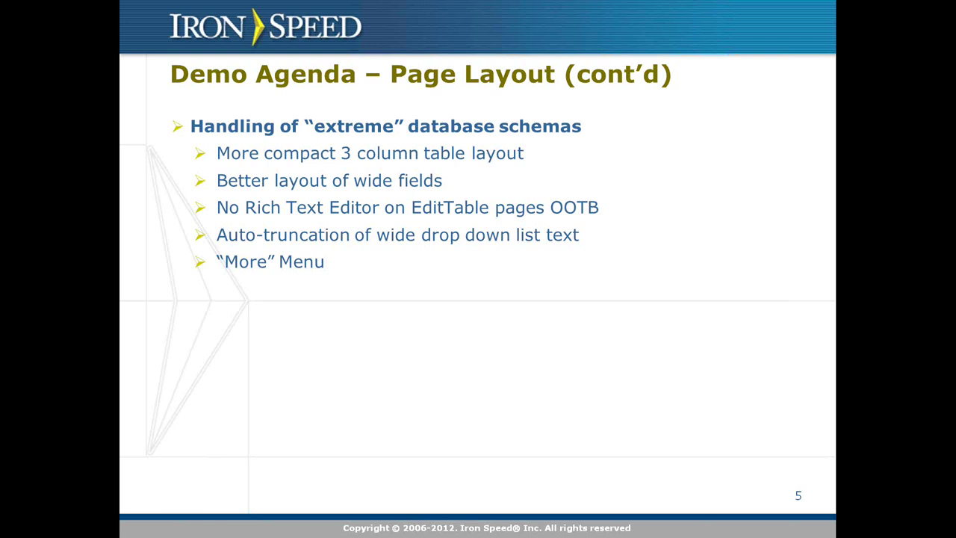
pyautogui.press('Right')
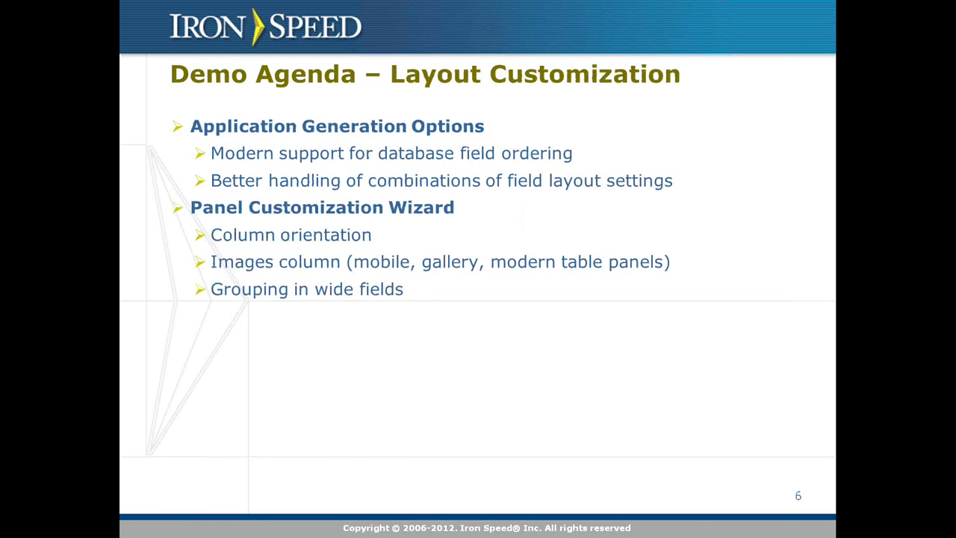
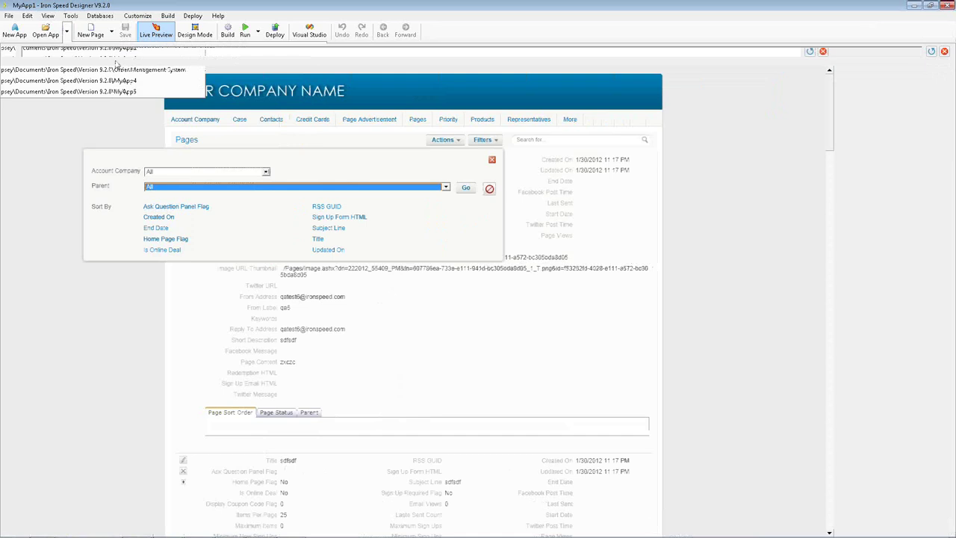
# Open the recent application MyApp6 in Iron Speed Designer V9.2.0 and switch to the V9.1.1 window
pyautogui.click(115, 62)
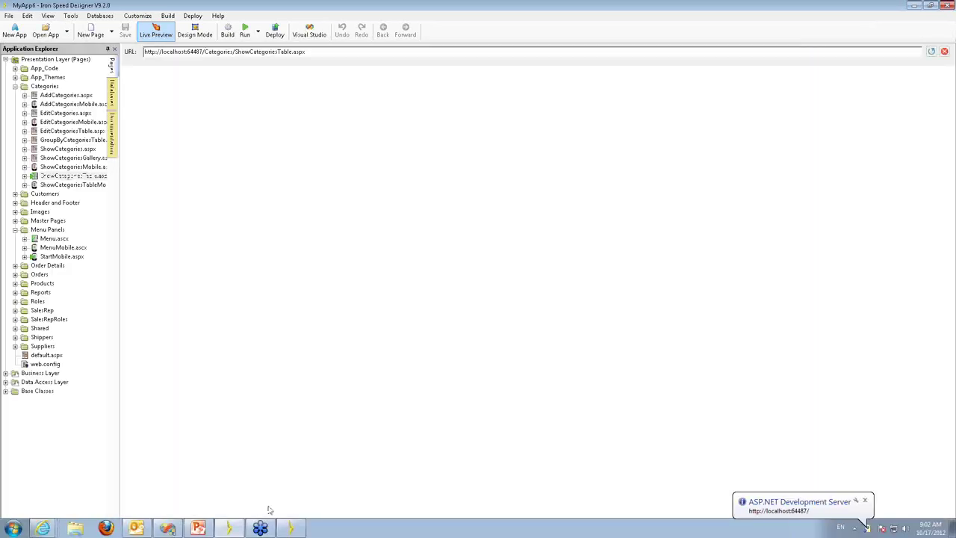
pyautogui.click(291, 528)
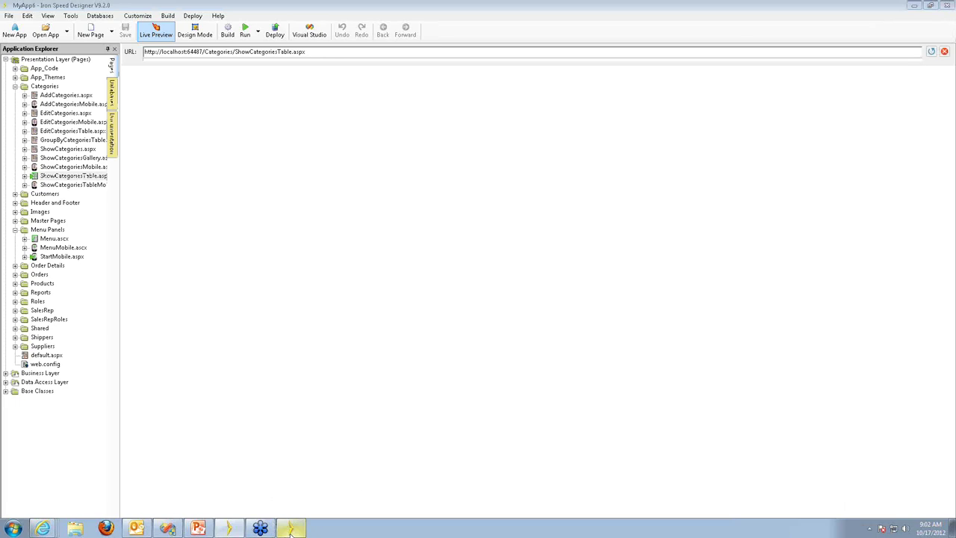
pyautogui.moveTo(290, 528)
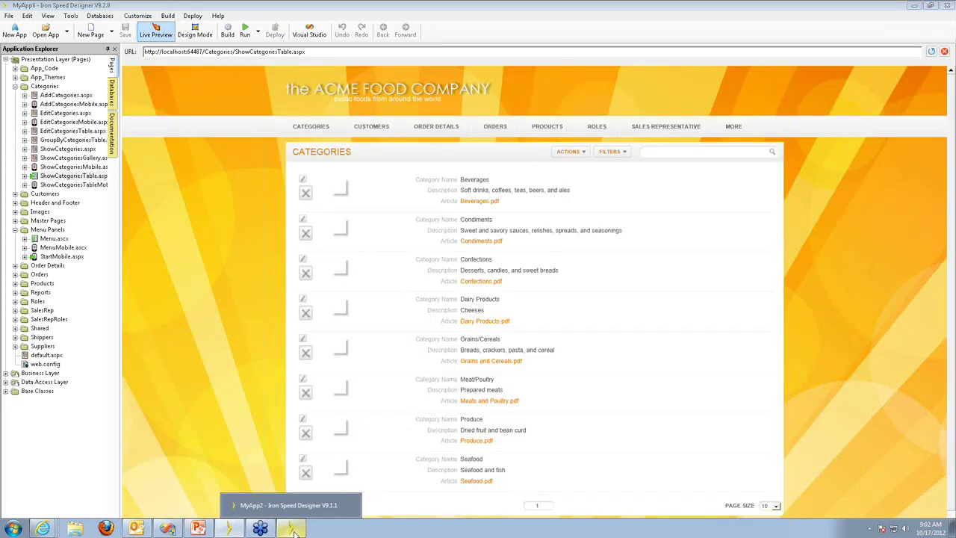
pyautogui.click(292, 530)
pyautogui.click(291, 530)
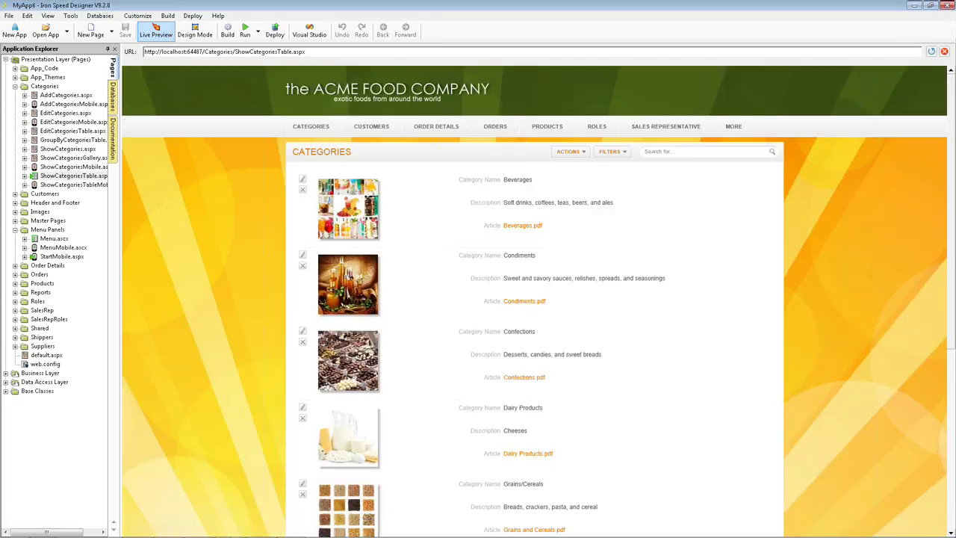
pyautogui.click(290, 530)
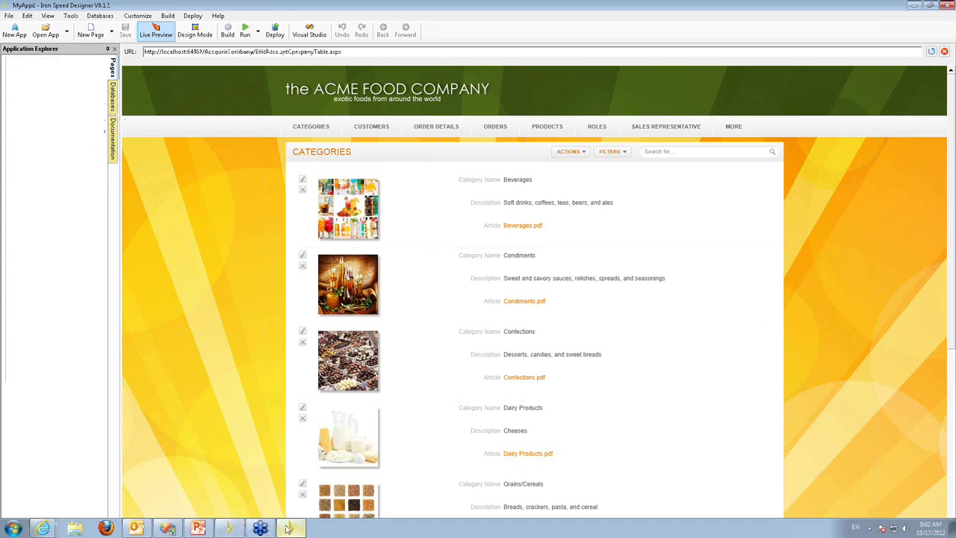
# Open the recent application MyApp2 from the AcmeOMS Backup folder in Iron Speed Designer V9.1.1
pyautogui.click(66, 35)
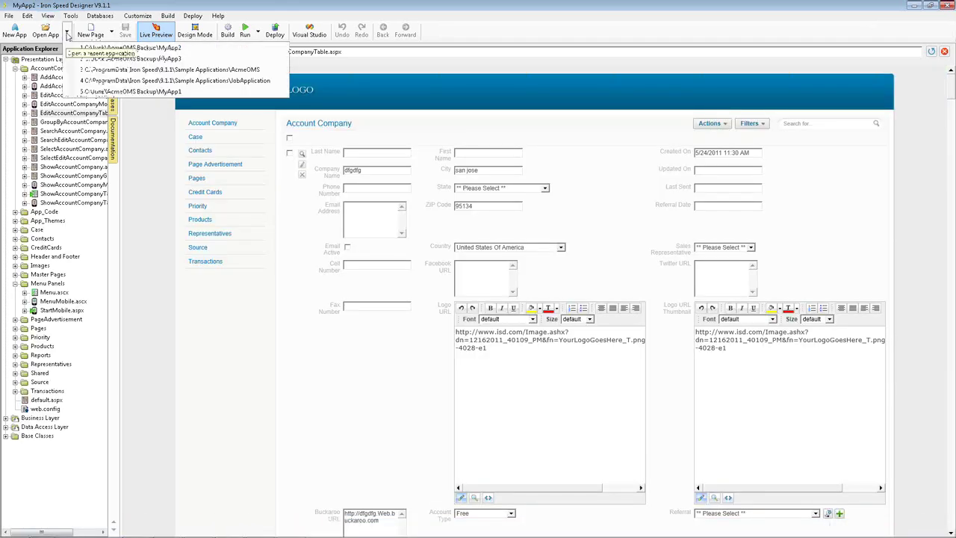
pyautogui.click(66, 35)
pyautogui.click(67, 34)
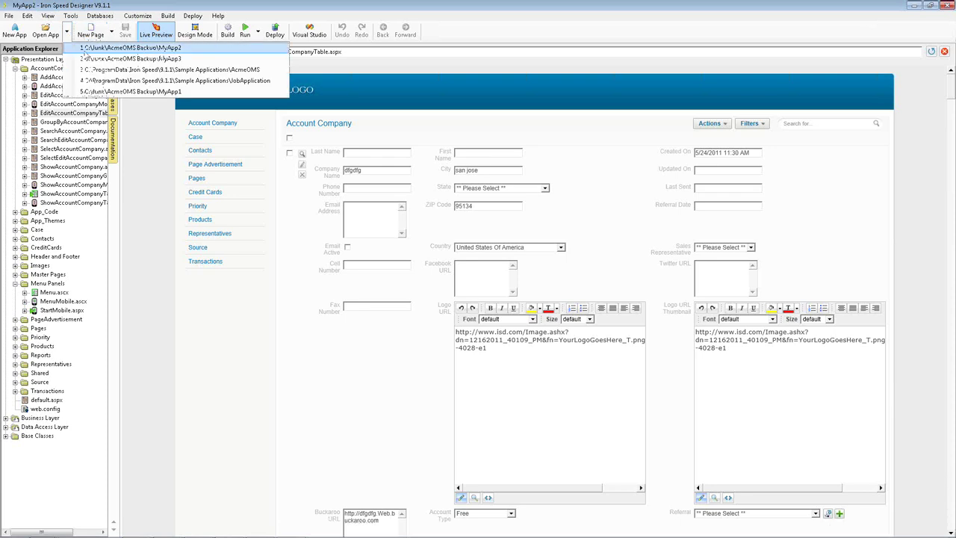
pyautogui.click(85, 48)
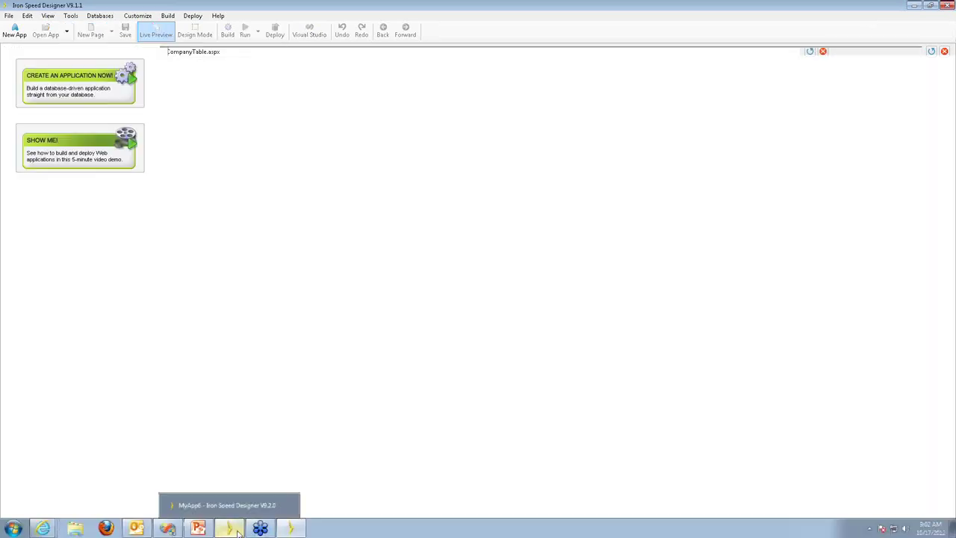
# Switch to MyApp6 in Iron Speed Designer V9.2.0 and open the SalesRep page ShowSalesRepTable.aspx in Design Mode
pyautogui.click(236, 530)
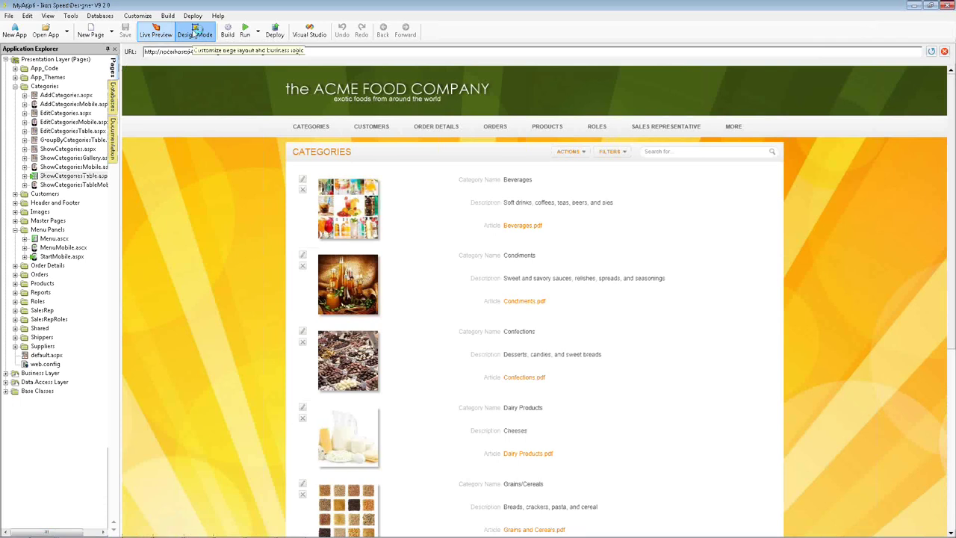
pyautogui.click(195, 33)
pyautogui.click(15, 310)
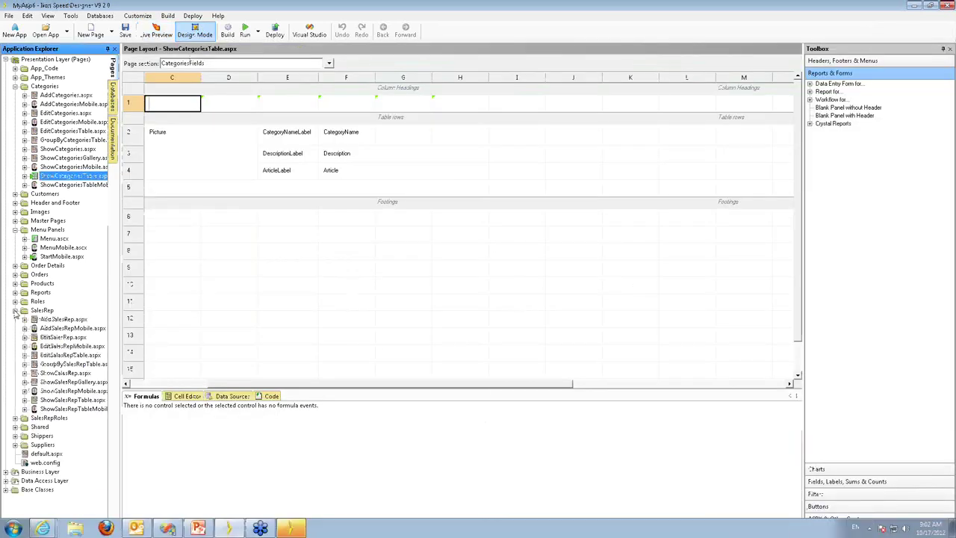
pyautogui.click(71, 400)
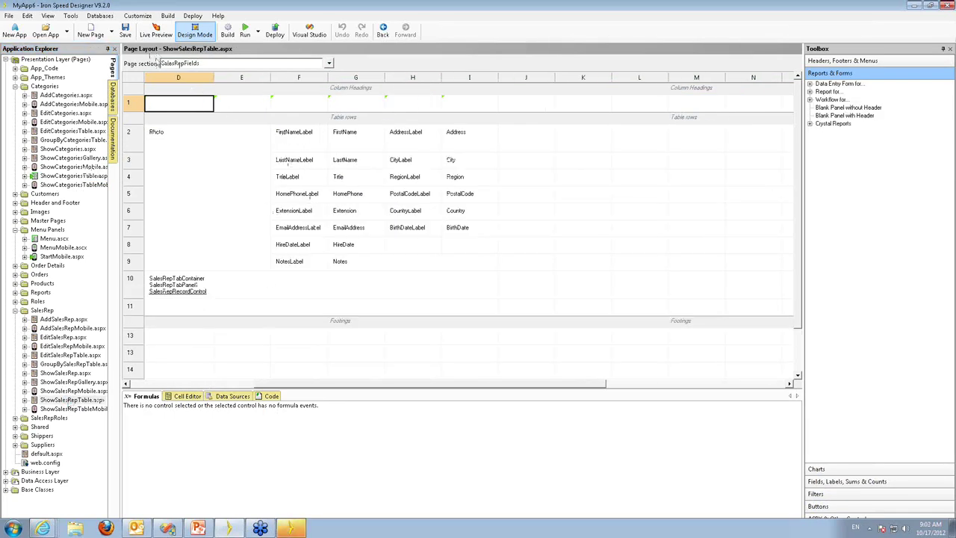
# Preview the Sales Representative table page live and collapse the first record's Reports To details
pyautogui.click(156, 31)
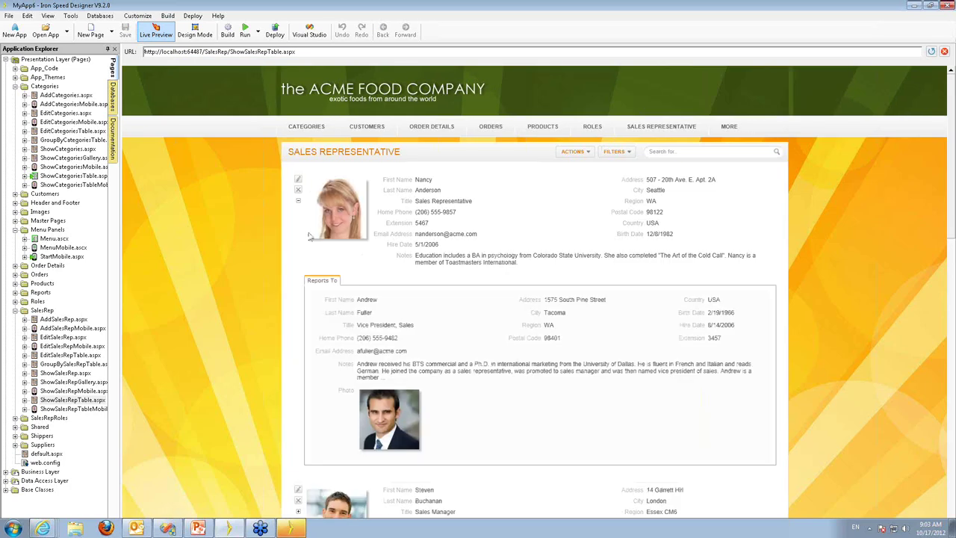
pyautogui.click(298, 201)
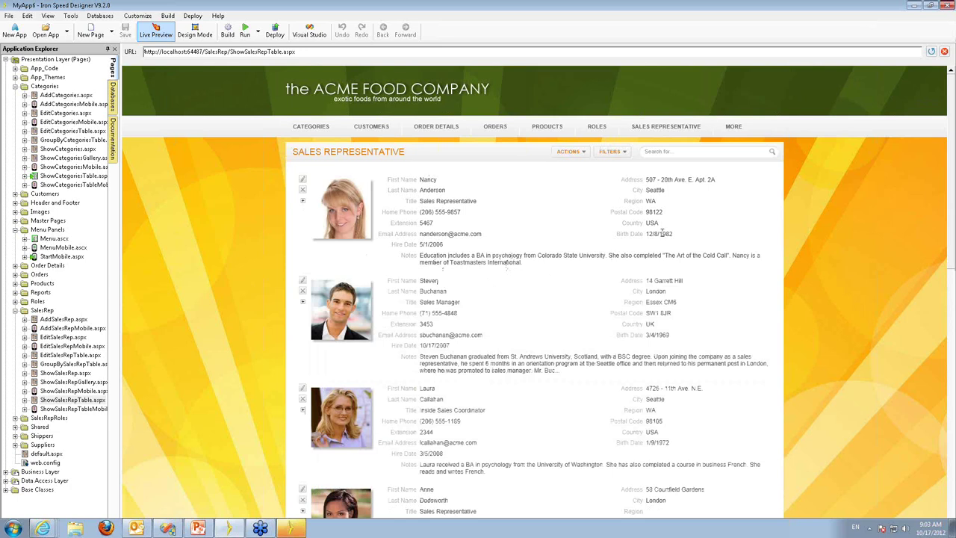
pyautogui.click(347, 220)
# Return to Design Mode and create a new blank page in the SalesRep folder
pyautogui.click(196, 33)
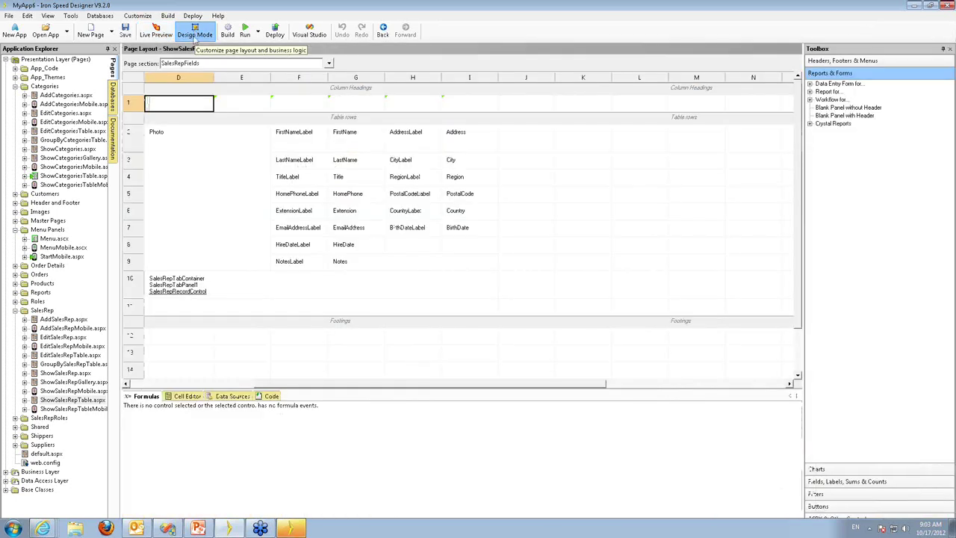
pyautogui.click(43, 310)
pyautogui.rightClick(42, 311)
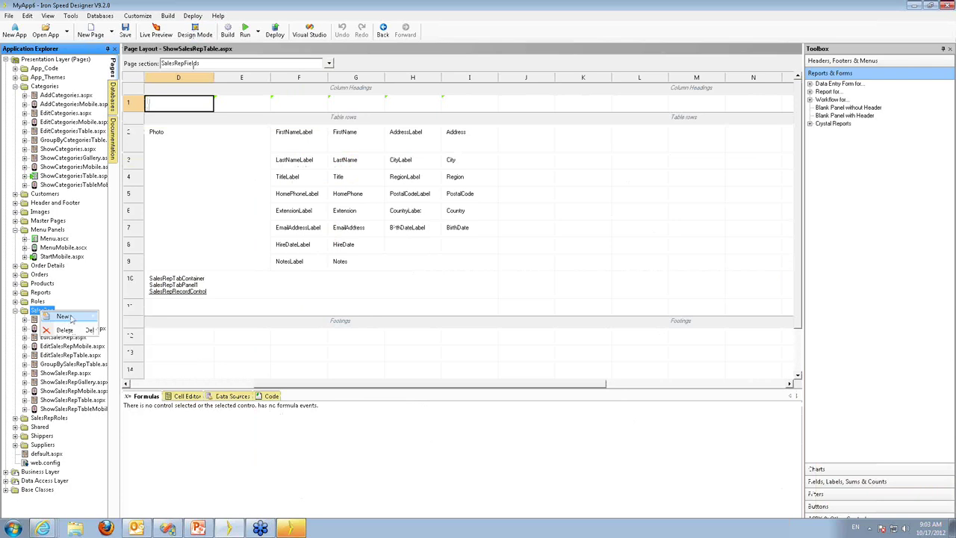
pyautogui.moveTo(69, 318)
pyautogui.click(137, 318)
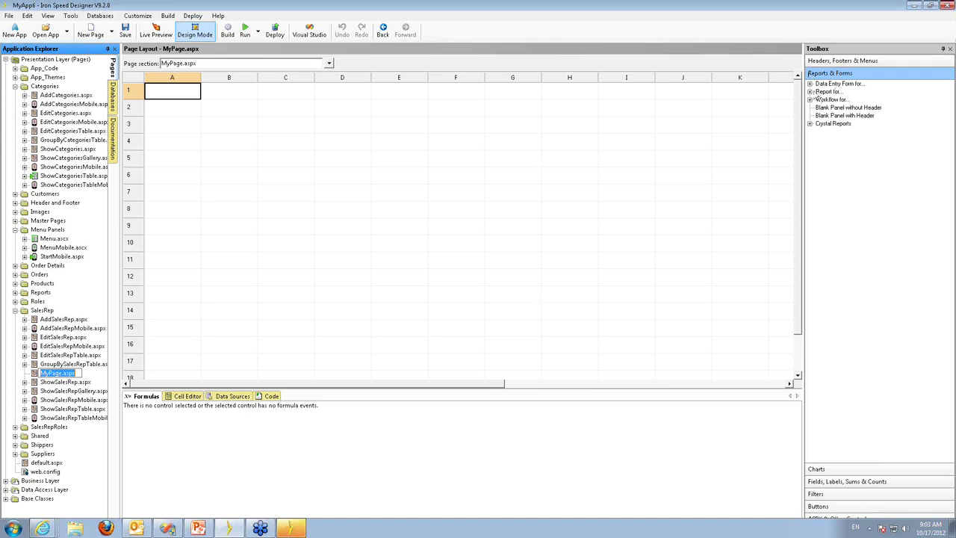
# Place a report for the SalesRep table in cell A1 of MyPage.aspx
pyautogui.click(810, 91)
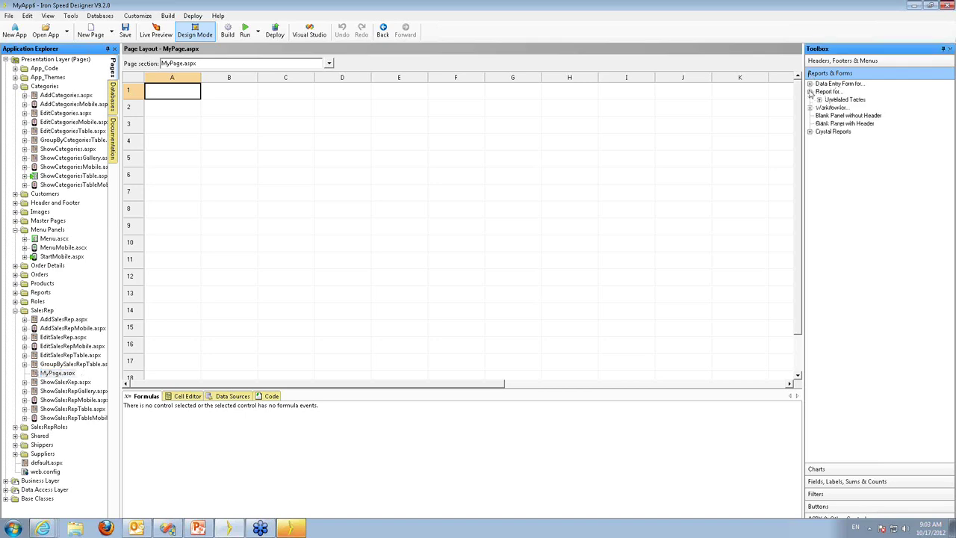
pyautogui.click(819, 99)
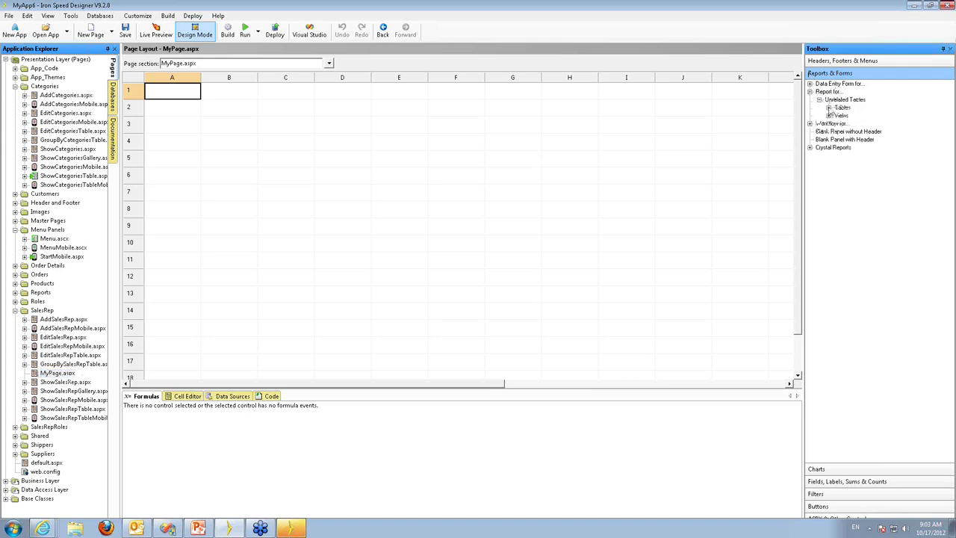
pyautogui.click(827, 108)
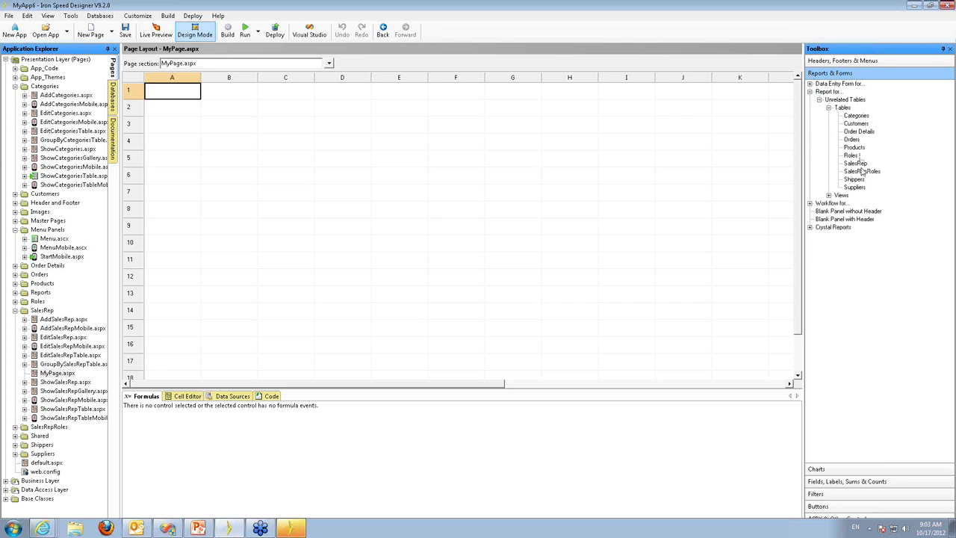
pyautogui.moveTo(856, 164); pyautogui.dragTo(173, 92)
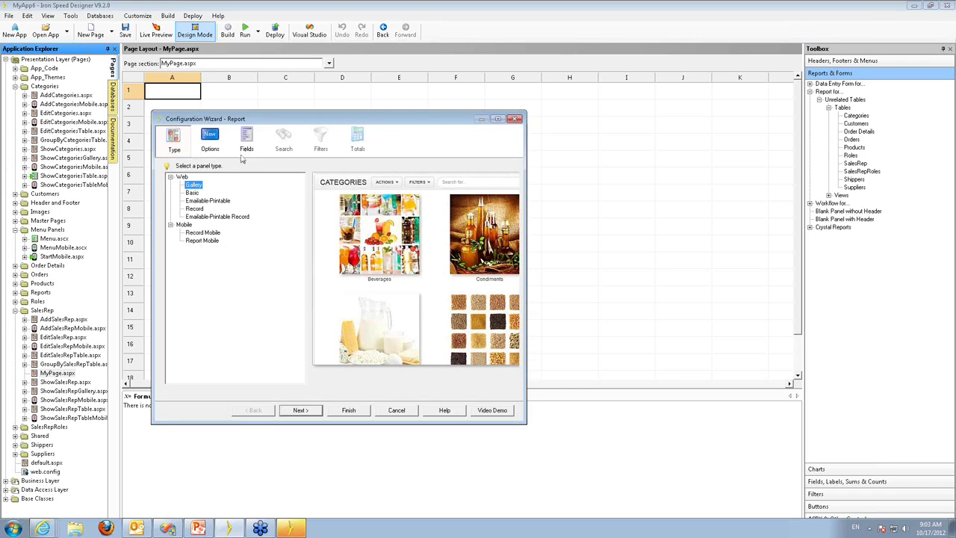
# Set the report's panel type to Basic and examine how its fields are distributed across Columns 2 and 3
pyautogui.click(192, 193)
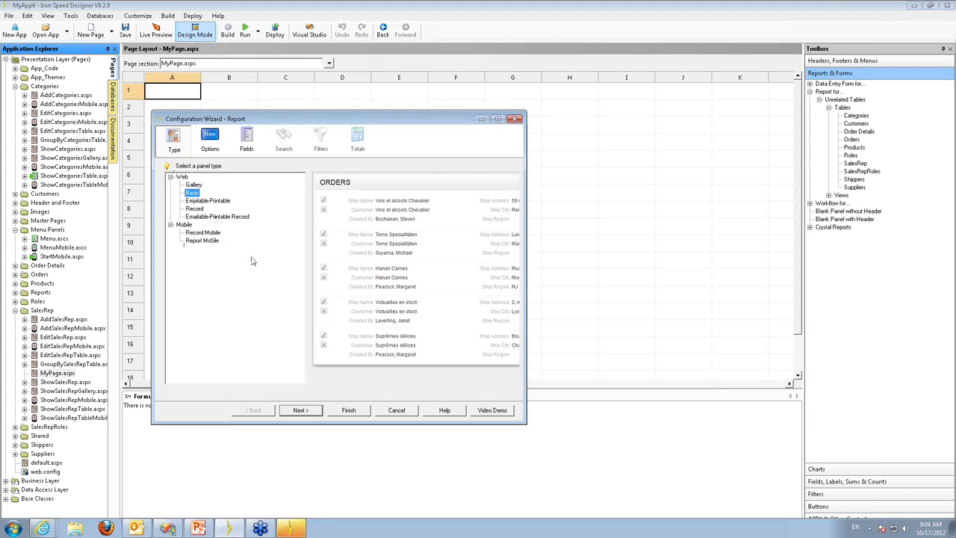
pyautogui.click(299, 410)
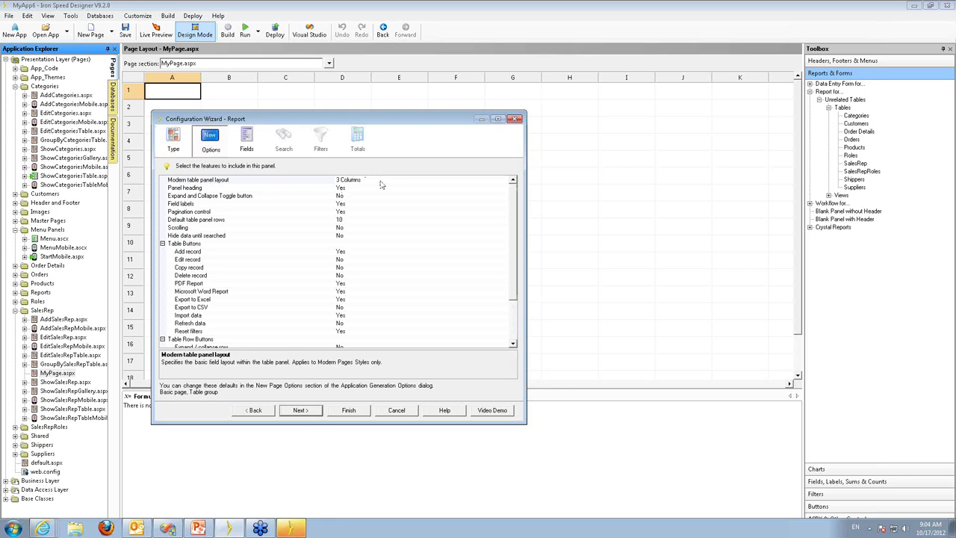
pyautogui.click(301, 410)
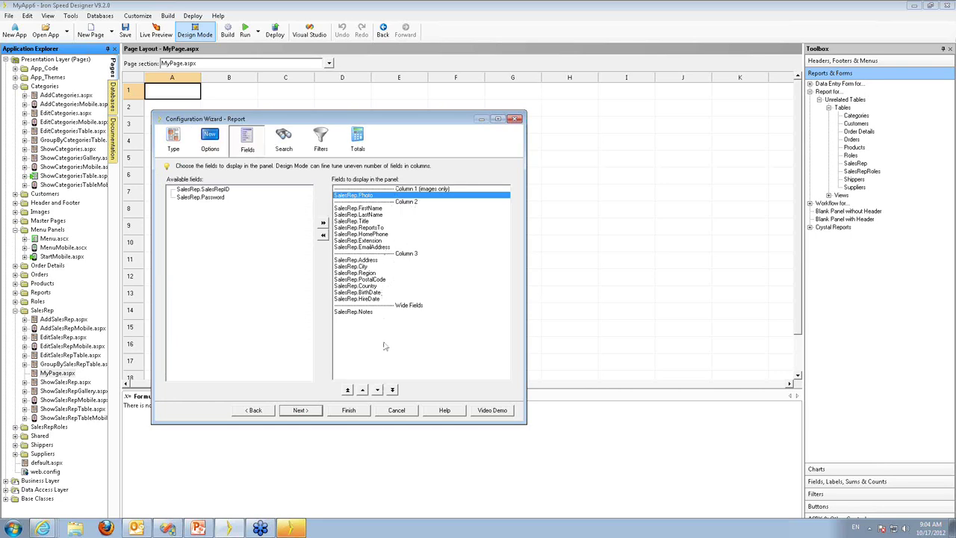
pyautogui.click(377, 208)
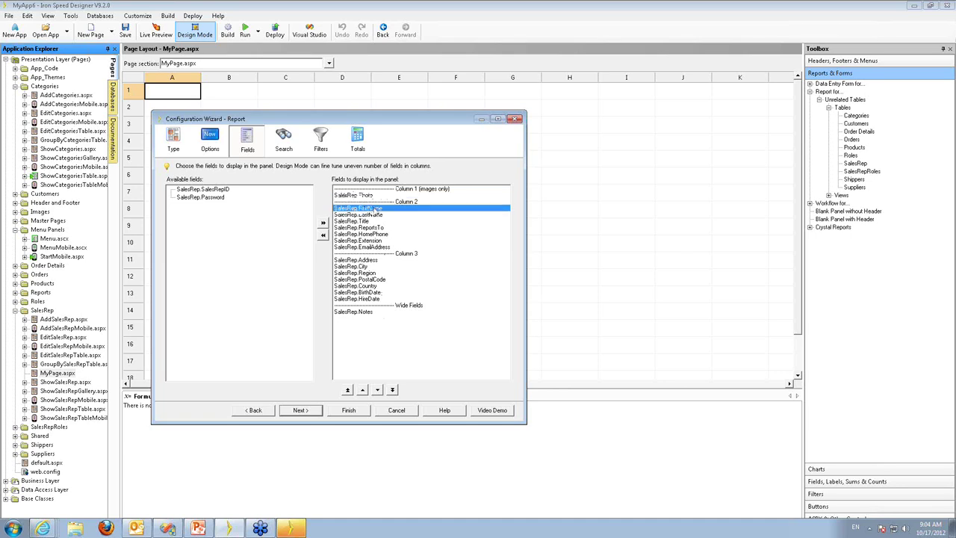
pyautogui.click(373, 215)
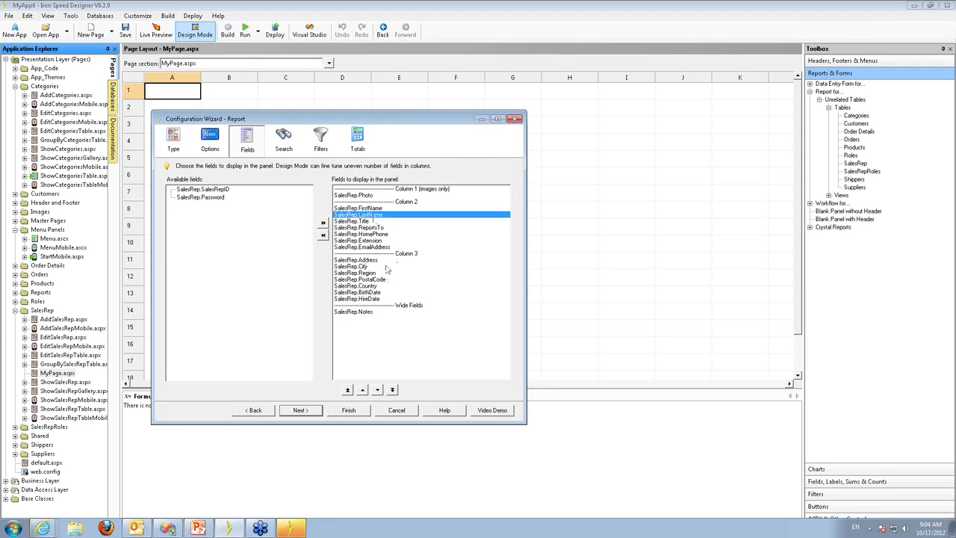
pyautogui.click(359, 260)
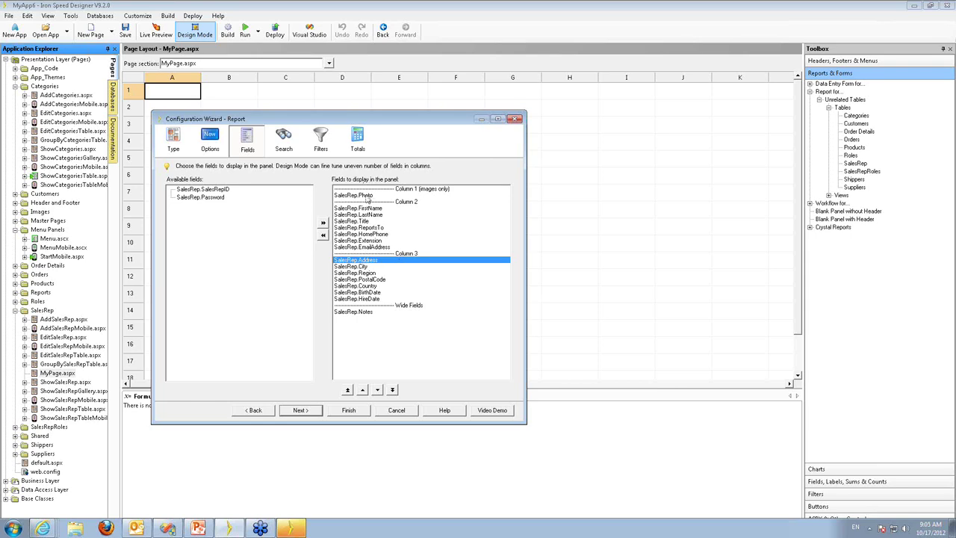
# Remove SalesRep.Photo and SalesRep.Notes from the displayed fields and add both back to the panel
pyautogui.click(365, 196)
pyautogui.doubleClick(366, 195)
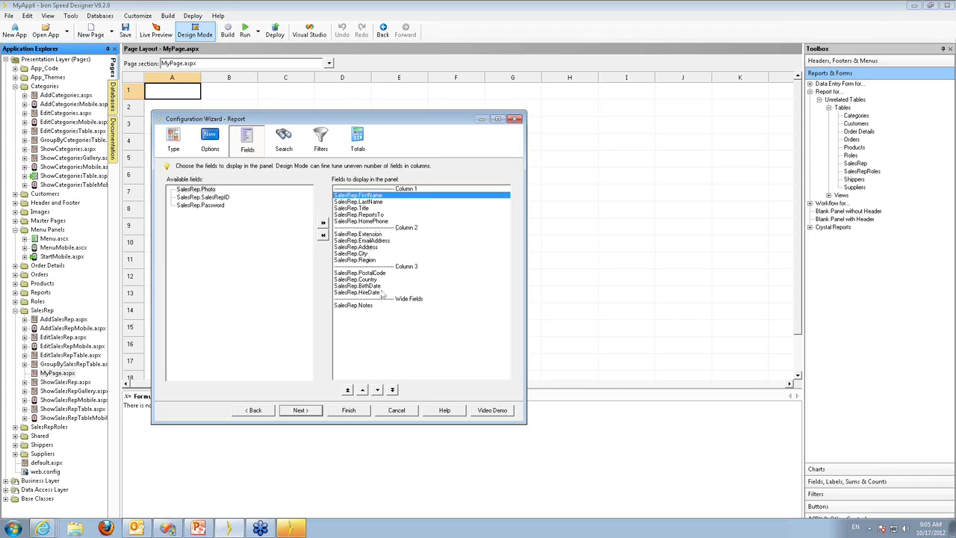
pyautogui.doubleClick(364, 306)
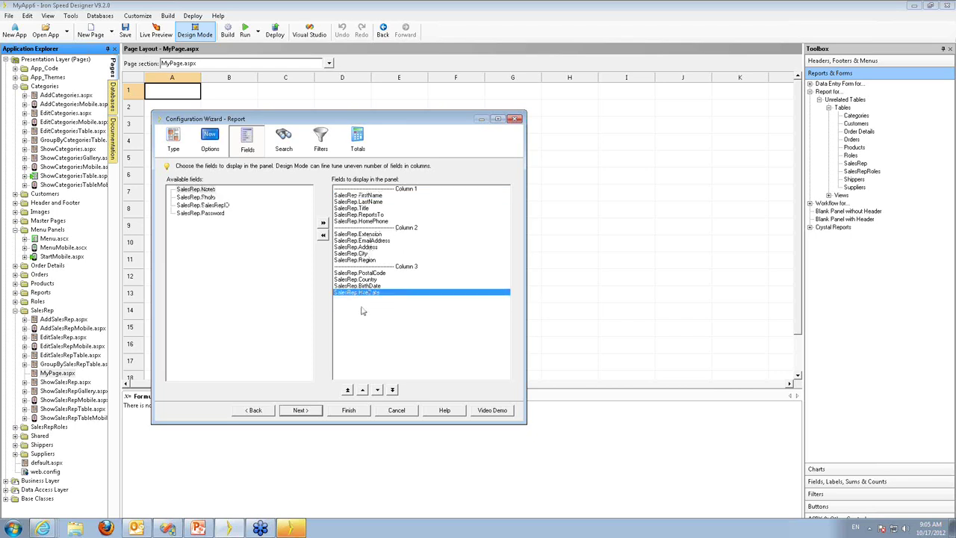
pyautogui.click(367, 235)
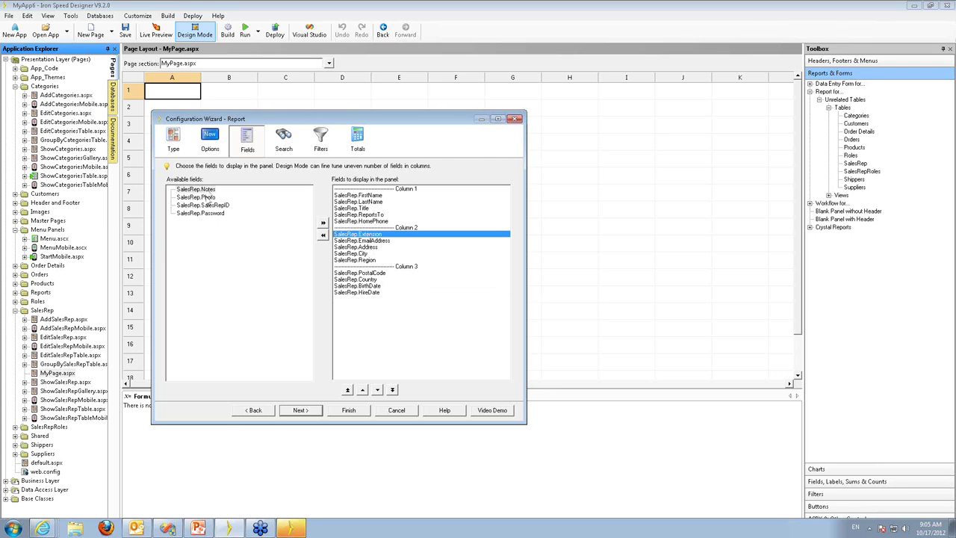
pyautogui.doubleClick(206, 190)
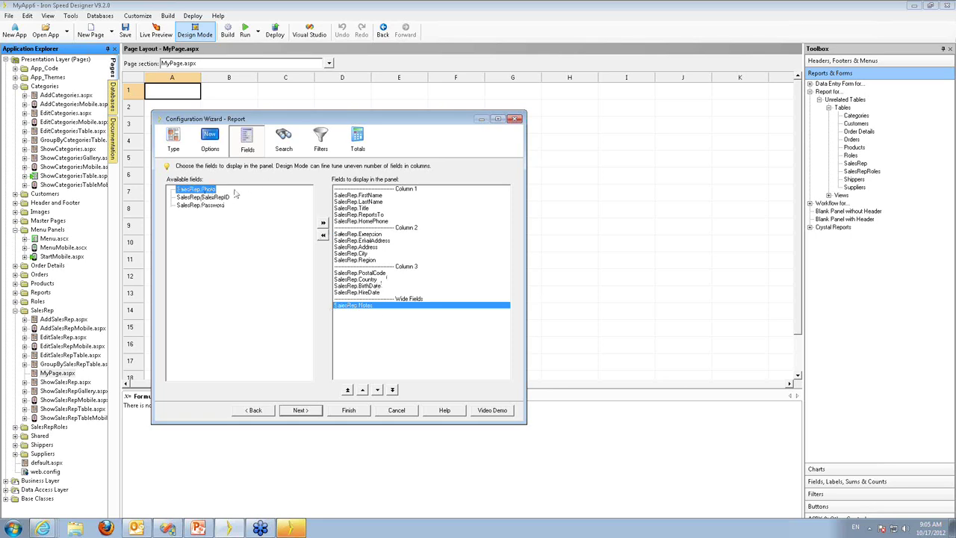
pyautogui.doubleClick(205, 190)
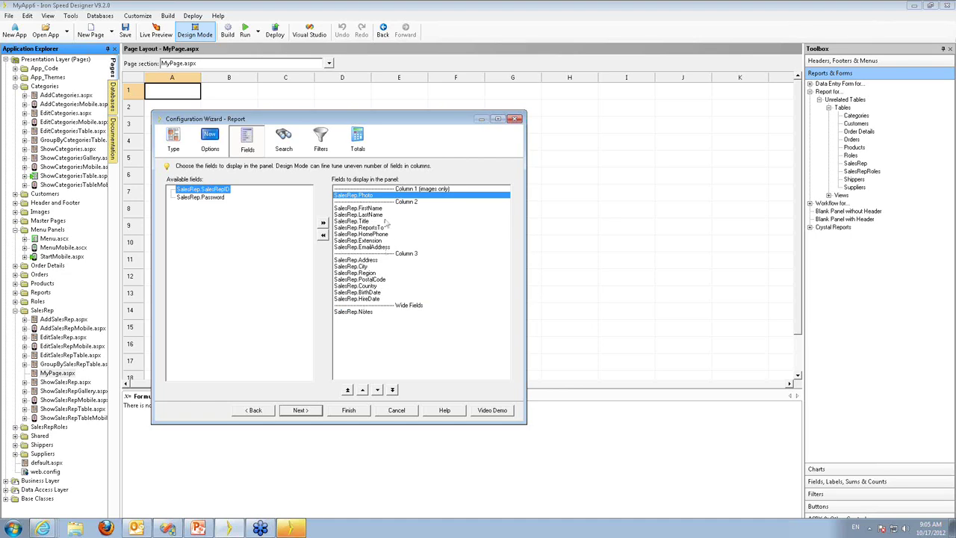
# Move the Column 2 fields from SalesRep.FirstName through SalesRep.EmailAddress into Column 3
pyautogui.click(374, 209)
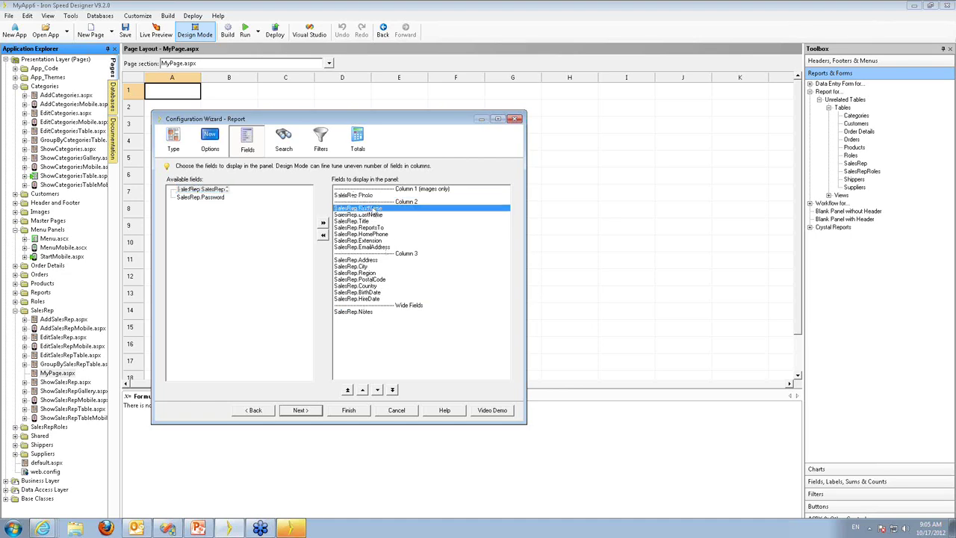
pyautogui.keyDown('shift'); pyautogui.click(375, 248); pyautogui.keyUp('shift')
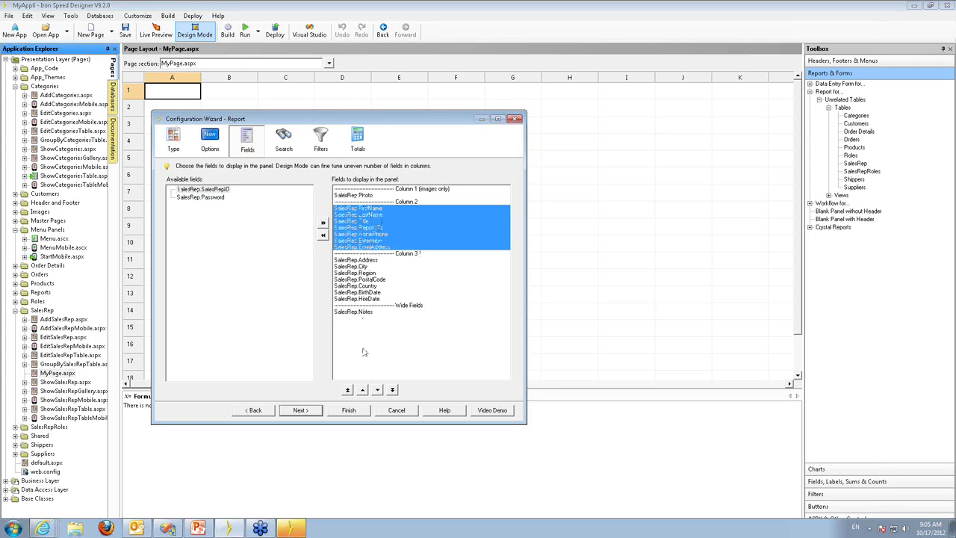
pyautogui.click(392, 389)
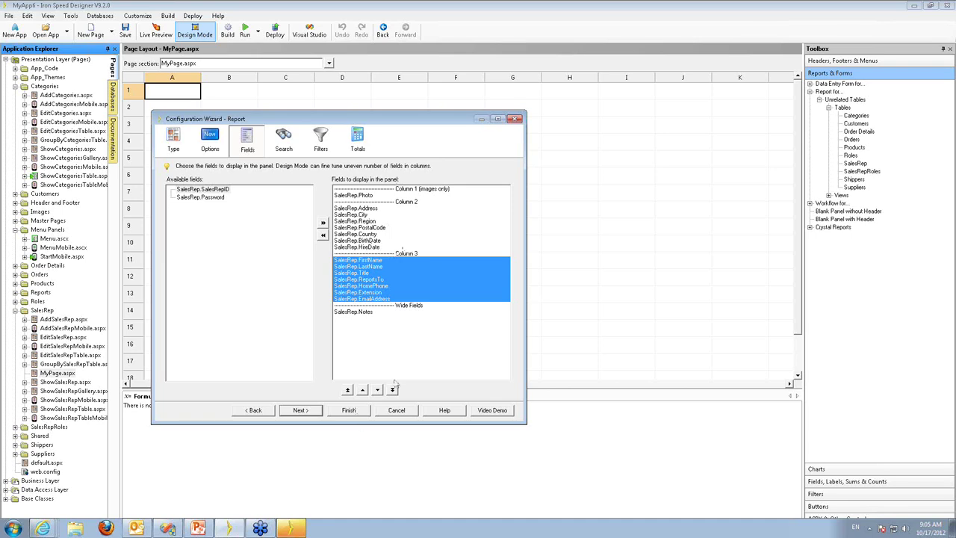
# Switch to MyApp3 in Iron Speed Designer V9.1.1 and open the top-level layout of AddCategories.aspx in Design Mode
pyautogui.click(238, 527)
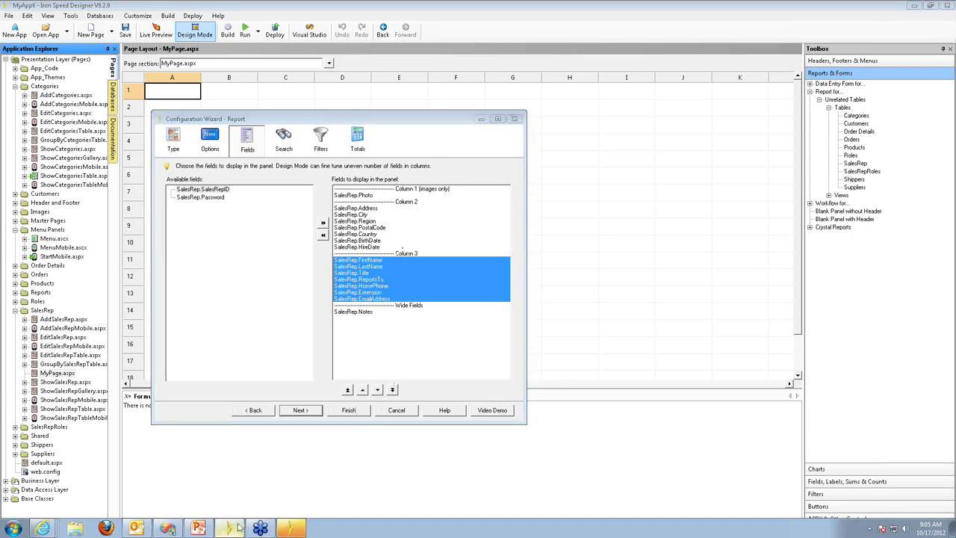
pyautogui.click(284, 531)
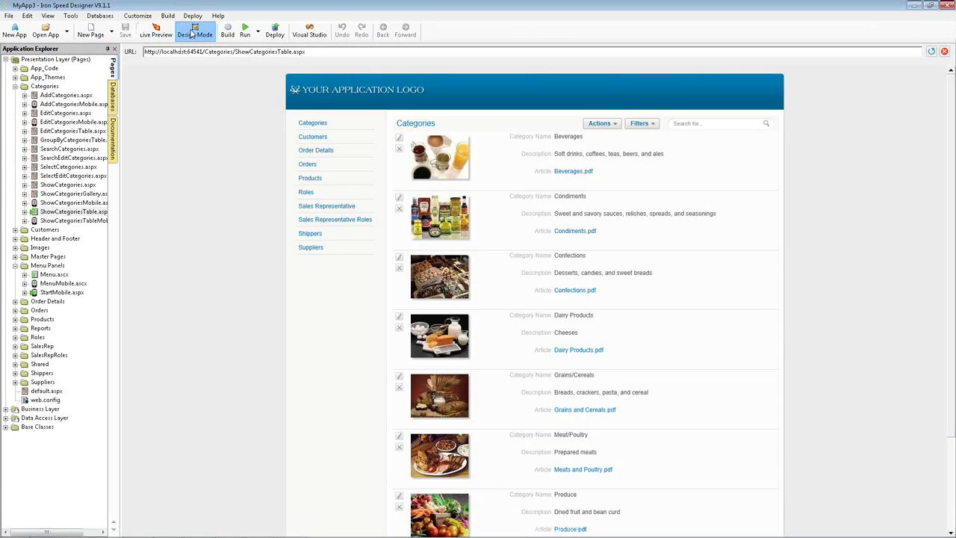
pyautogui.click(192, 34)
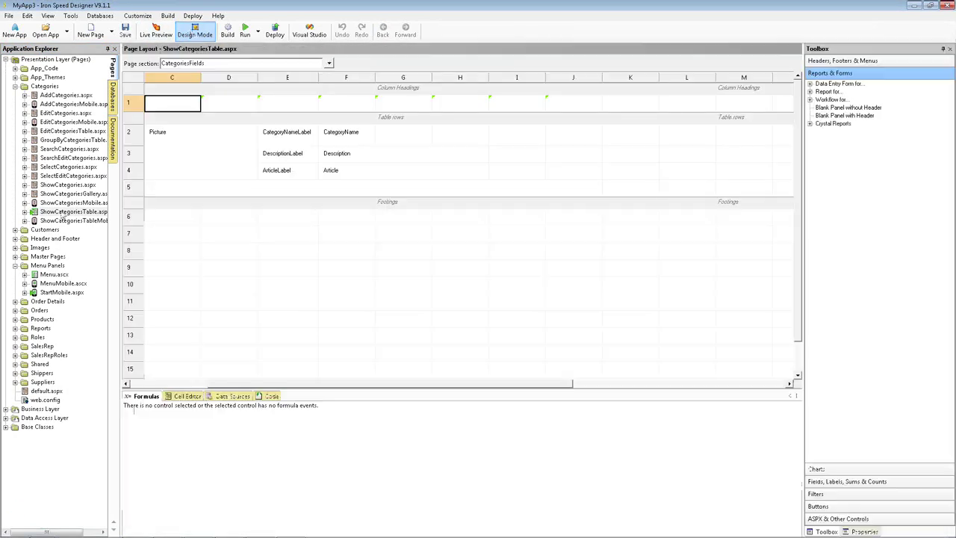
pyautogui.click(54, 96)
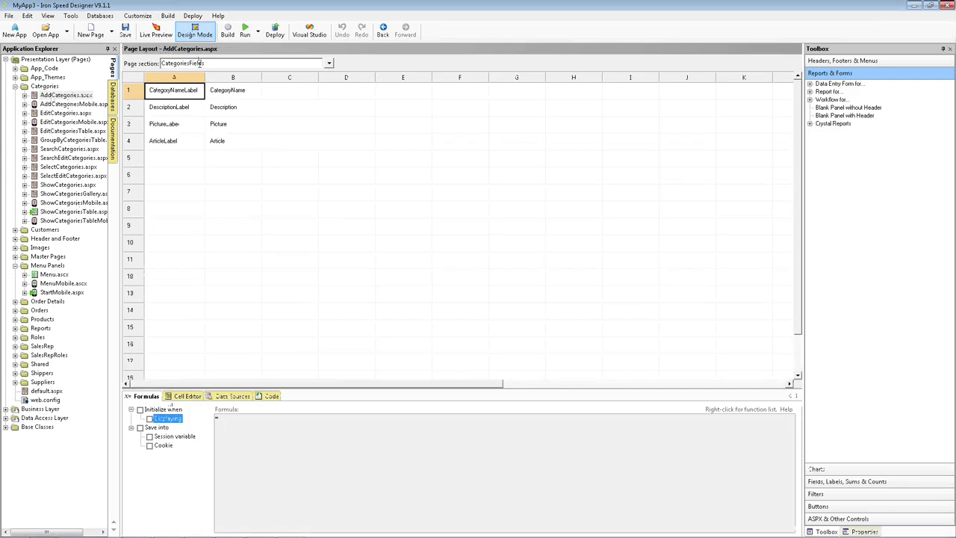
pyautogui.click(221, 64)
pyautogui.click(203, 82)
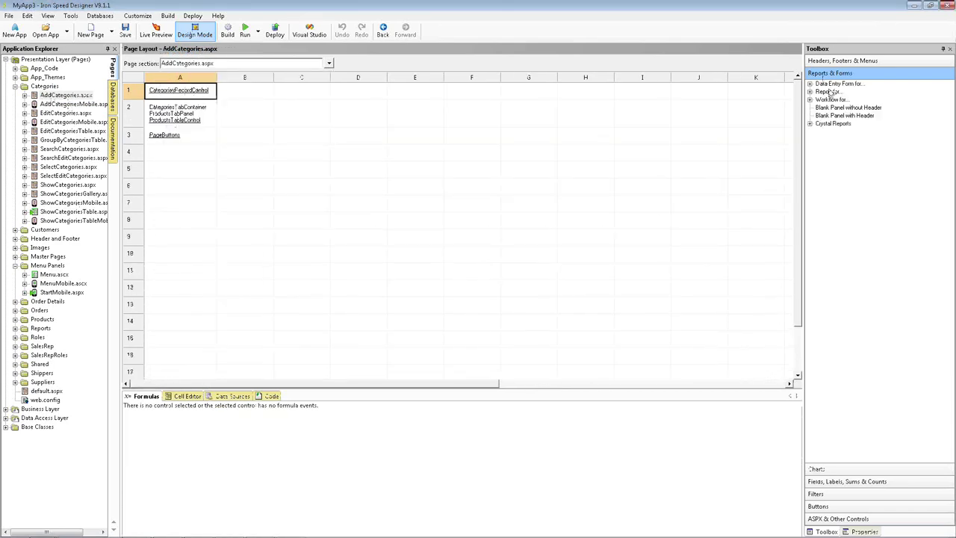
# Place a report for the SalesRep table in cell A4 of AddCategories.aspx
pyautogui.click(809, 92)
pyautogui.click(818, 99)
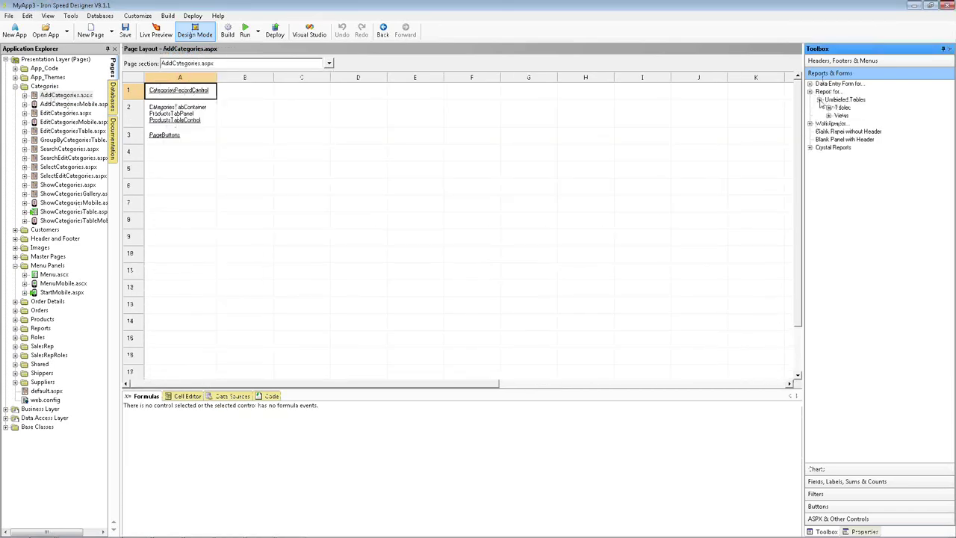
pyautogui.click(828, 107)
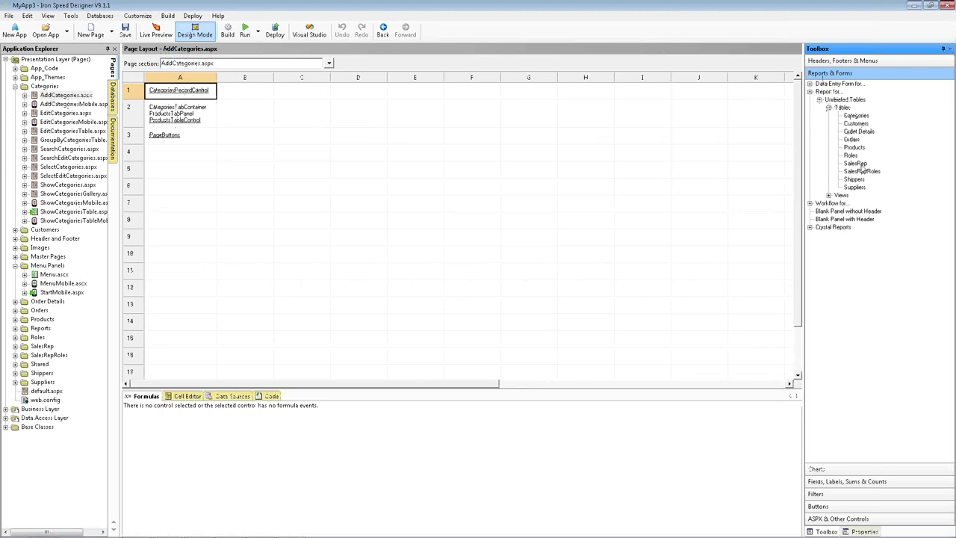
pyautogui.moveTo(855, 164); pyautogui.dragTo(177, 158)
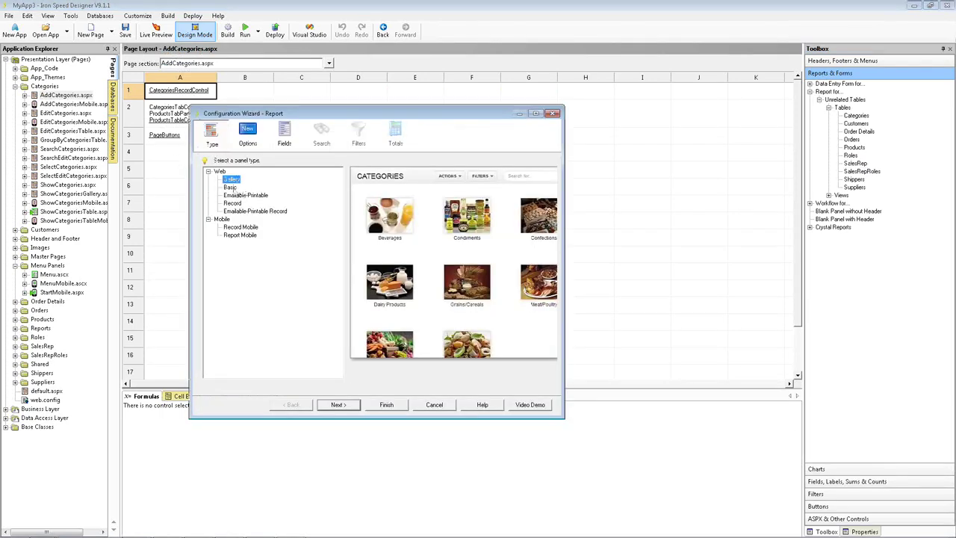
# Choose the Basic panel type for the V9.1.1 report and continue past the default options to field selection
pyautogui.click(230, 188)
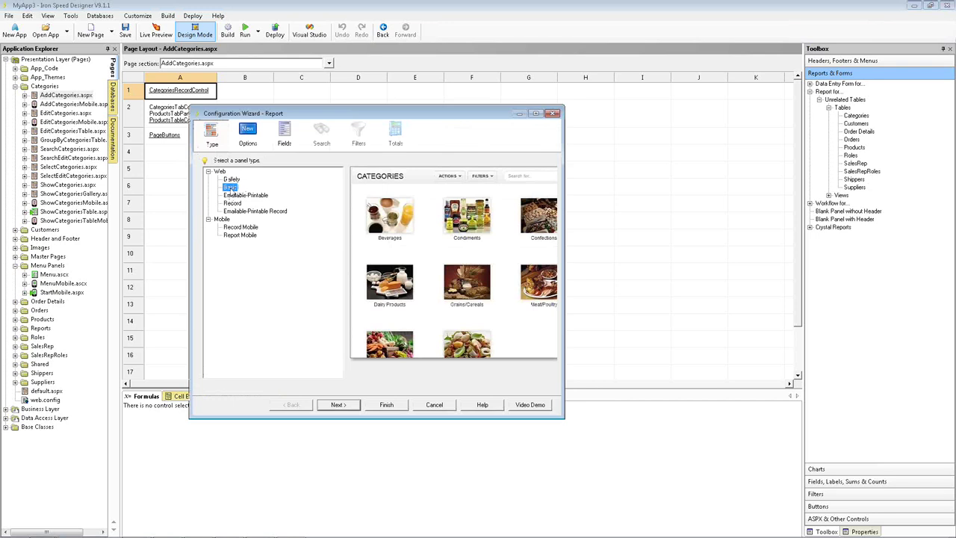
pyautogui.click(338, 404)
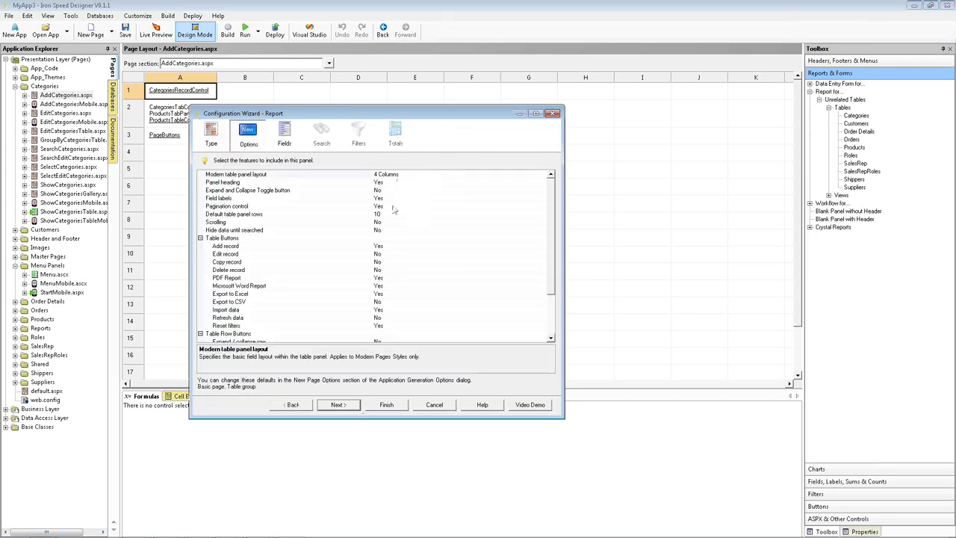
pyautogui.click(339, 404)
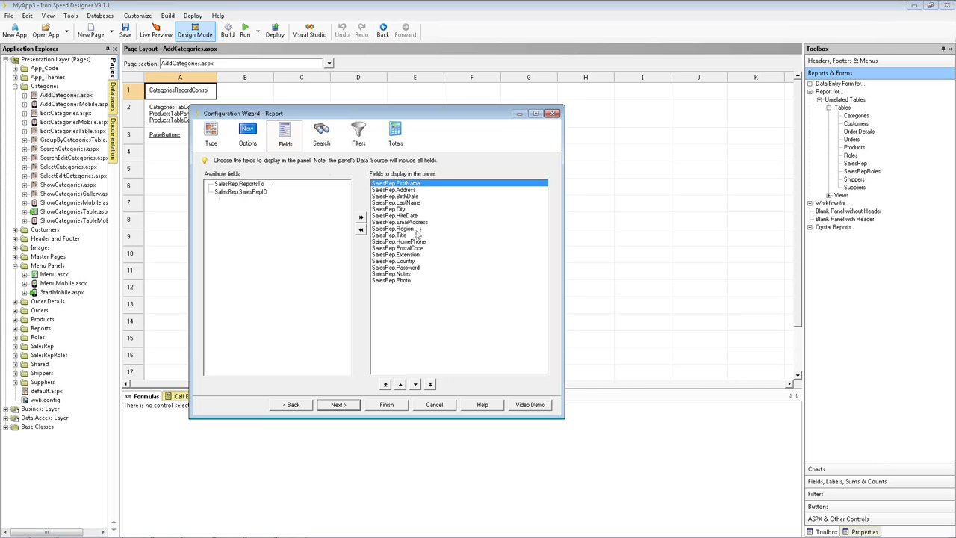
# Move SalesRep.Notes up the list of displayed fields to directly above SalesRep.Title
pyautogui.click(399, 281)
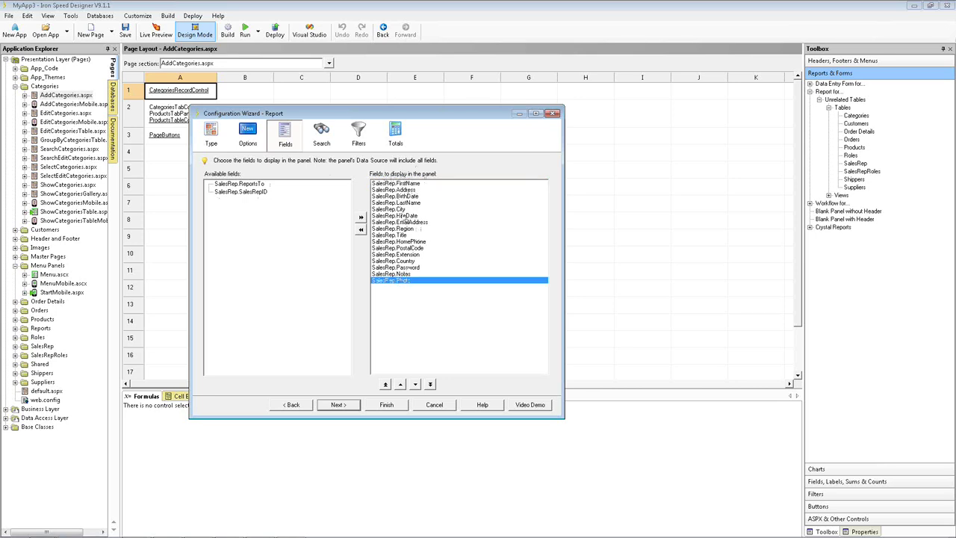
pyautogui.click(405, 275)
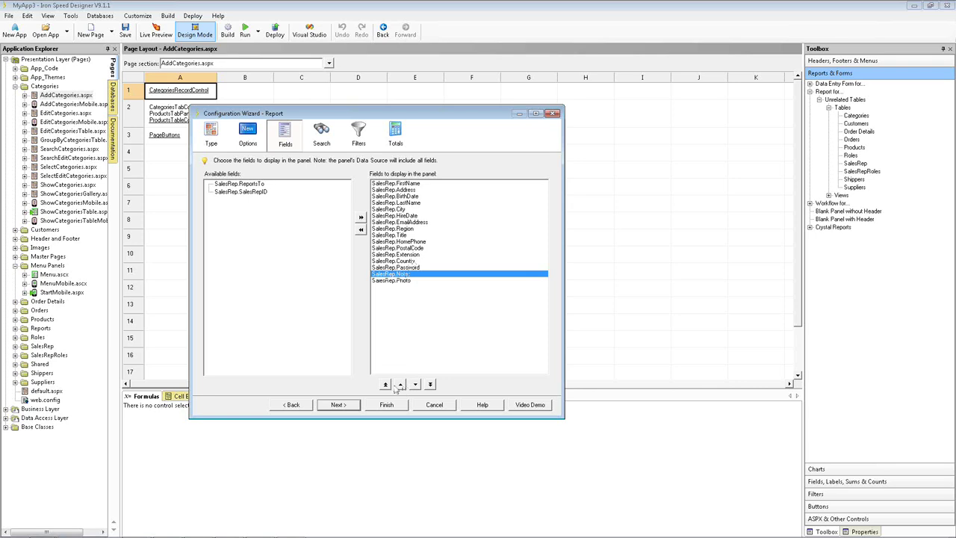
pyautogui.click(398, 385)
pyautogui.click(398, 385)
pyautogui.click(398, 385)
pyautogui.click(398, 386)
pyautogui.click(398, 385)
pyautogui.click(398, 385)
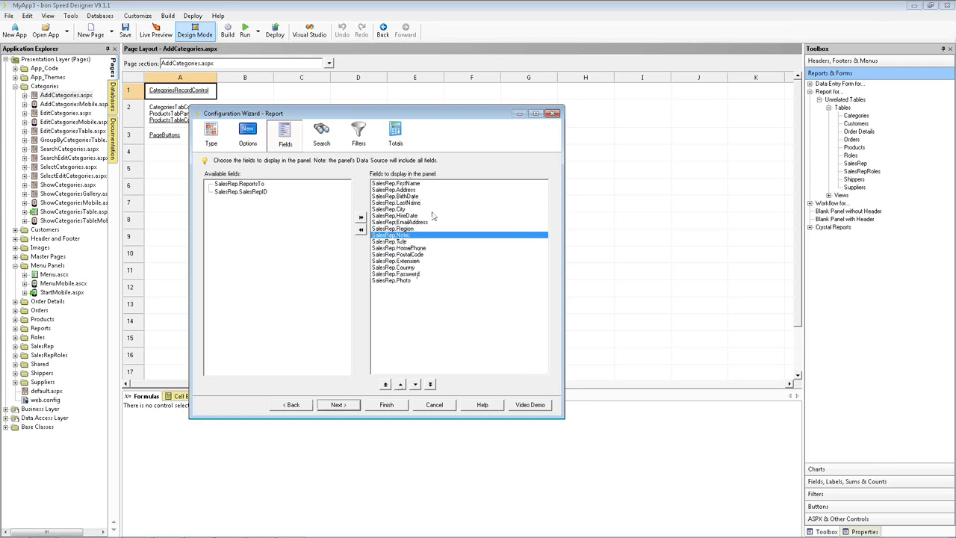
# Switch to MyApp6 in Iron Speed Designer V9.2.0, choose the Report Mobile panel type and continue past the default options to field selection
pyautogui.moveTo(231, 531)
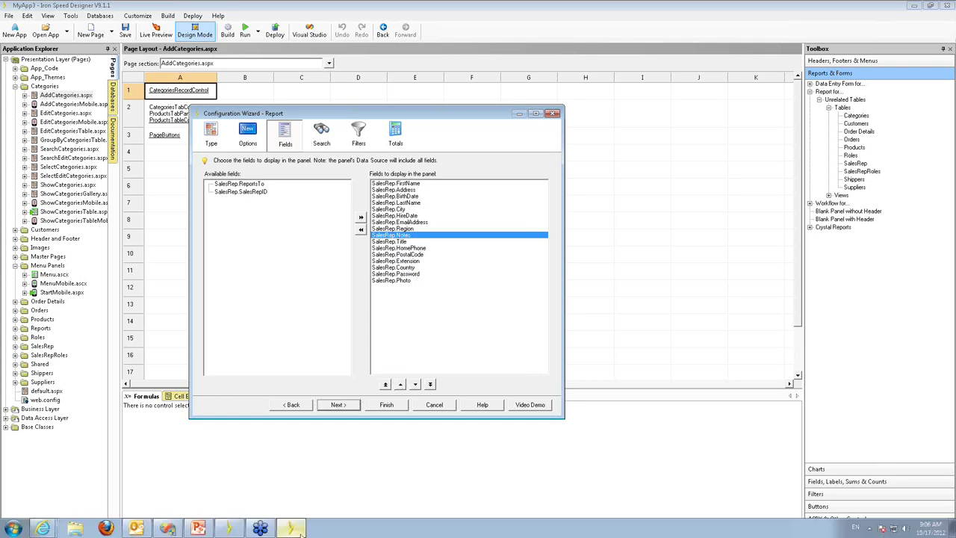
pyautogui.click(232, 530)
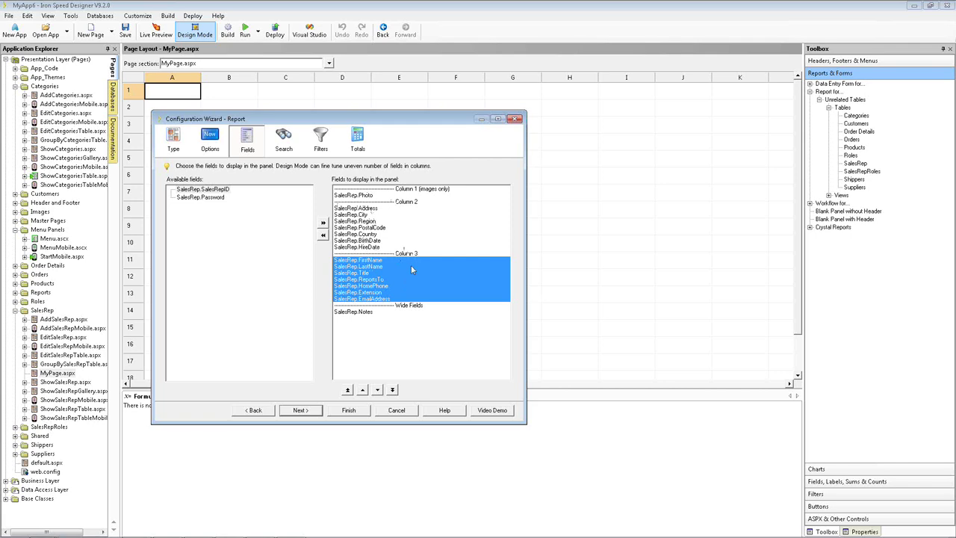
pyautogui.click(177, 145)
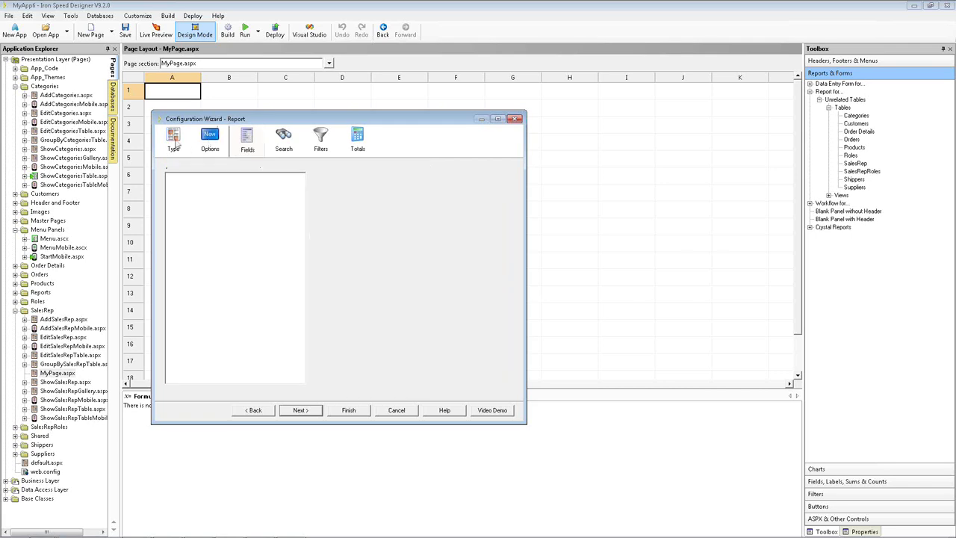
pyautogui.click(201, 241)
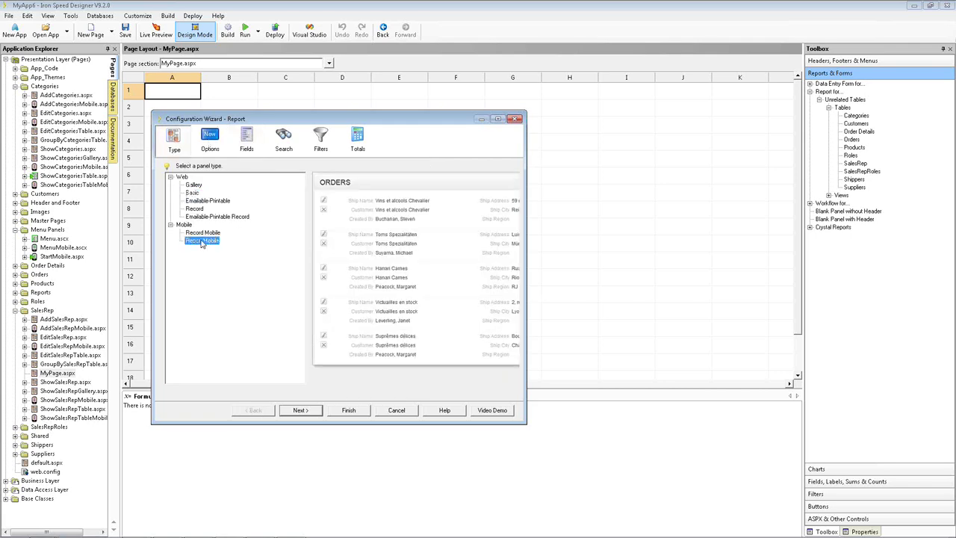
pyautogui.press('Return')
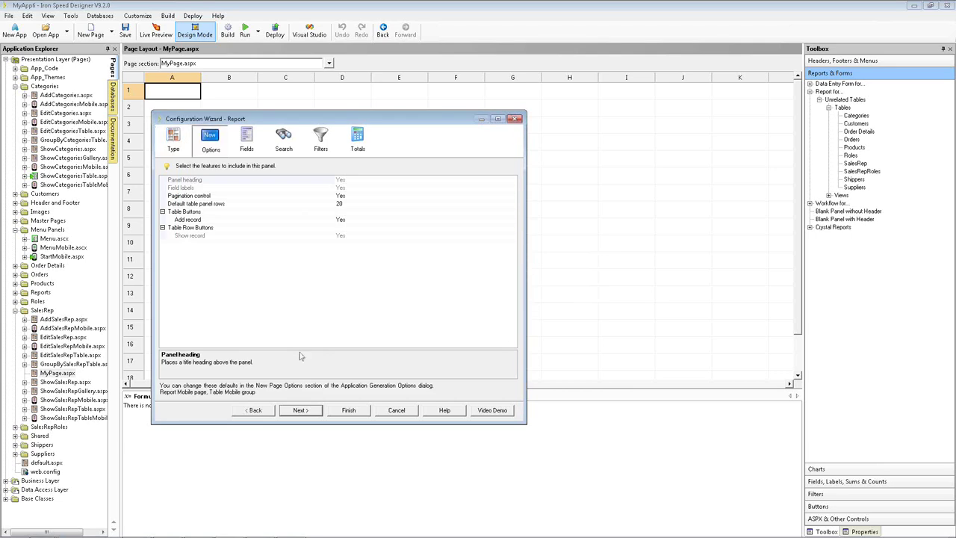
pyautogui.click(300, 410)
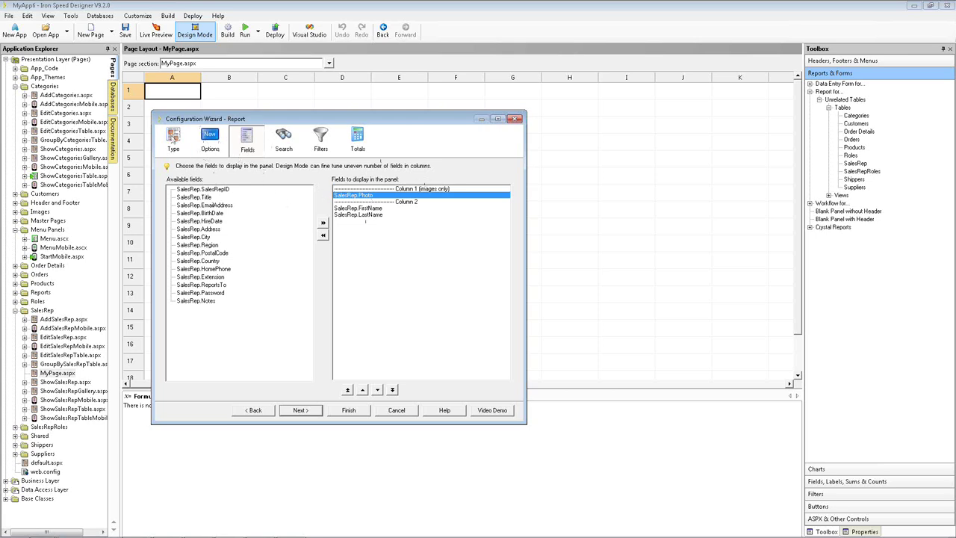
# Change the SalesRep report's panel type to Basic and open its displayed fields with the modern table panel layout at 3 Columns
pyautogui.click(173, 139)
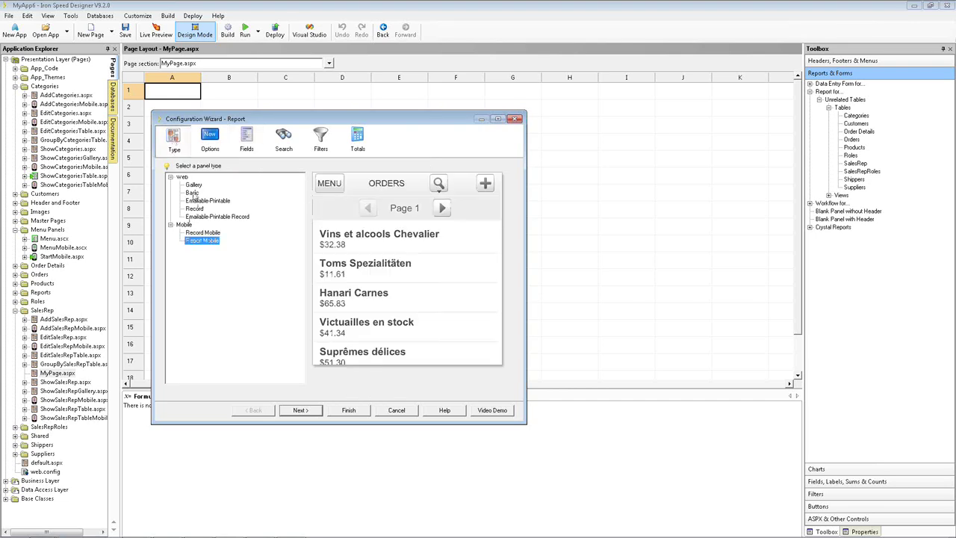
pyautogui.doubleClick(193, 194)
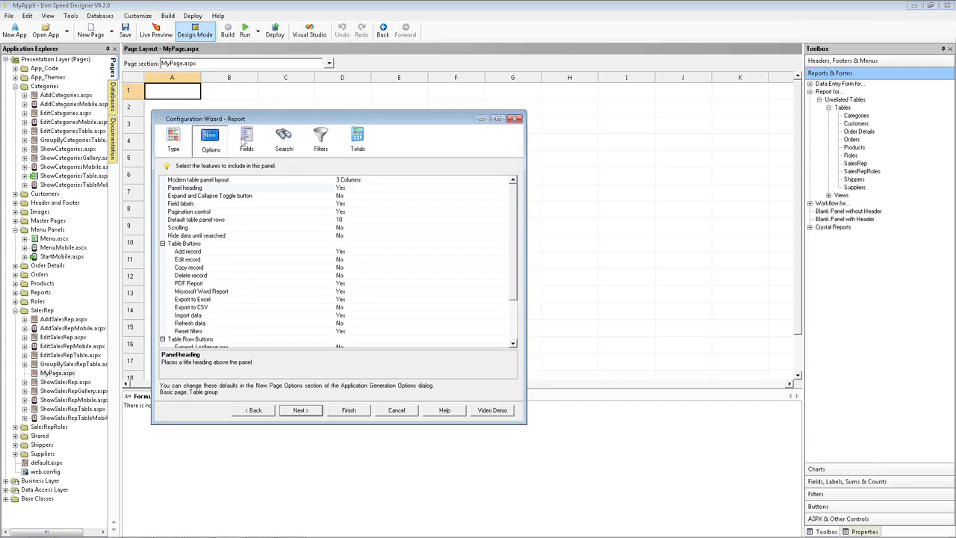
pyautogui.click(399, 180)
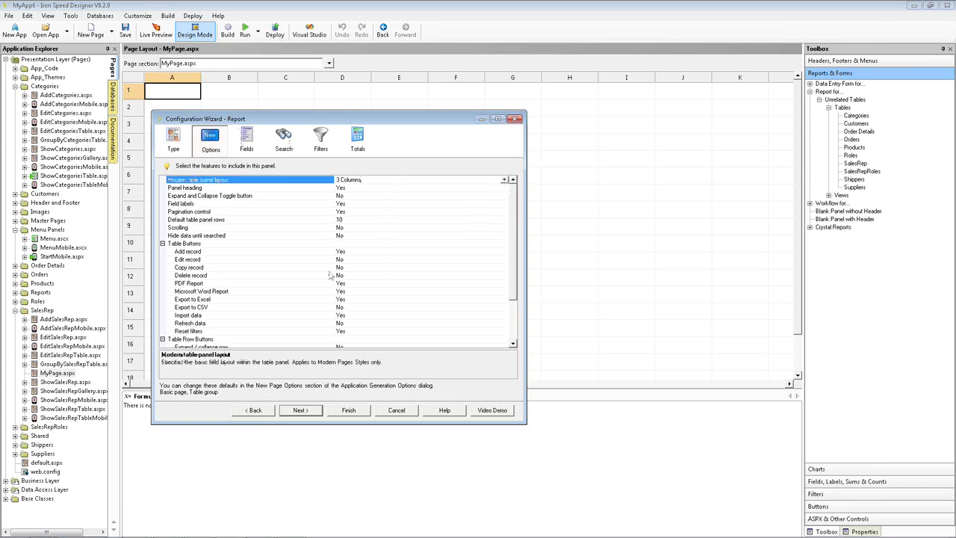
pyautogui.click(247, 141)
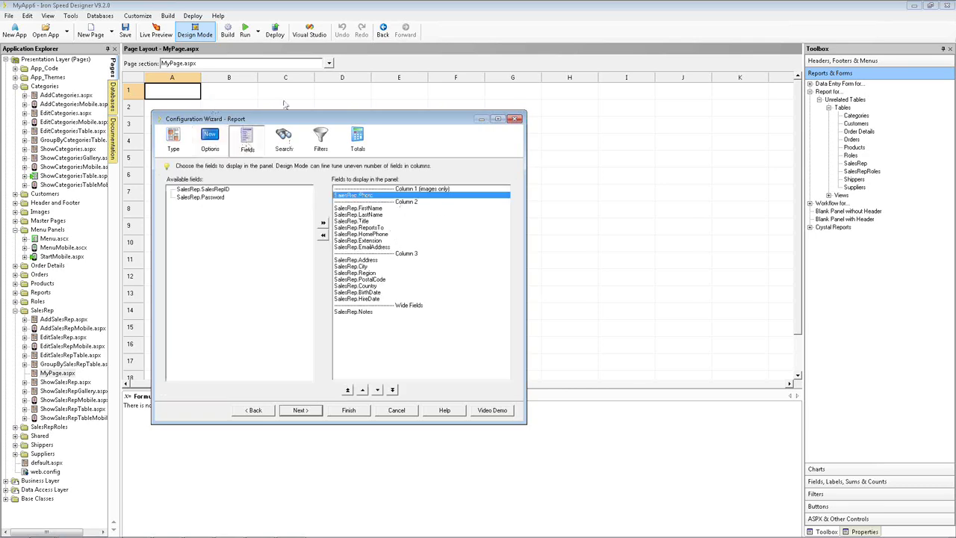
# Change the modern table panel layout to the option that spreads the fields over eight columns, and reopen the field selection
pyautogui.click(210, 142)
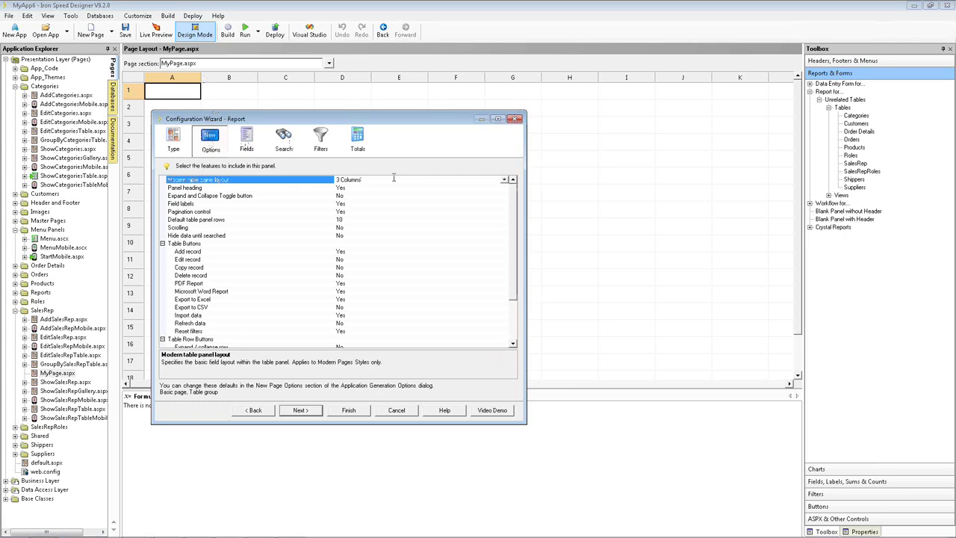
pyautogui.click(506, 180)
pyautogui.click(364, 237)
pyautogui.click(248, 142)
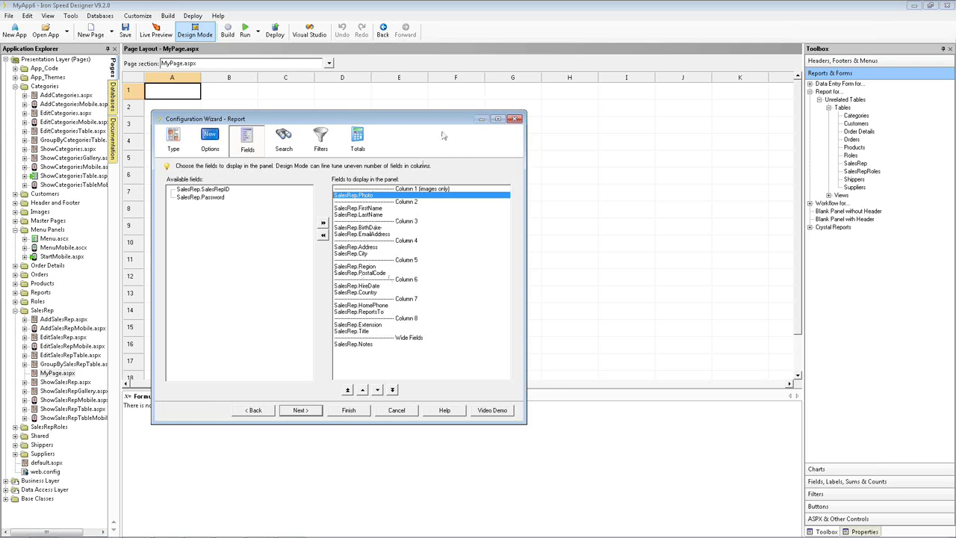
# Switch to the PowerPoint slide show and advance from the Layout Customization agenda to the V9.2 Summary slide
pyautogui.moveTo(134, 536)
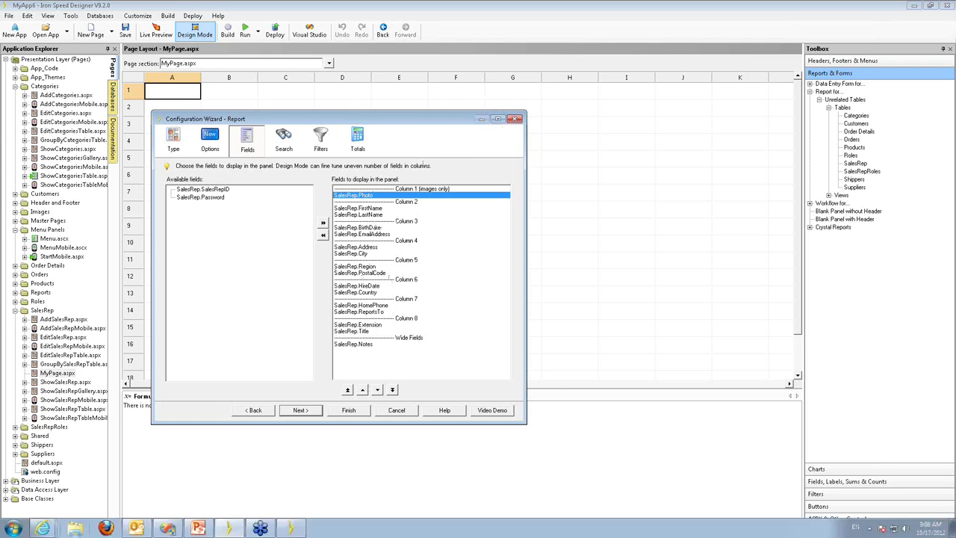
pyautogui.moveTo(211, 532)
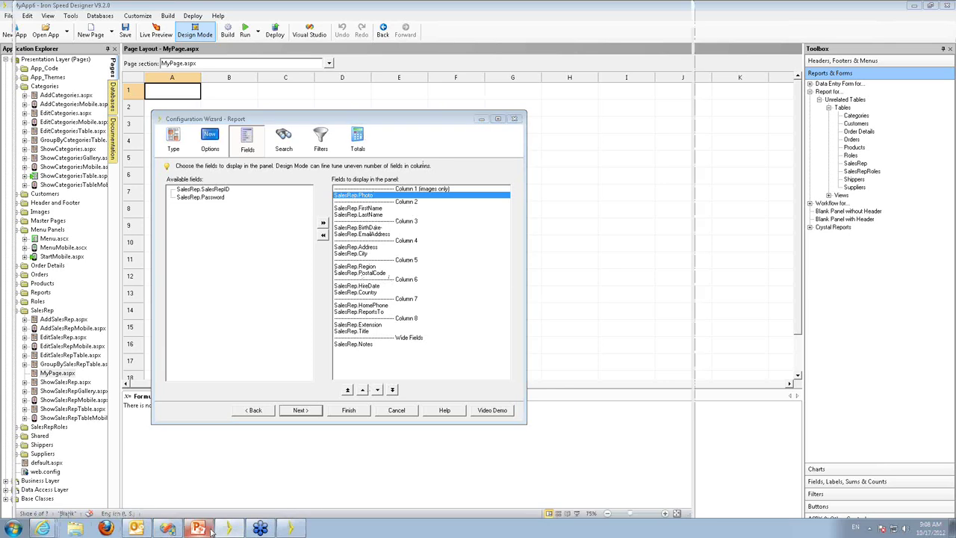
pyautogui.click(211, 530)
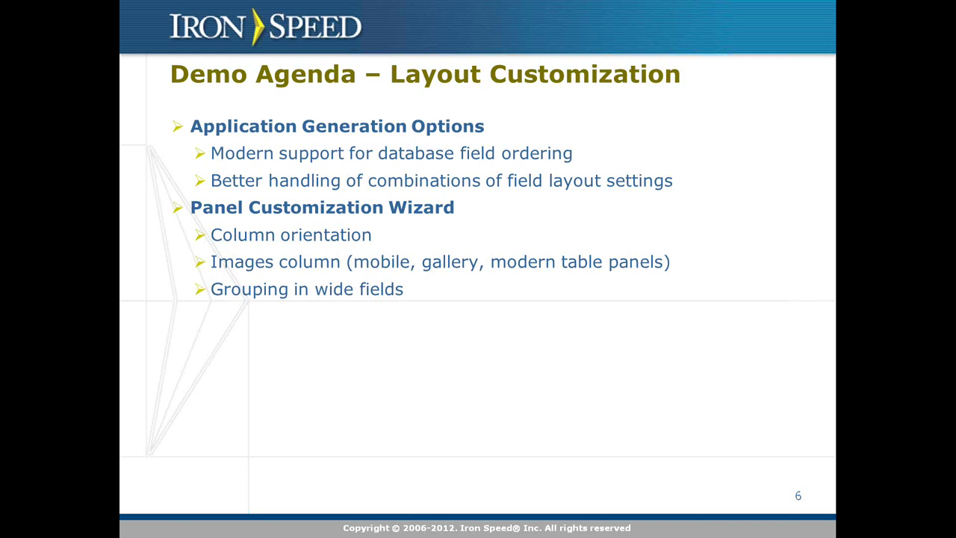
pyautogui.press('Right')
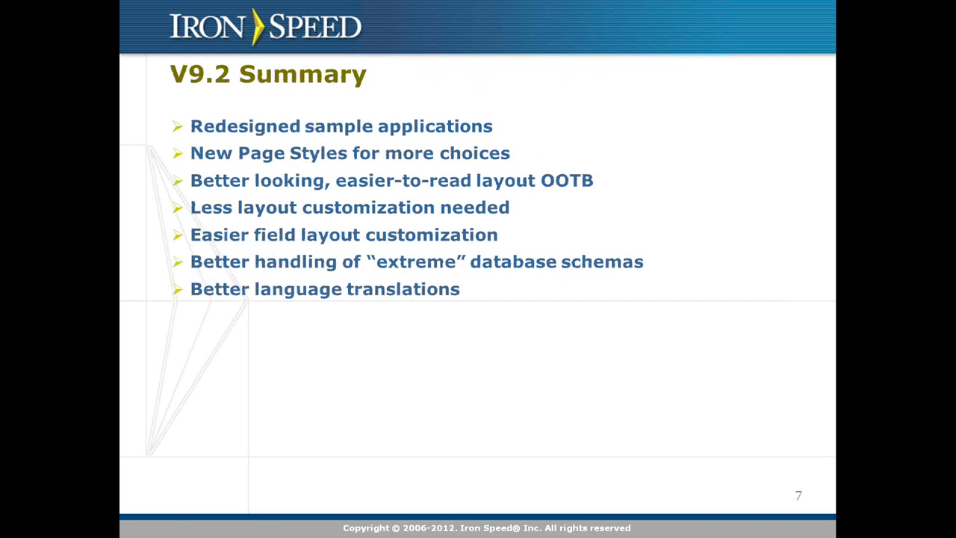